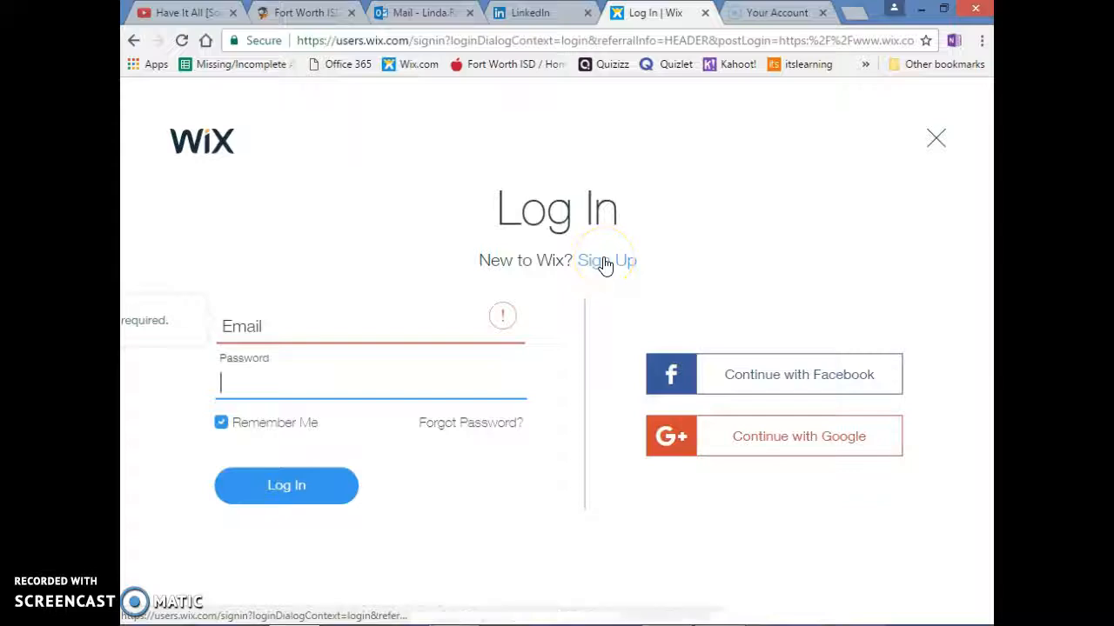
# Switch to the sign-up form and fill in the account email and its confirmation
pyautogui.click(606, 266)
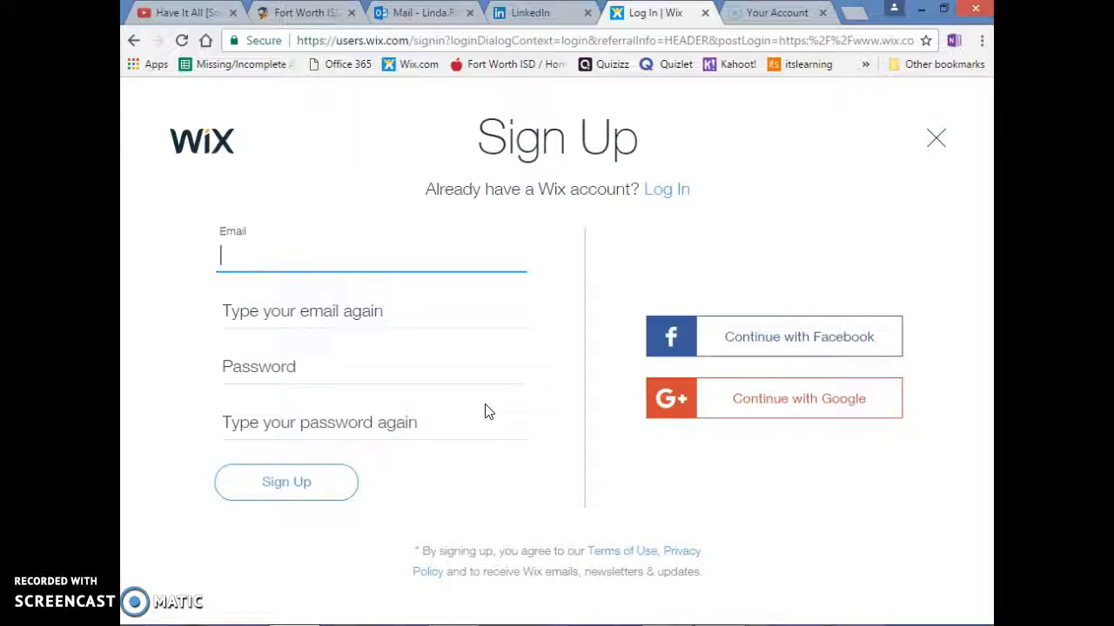
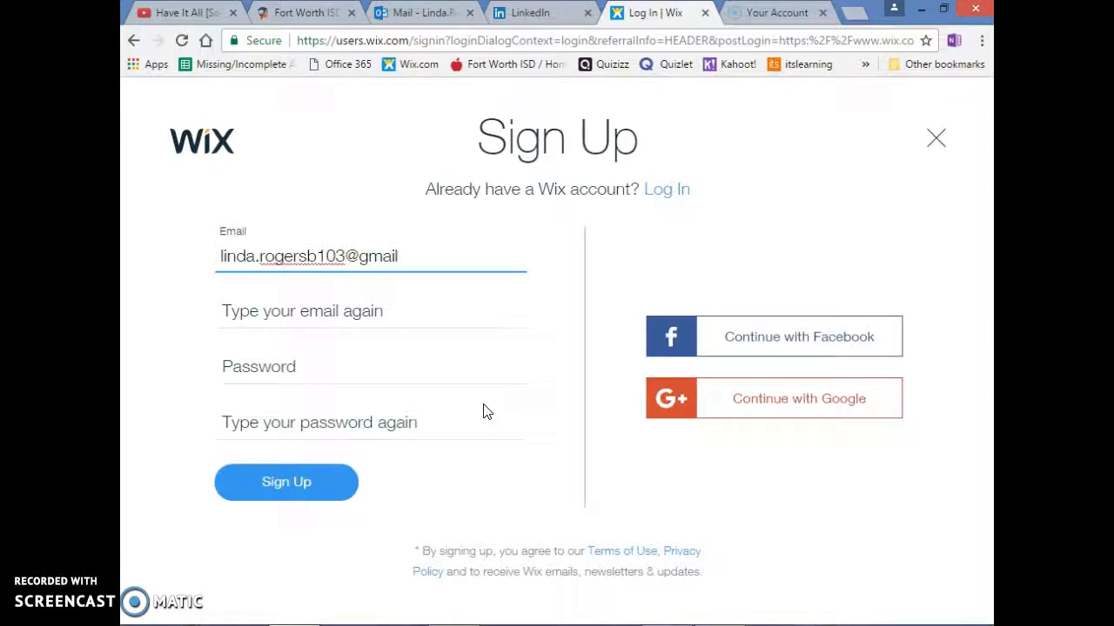
pyautogui.press('Tab')
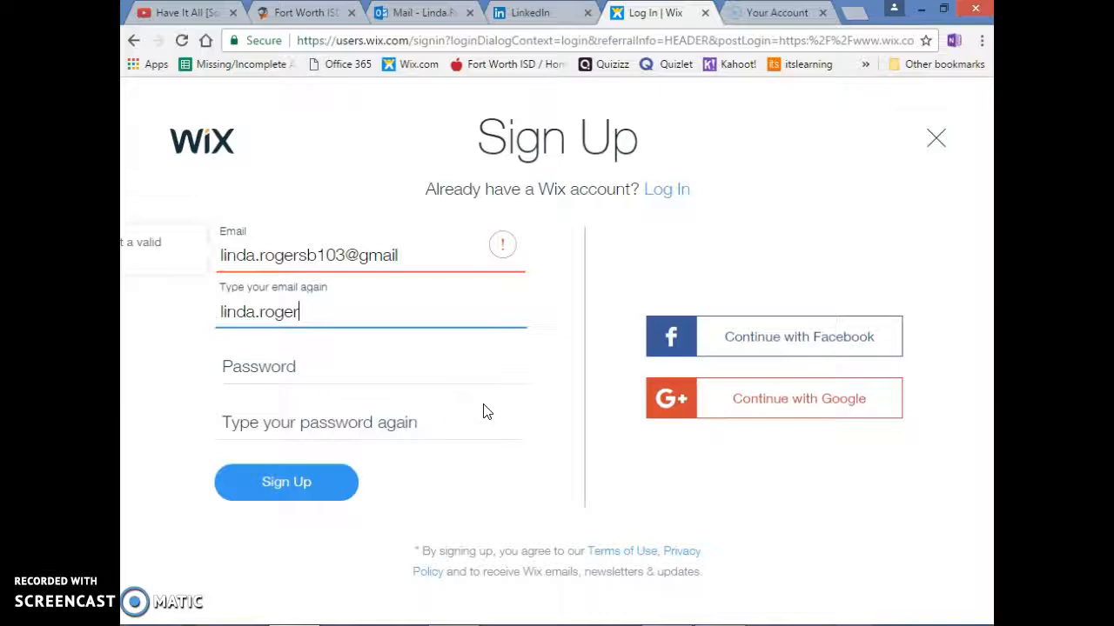
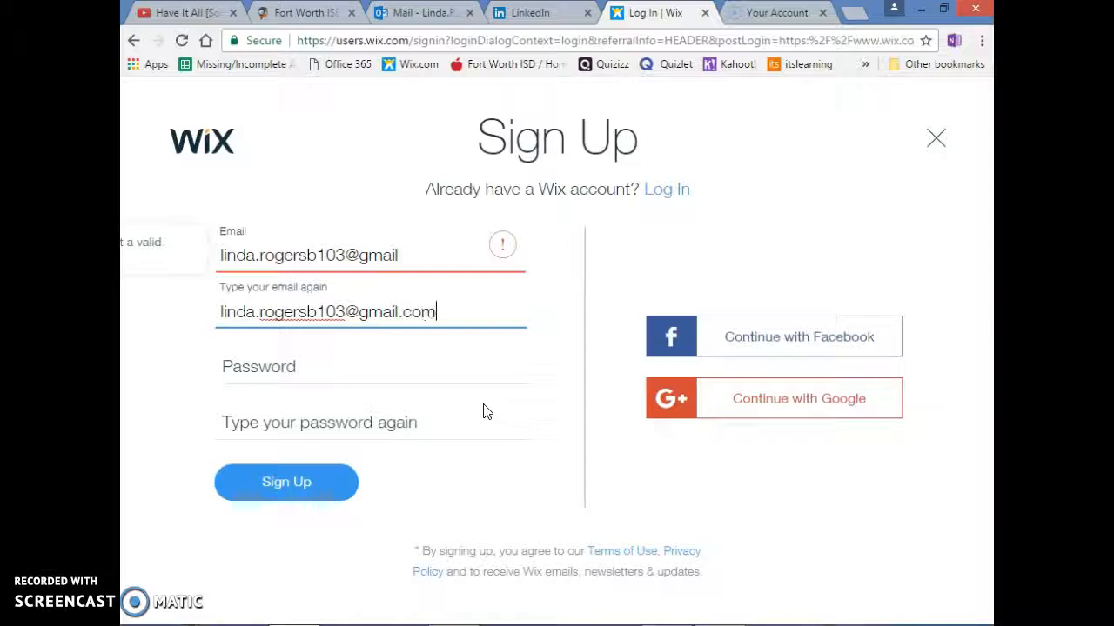
pyautogui.click(410, 252)
pyautogui.write('.com')
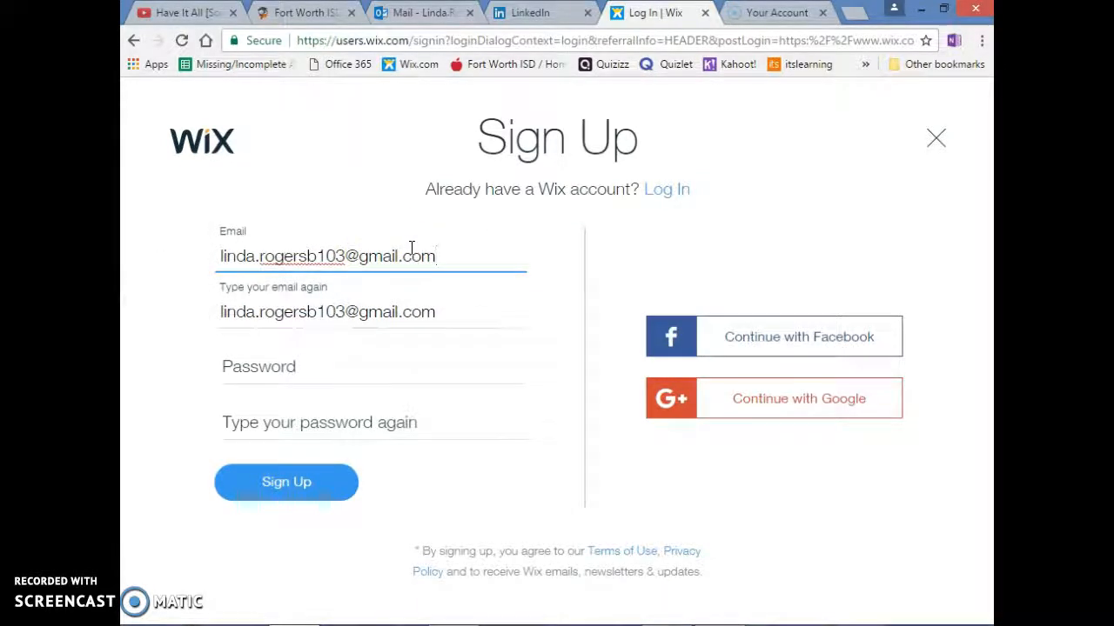
# Enter the account password and its confirmation, and submit the sign-up form
pyautogui.click(287, 364)
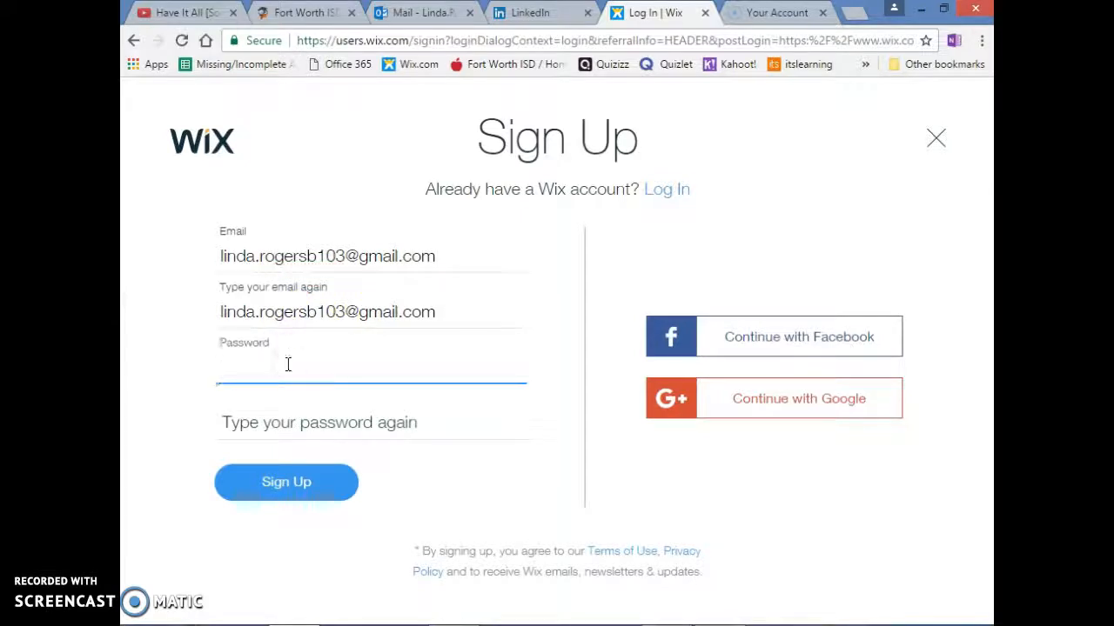
pyautogui.write('••••')
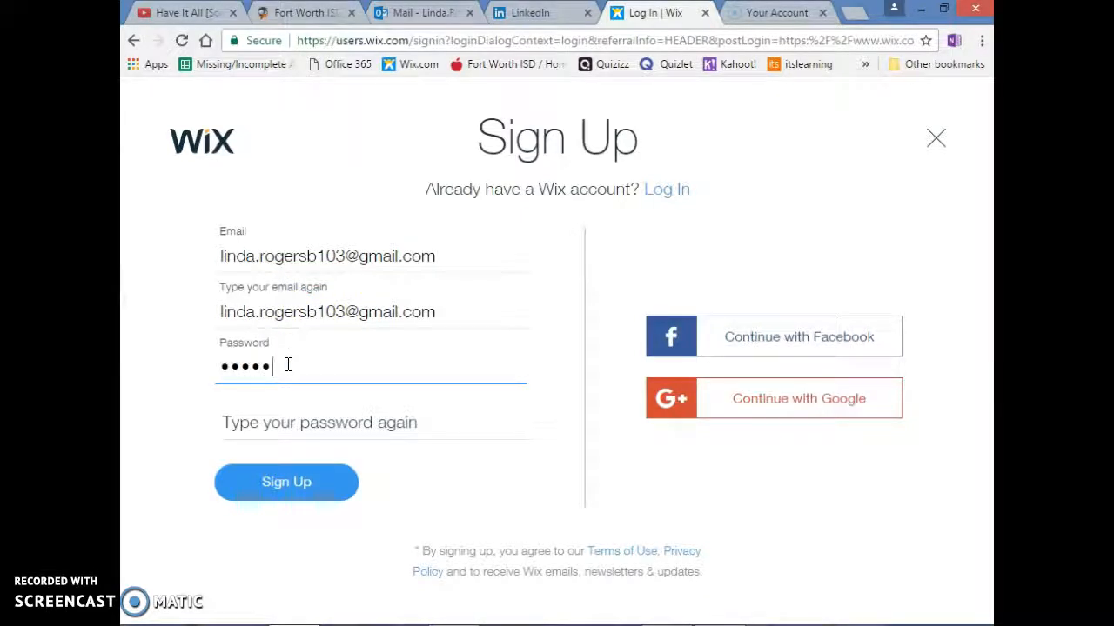
pyautogui.press('Tab')
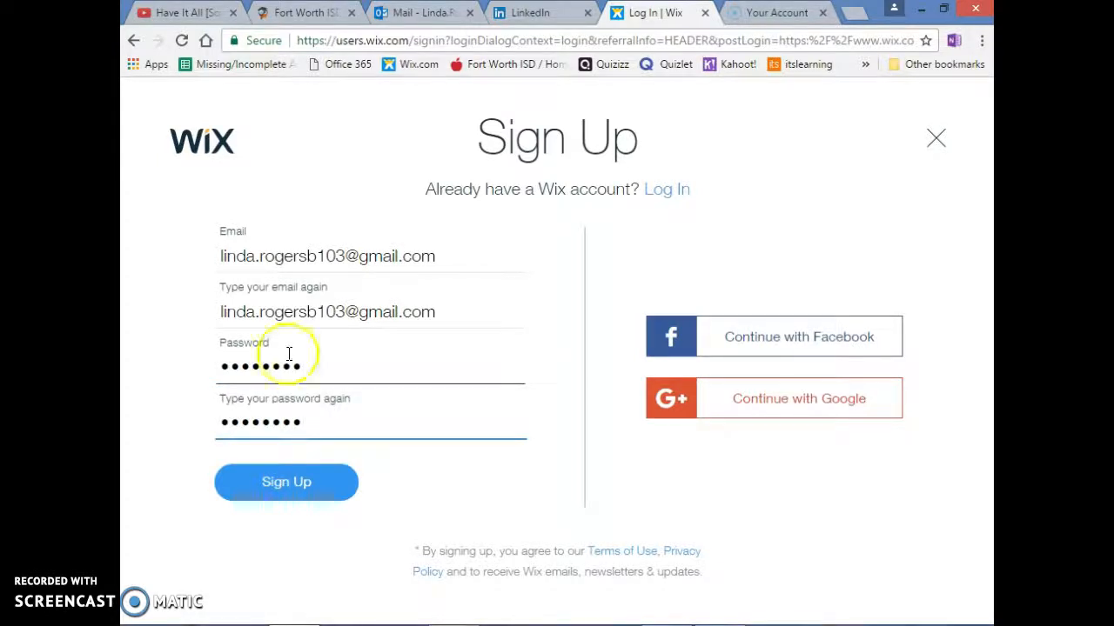
pyautogui.click(258, 482)
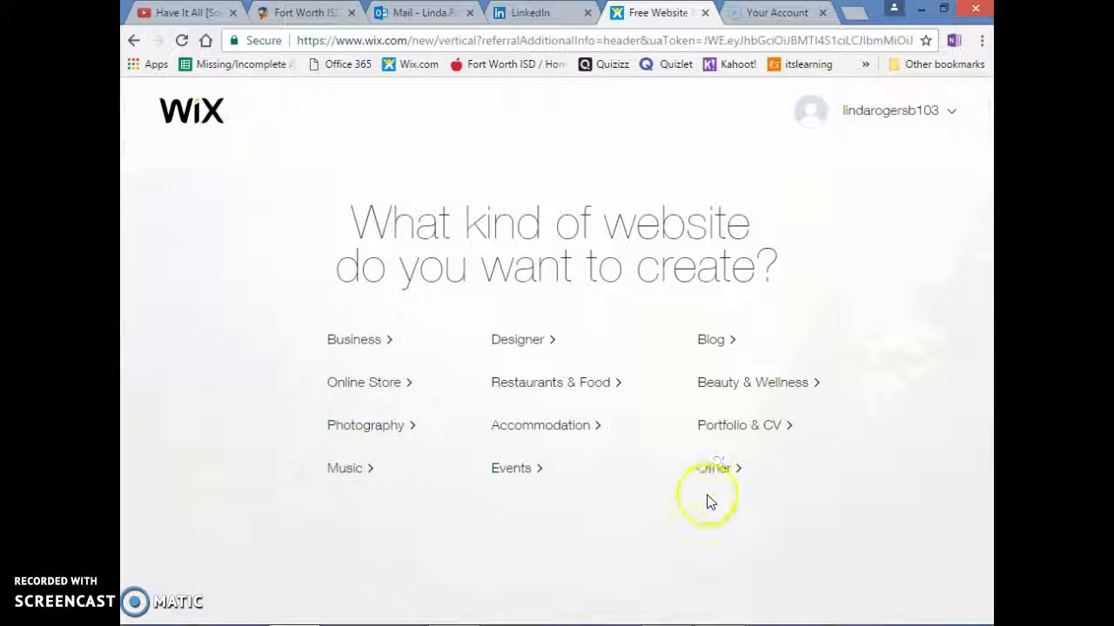
# Start a Portfolio & CV website in the Wix Editor from the blank Start from Scratch template and dismiss the welcome video
pyautogui.click(728, 435)
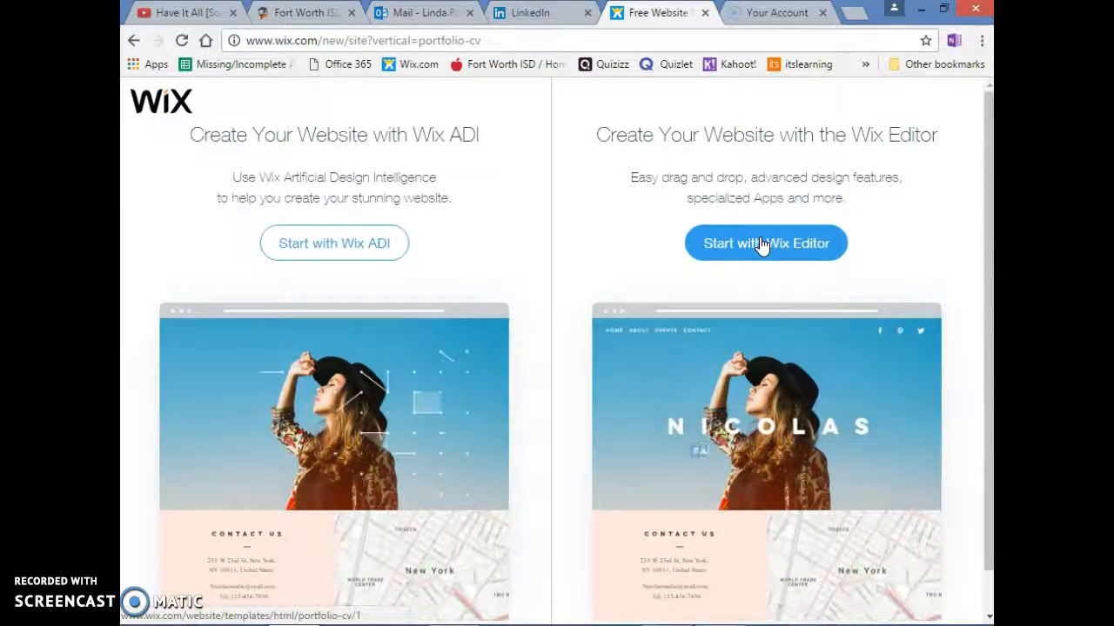
pyautogui.click(761, 245)
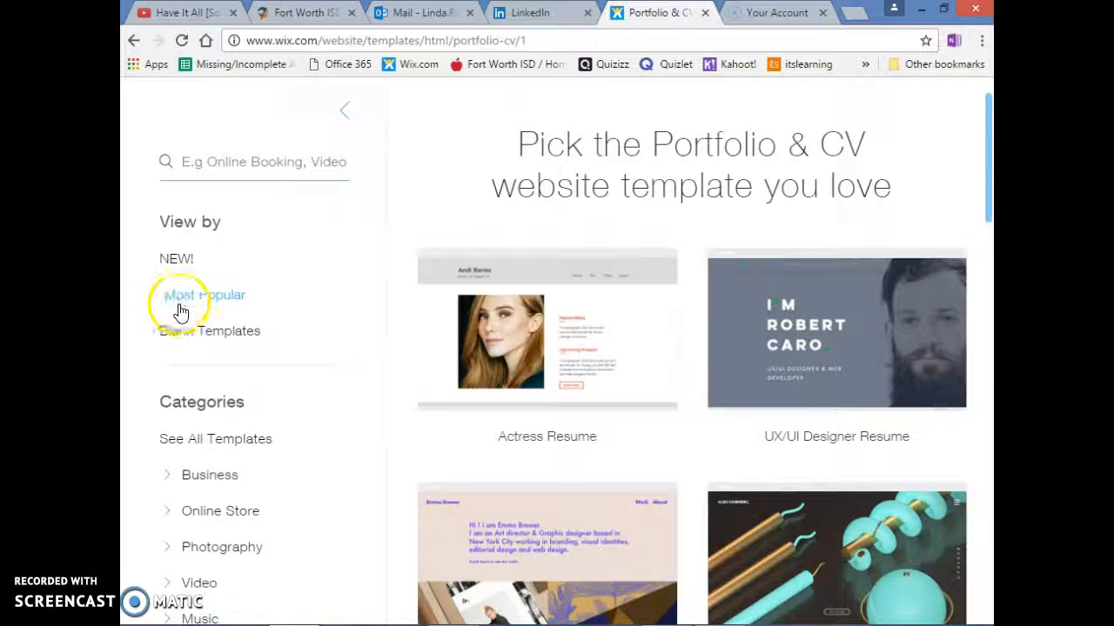
pyautogui.click(181, 331)
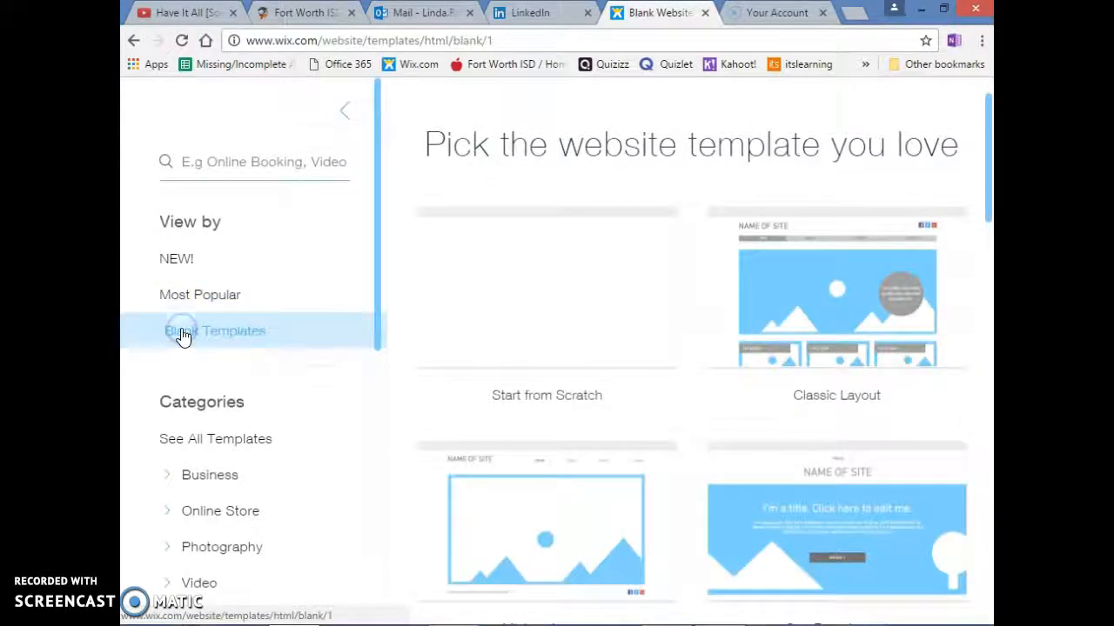
pyautogui.moveTo(475, 295)
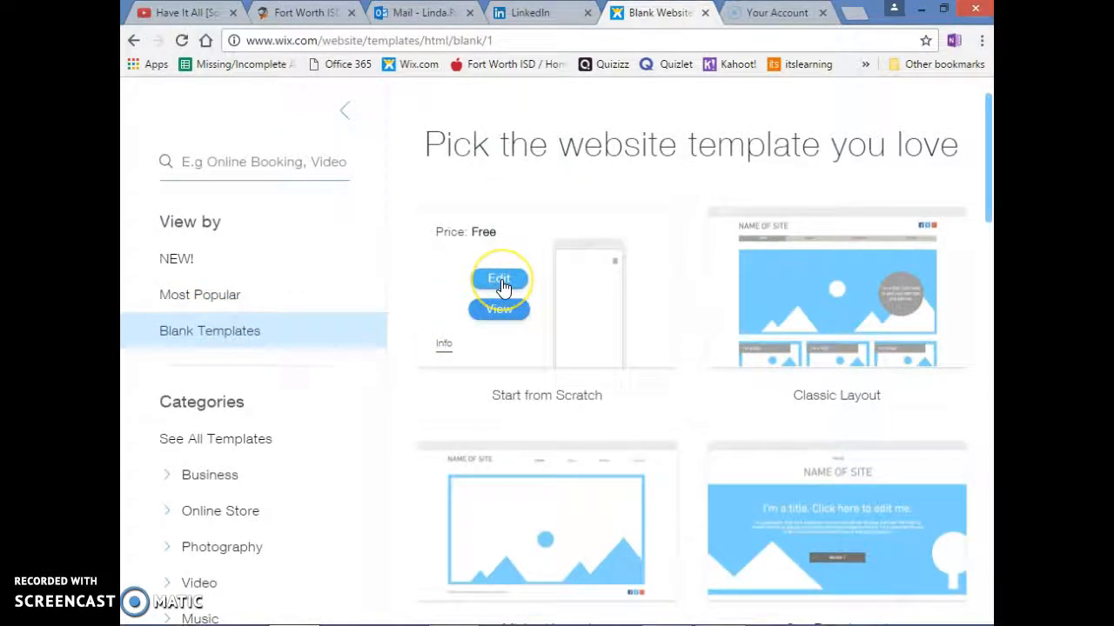
pyautogui.click(501, 282)
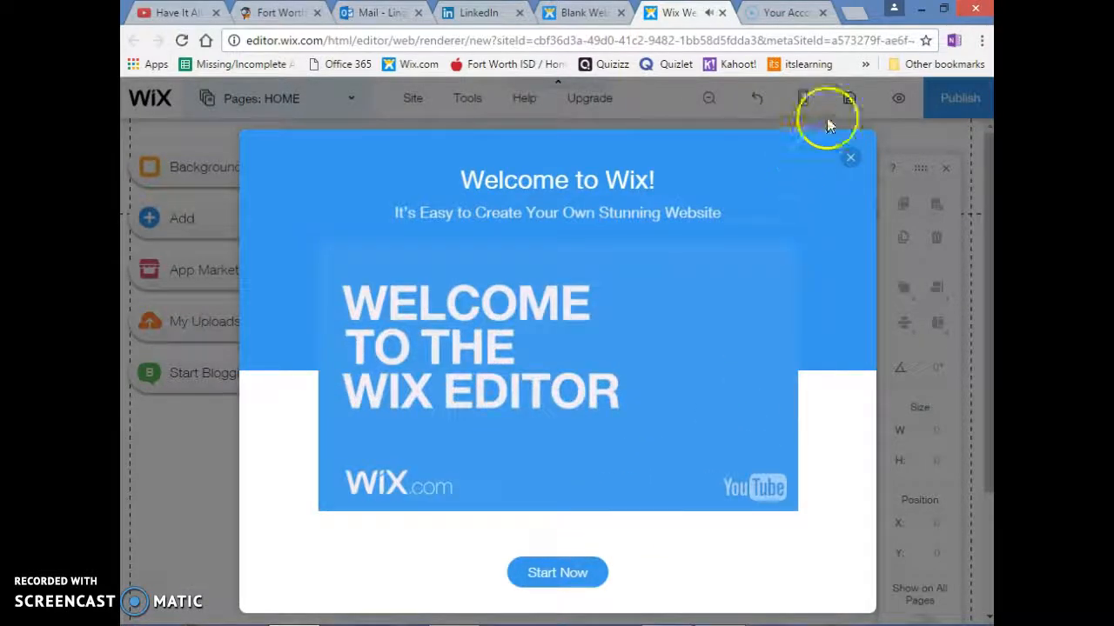
pyautogui.click(852, 159)
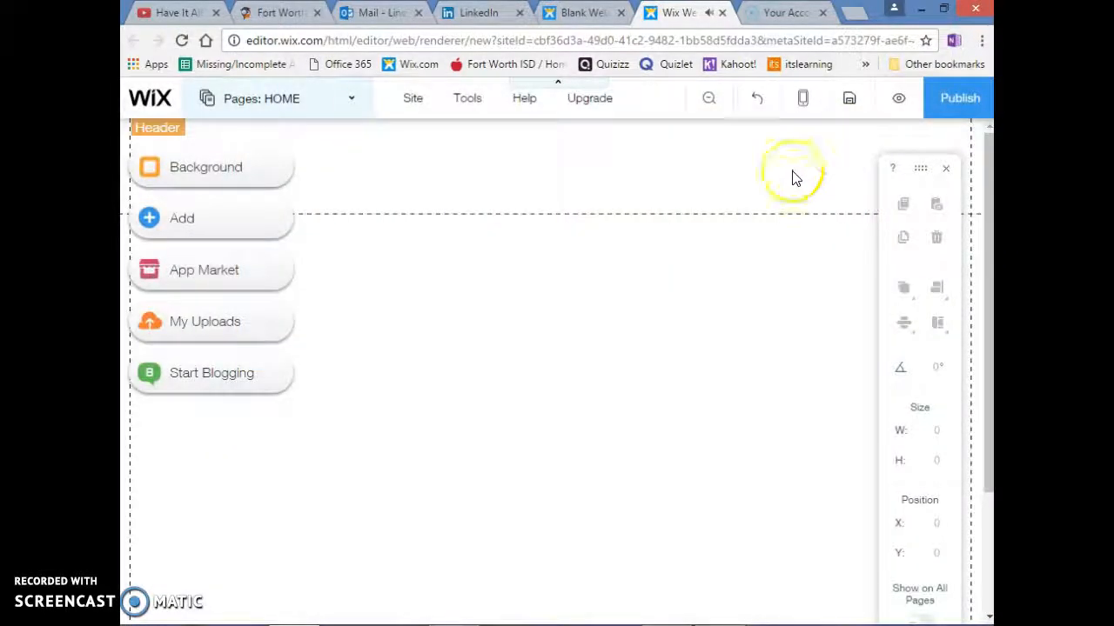
# Set the page background to the light blue site color #7FCCF7
pyautogui.click(157, 177)
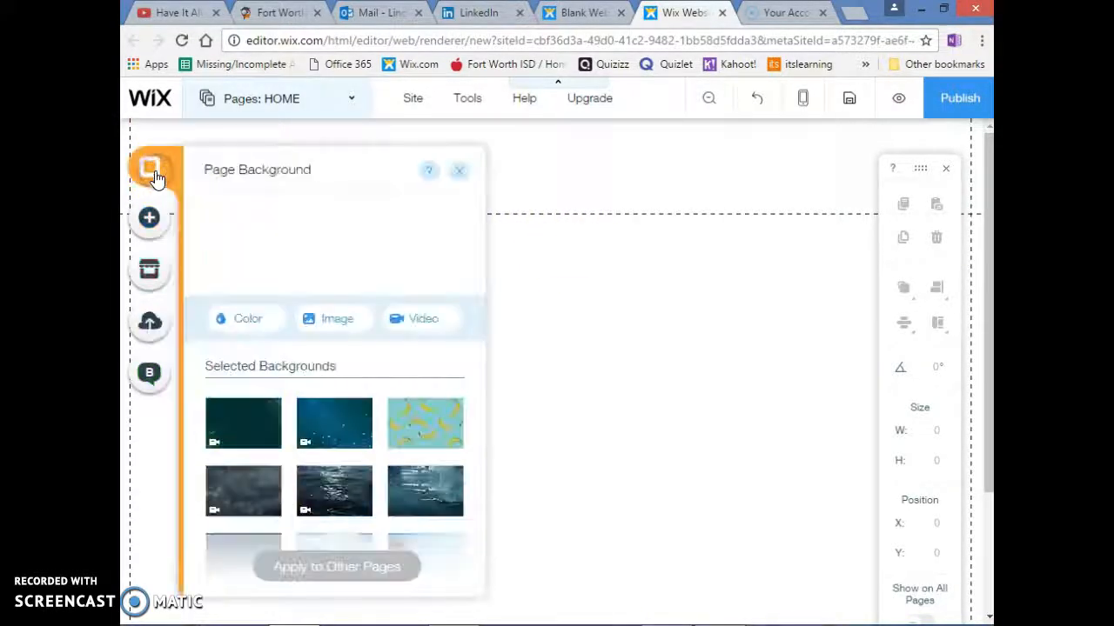
pyautogui.click(248, 320)
pyautogui.click(294, 381)
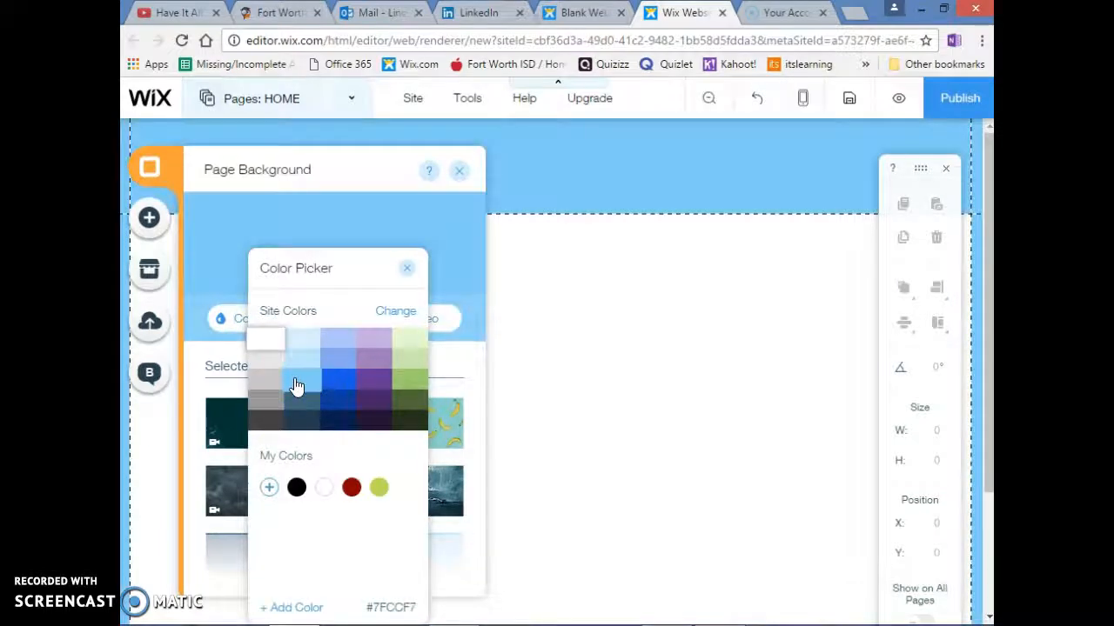
pyautogui.click(413, 275)
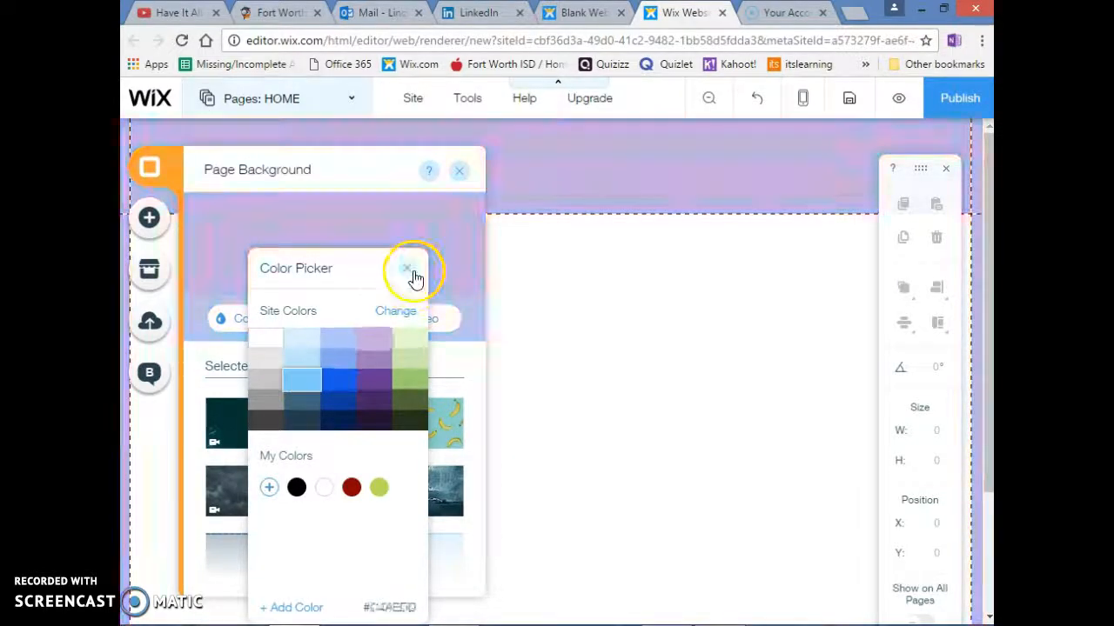
pyautogui.click(412, 272)
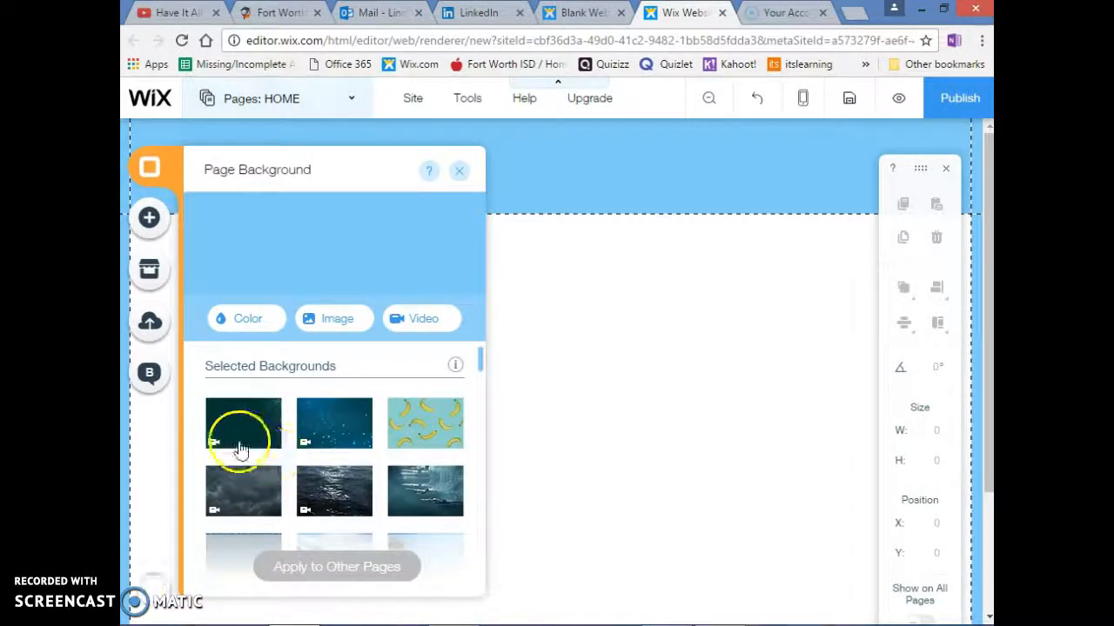
# Browse the selected page backgrounds and preview the Tropic Birds image
pyautogui.scroll(-5, 393, 445)
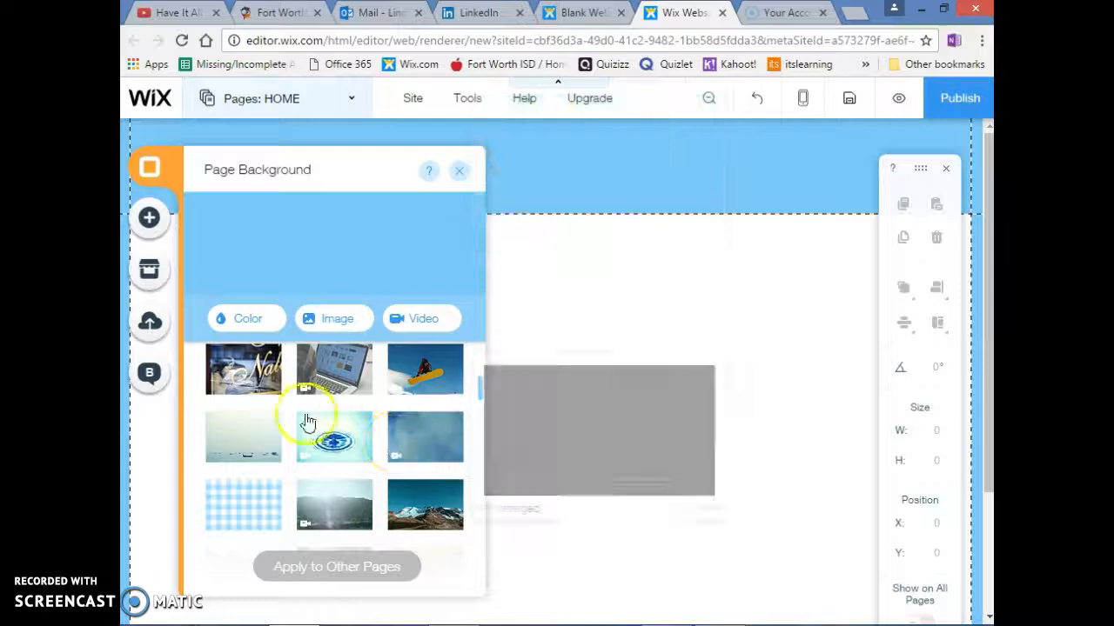
pyautogui.scroll(-3, 331, 452)
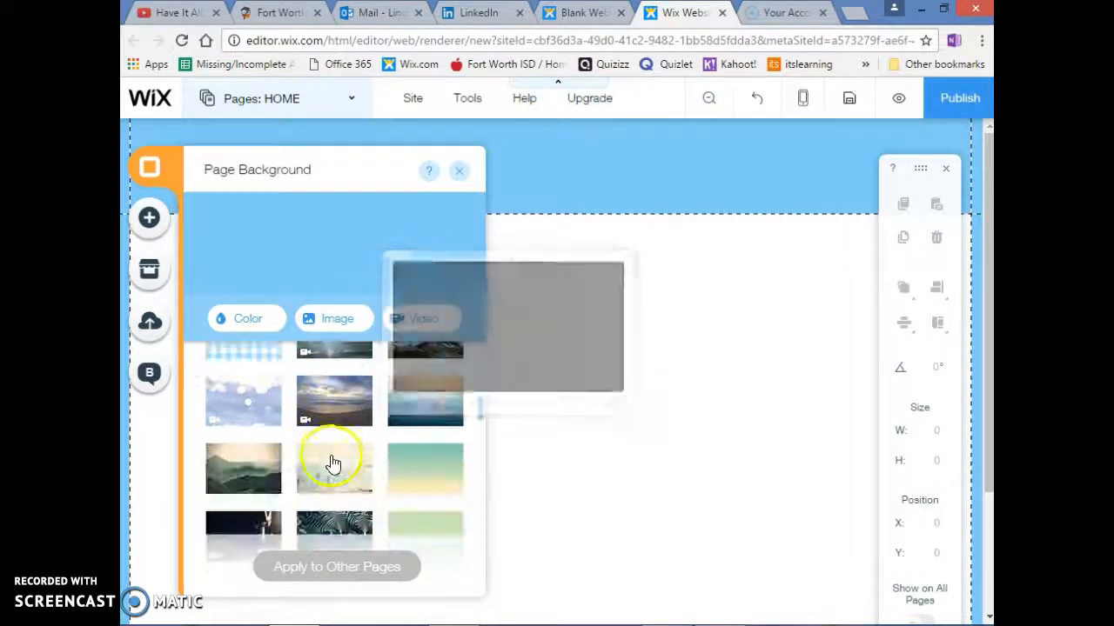
pyautogui.scroll(-2, 327, 487)
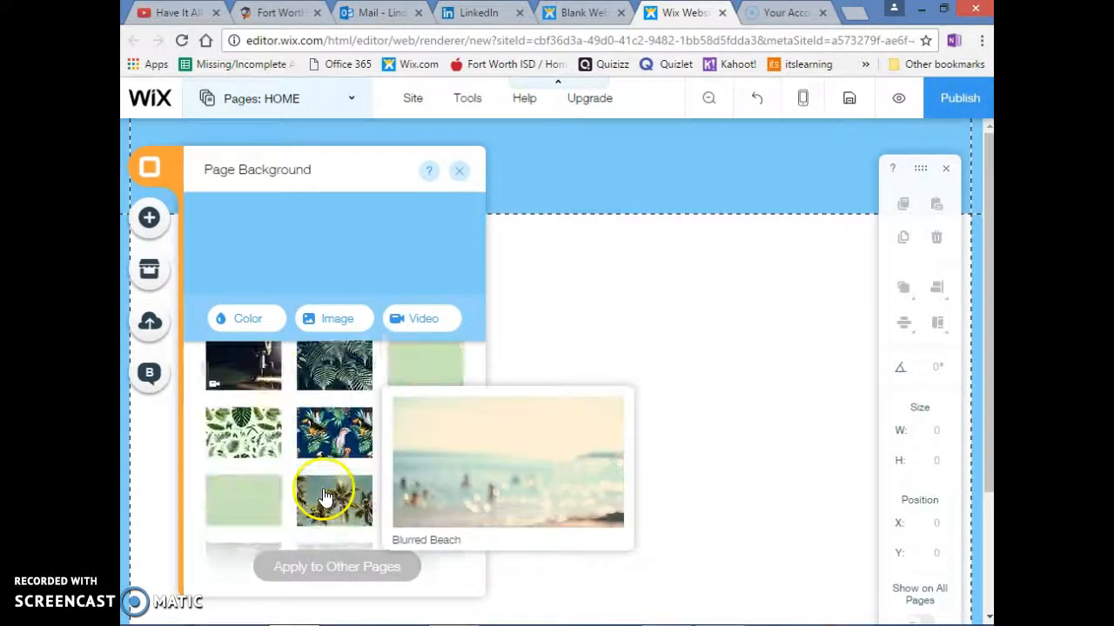
pyautogui.moveTo(332, 439)
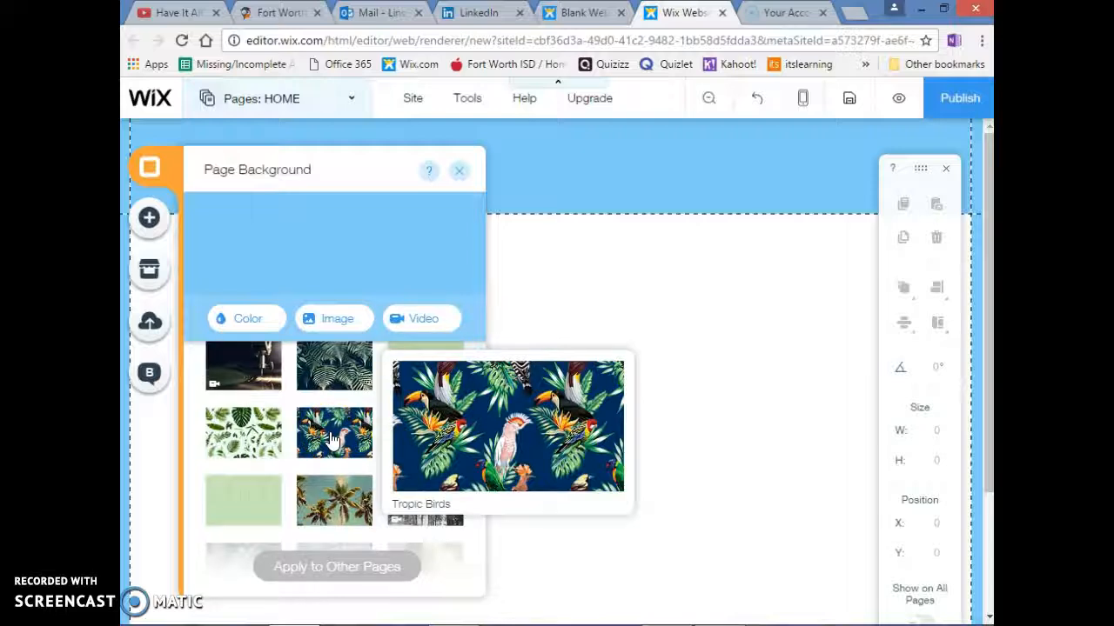
pyautogui.click(332, 439)
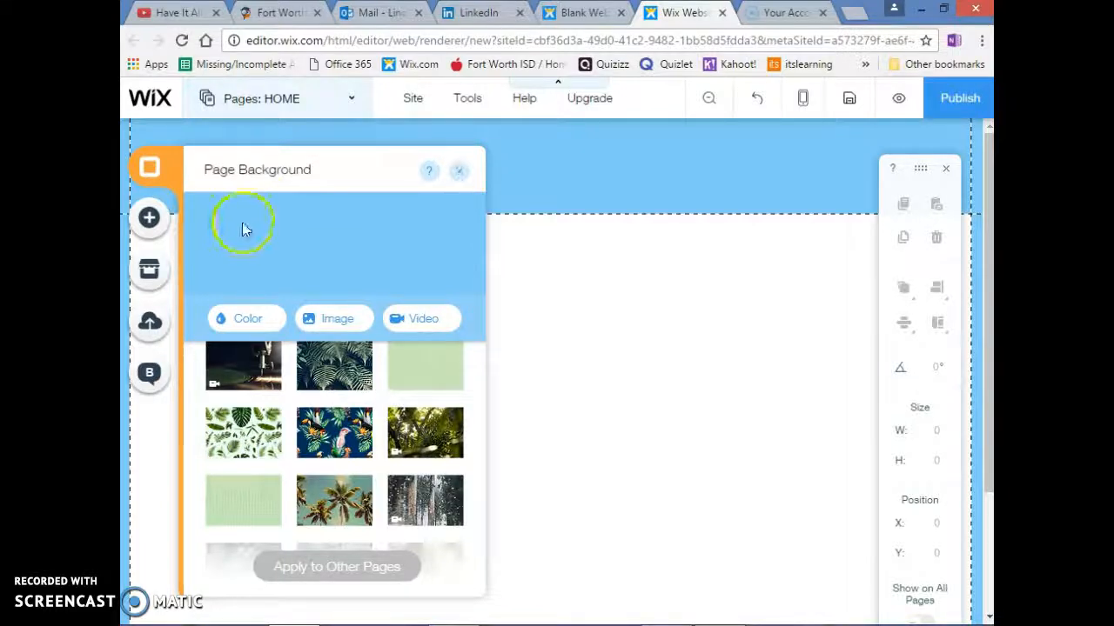
# Add a Huge Title text element to the page header and dismiss the header notice
pyautogui.click(148, 221)
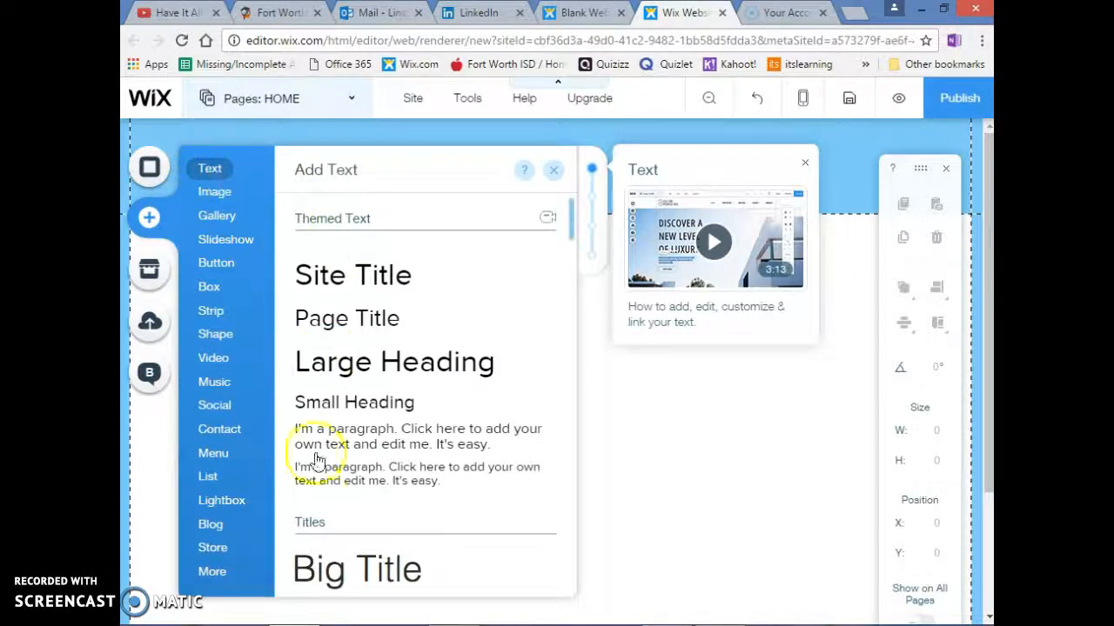
pyautogui.scroll(-5, 359, 490)
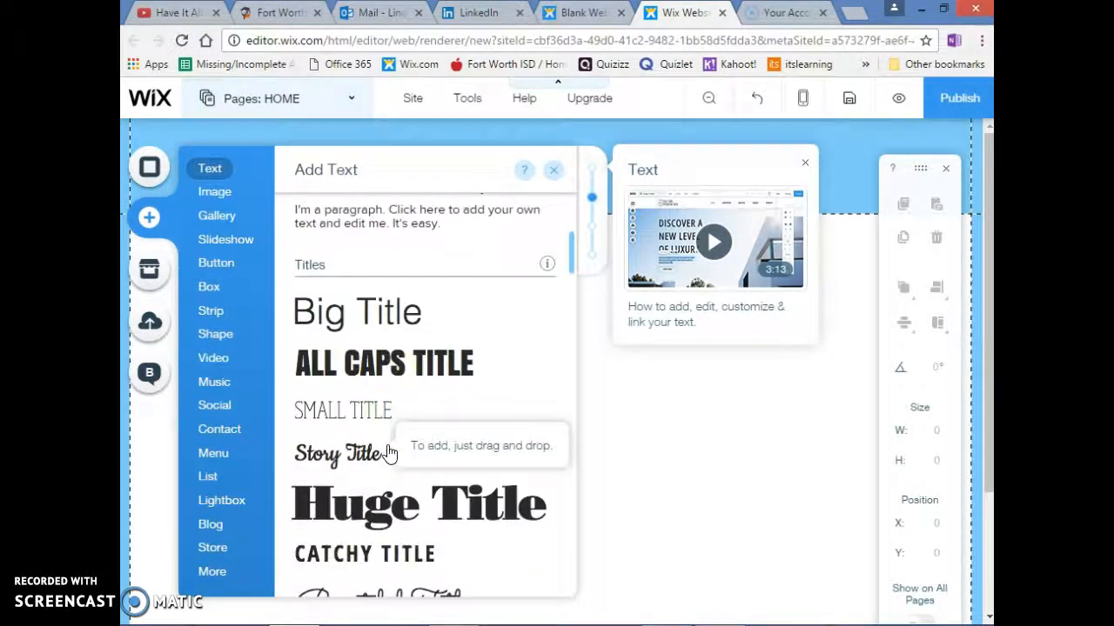
pyautogui.scroll(-3, 374, 522)
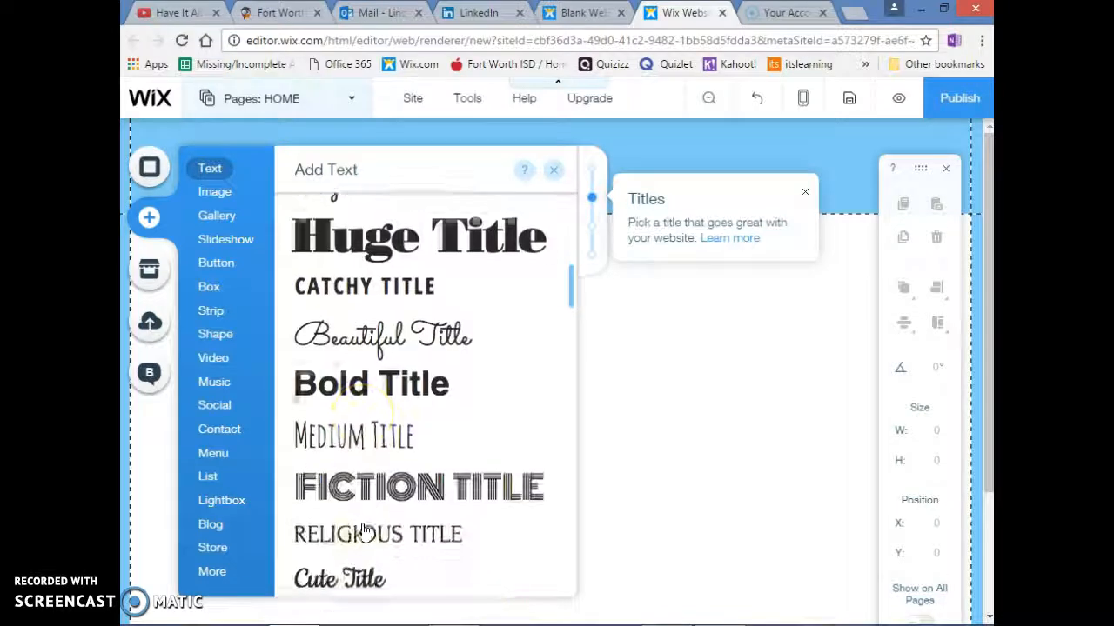
pyautogui.scroll(3, 361, 527)
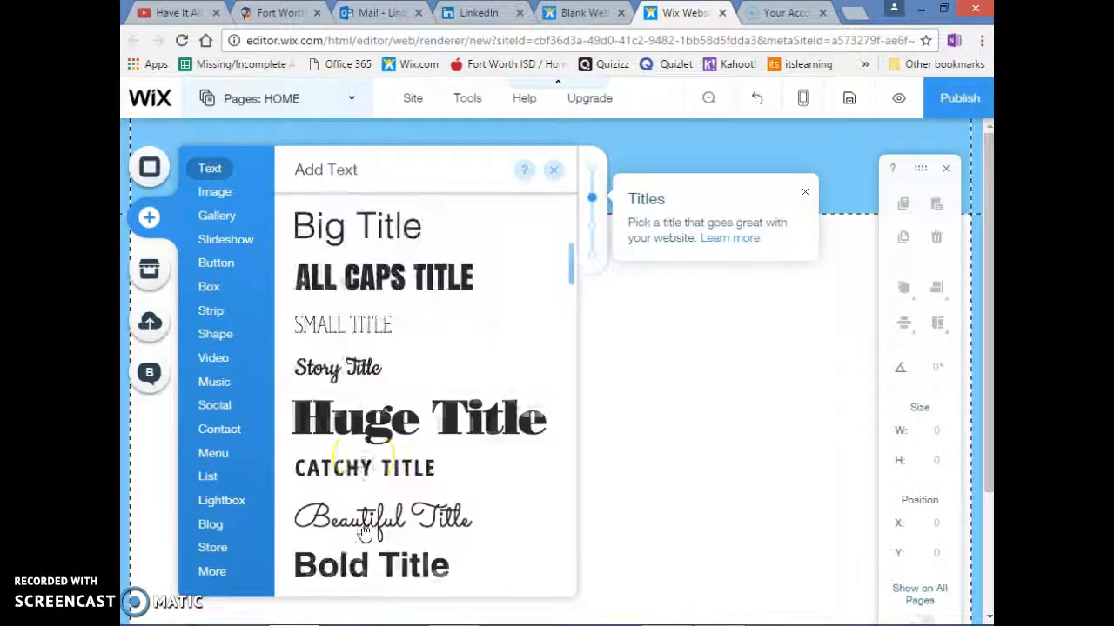
pyautogui.click(365, 424)
pyautogui.moveTo(510, 385); pyautogui.dragTo(498, 166)
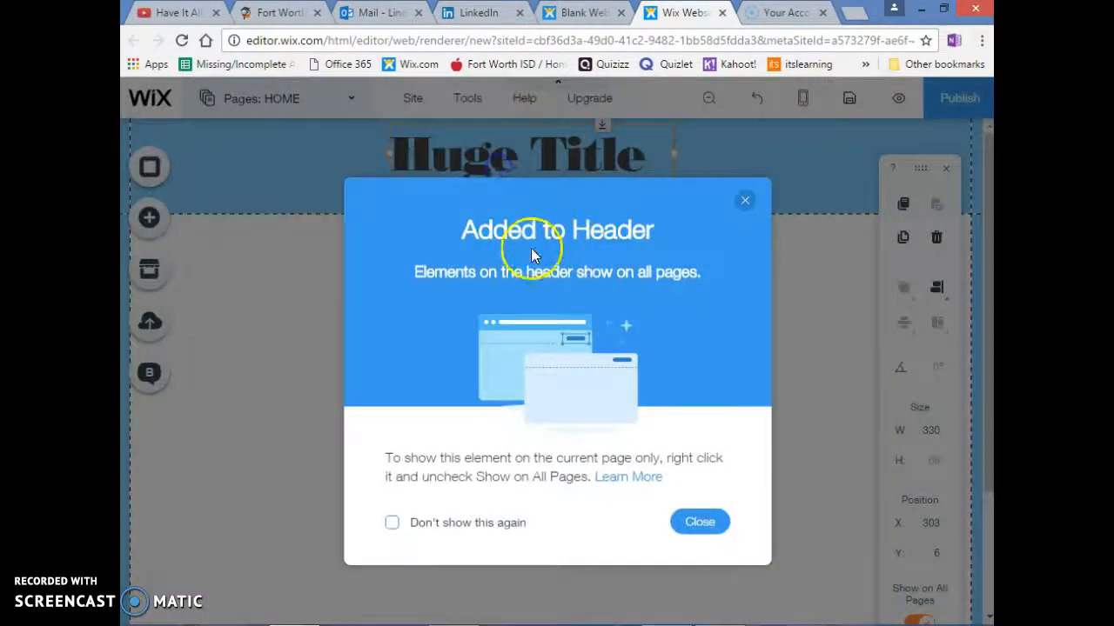
pyautogui.click(696, 522)
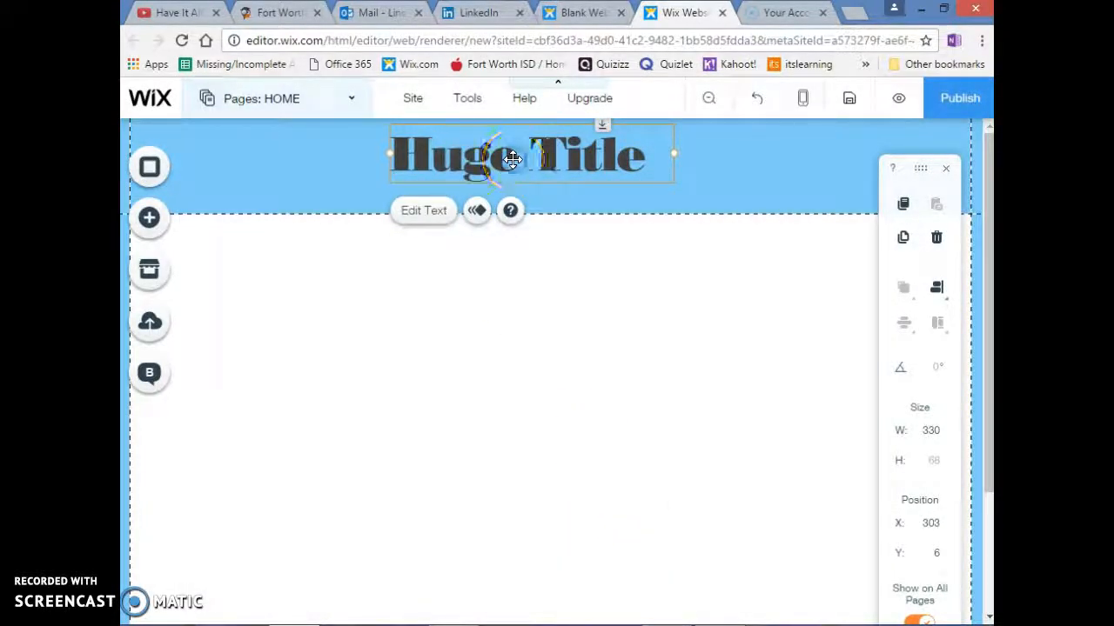
# Replace the header title's placeholder text with the site owner's title and surname followed by "Culinary Portfolio"
pyautogui.doubleClick(510, 162)
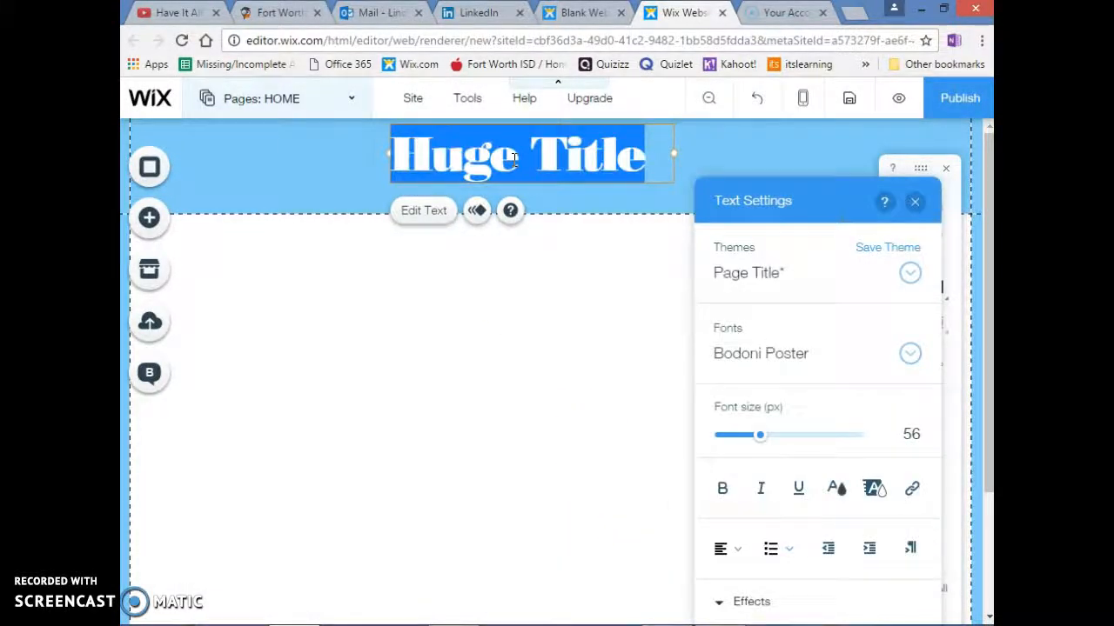
pyautogui.write('Mrs. Rogers ')
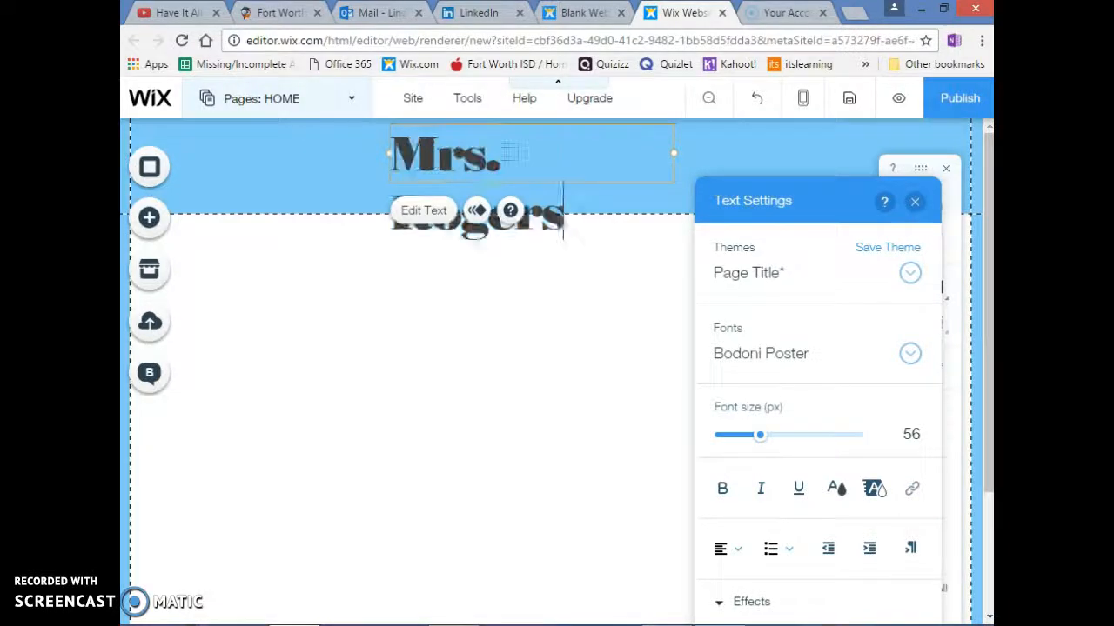
pyautogui.write('Cul')
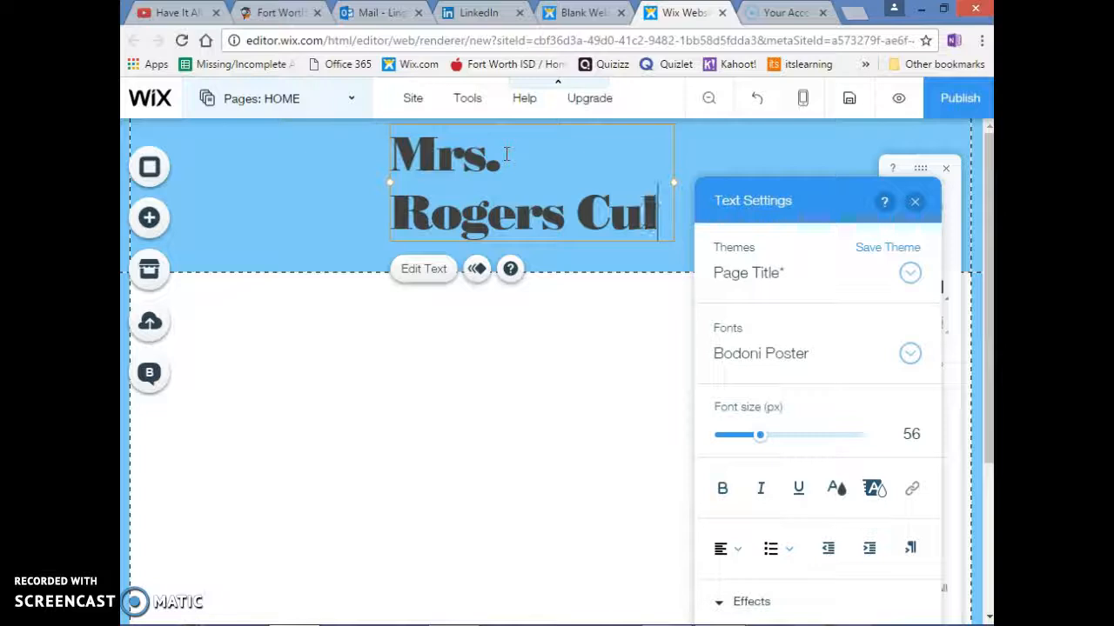
pyautogui.write('inary ')
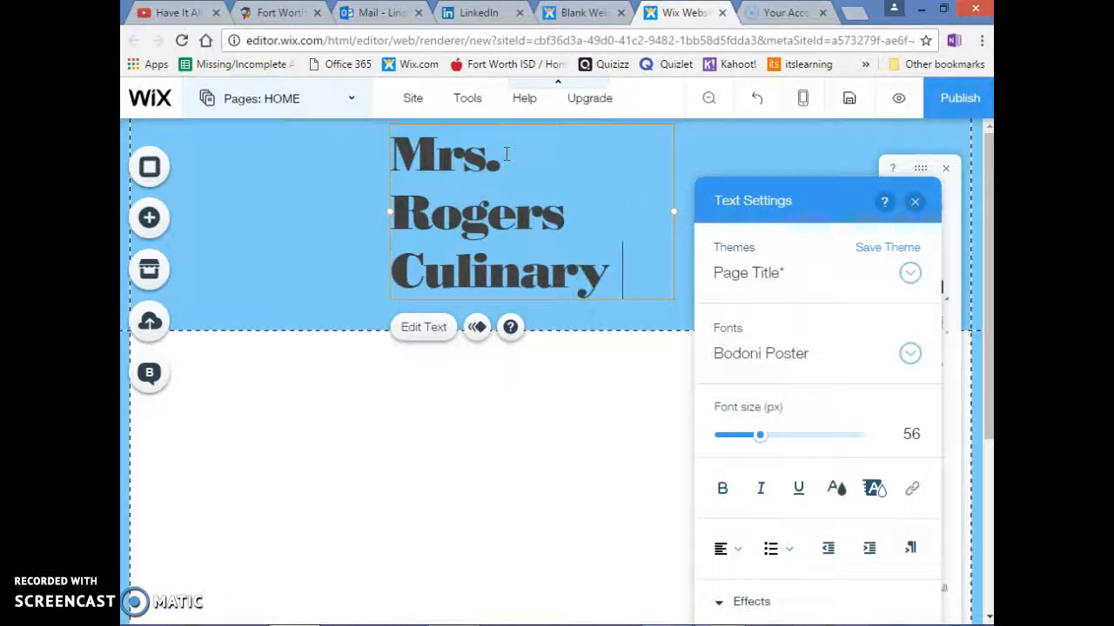
pyautogui.write('POrt')
pyautogui.press('BackSpace')
pyautogui.write('ortf')
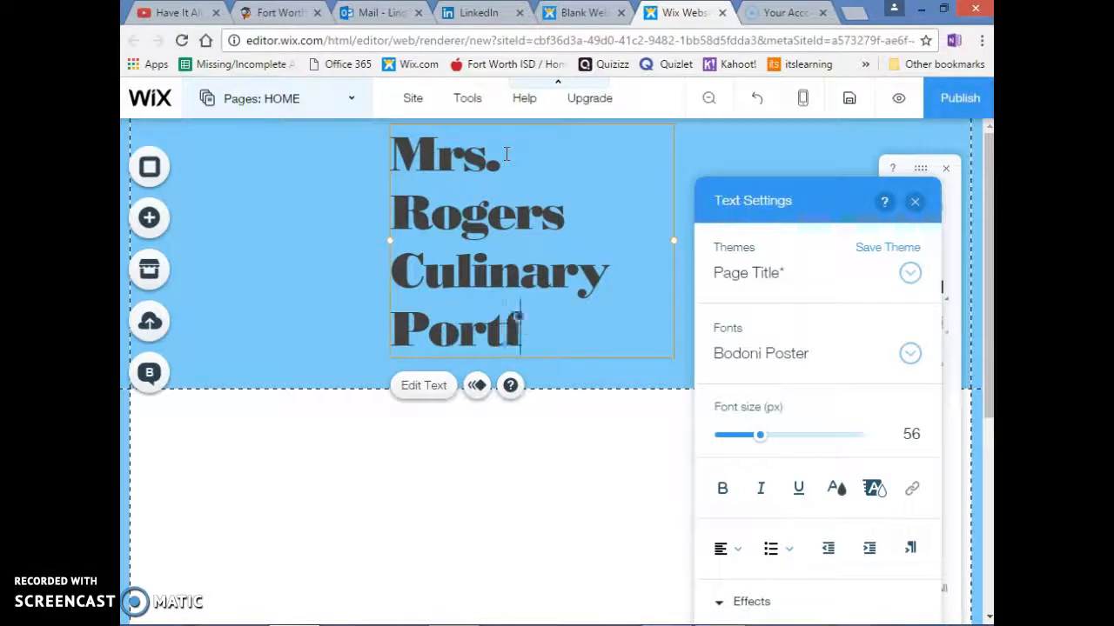
pyautogui.write('olio')
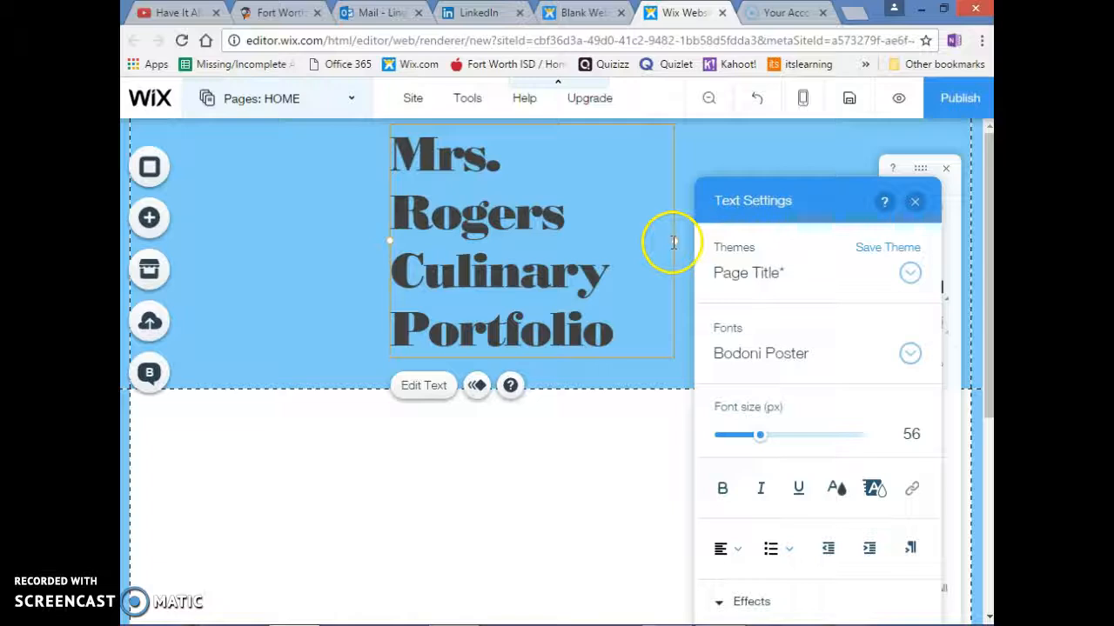
# Widen the header title's text box on both sides to about 919 px so the title fits on one line
pyautogui.moveTo(671, 241); pyautogui.dragTo(963, 208)
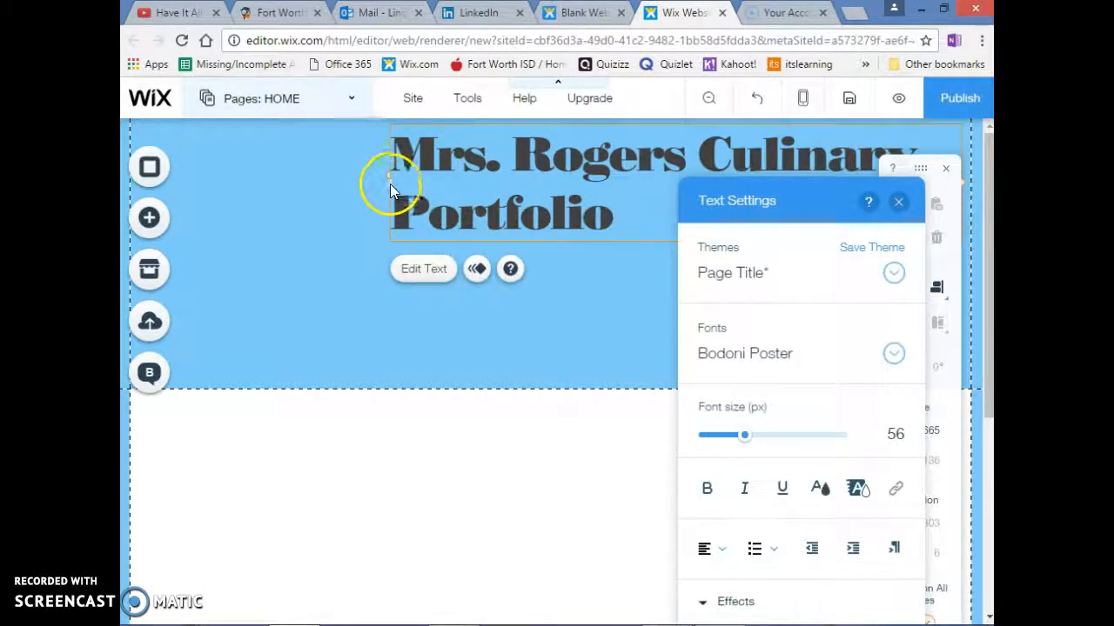
pyautogui.click(389, 185)
pyautogui.moveTo(389, 186); pyautogui.dragTo(171, 174)
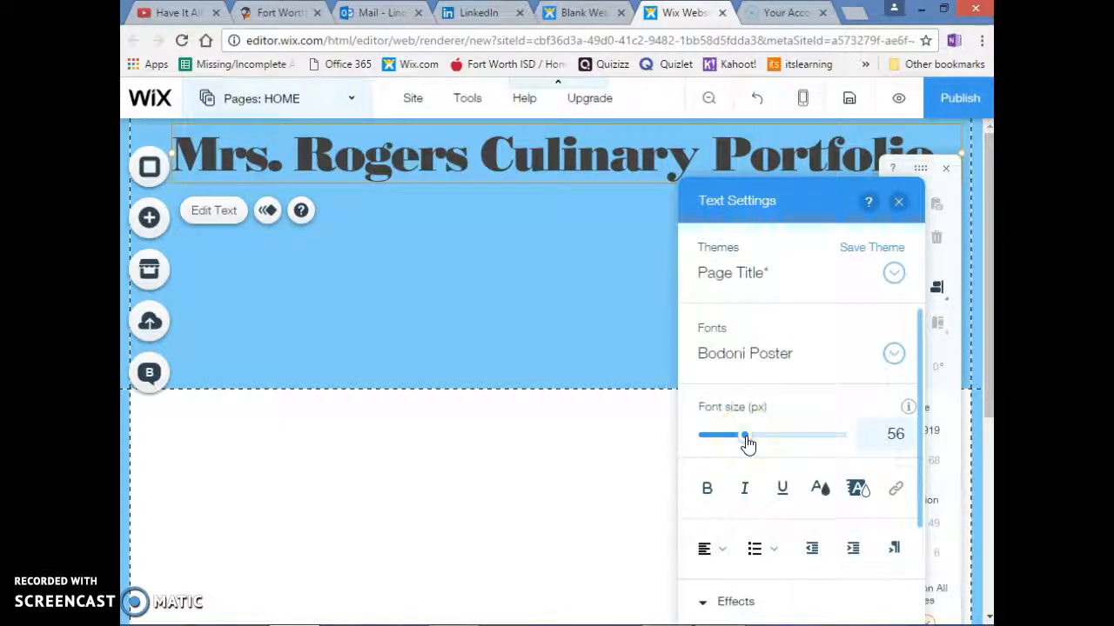
# Set the font size to 59 px and choose effect D in the title's text settings, then close the settings
pyautogui.moveTo(747, 442)
pyautogui.mouseDown()
pyautogui.moveTo(773, 441)
pyautogui.moveTo(728, 442)
pyautogui.mouseUp()
pyautogui.scroll(-1, 755, 474)
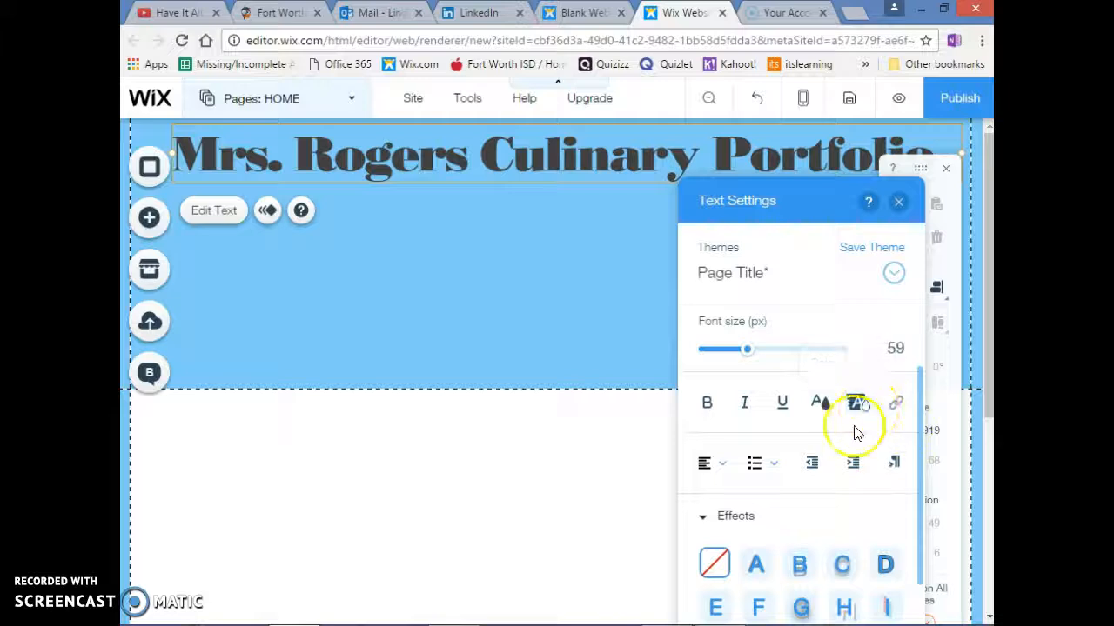
pyautogui.scroll(-1, 732, 495)
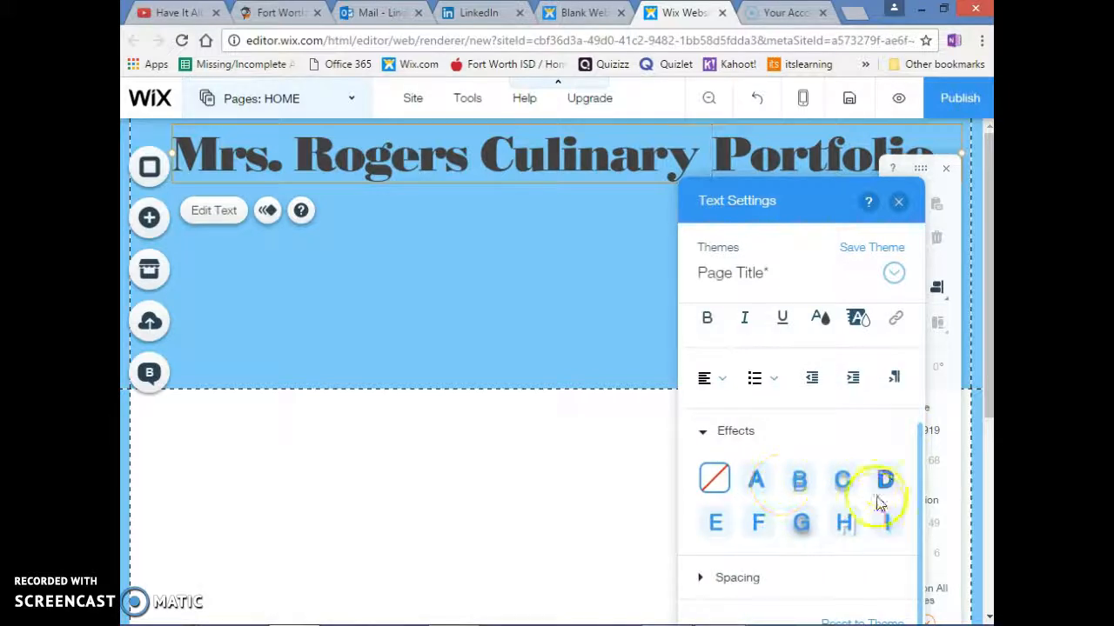
pyautogui.click(888, 483)
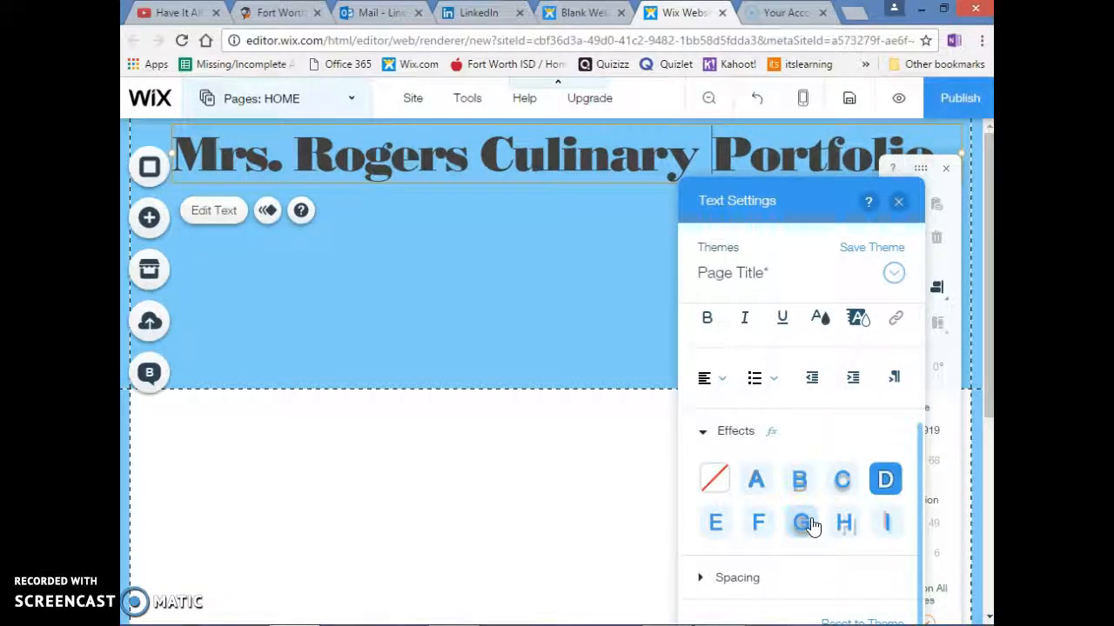
pyautogui.click(899, 202)
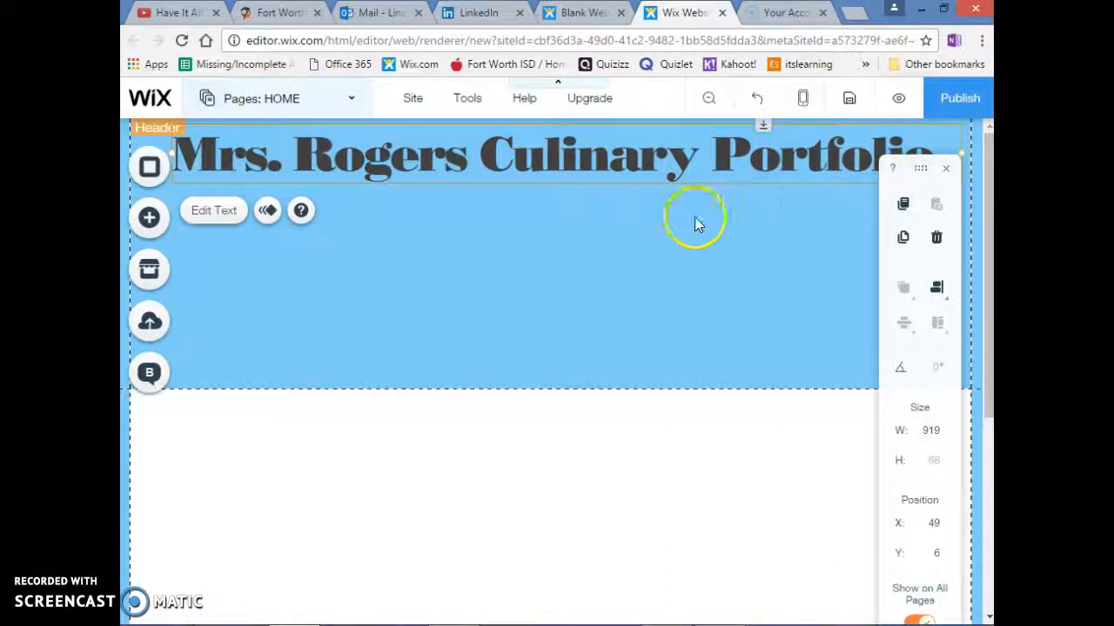
# Add the horizontal menu with a solid teal Home item and teal-outlined white items to the page
pyautogui.click(150, 219)
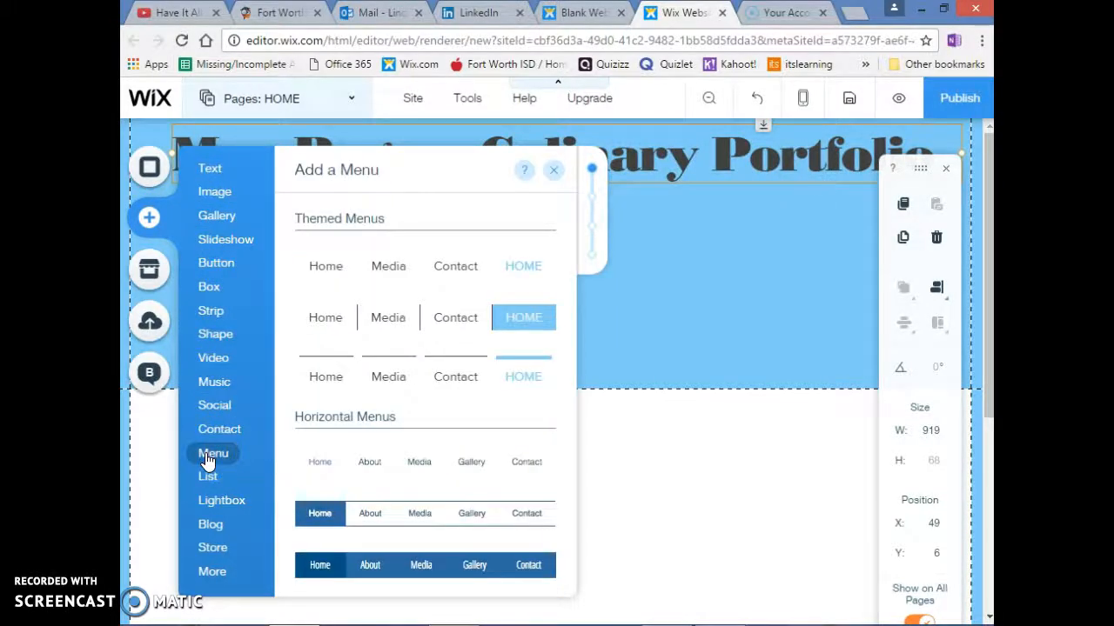
pyautogui.click(207, 458)
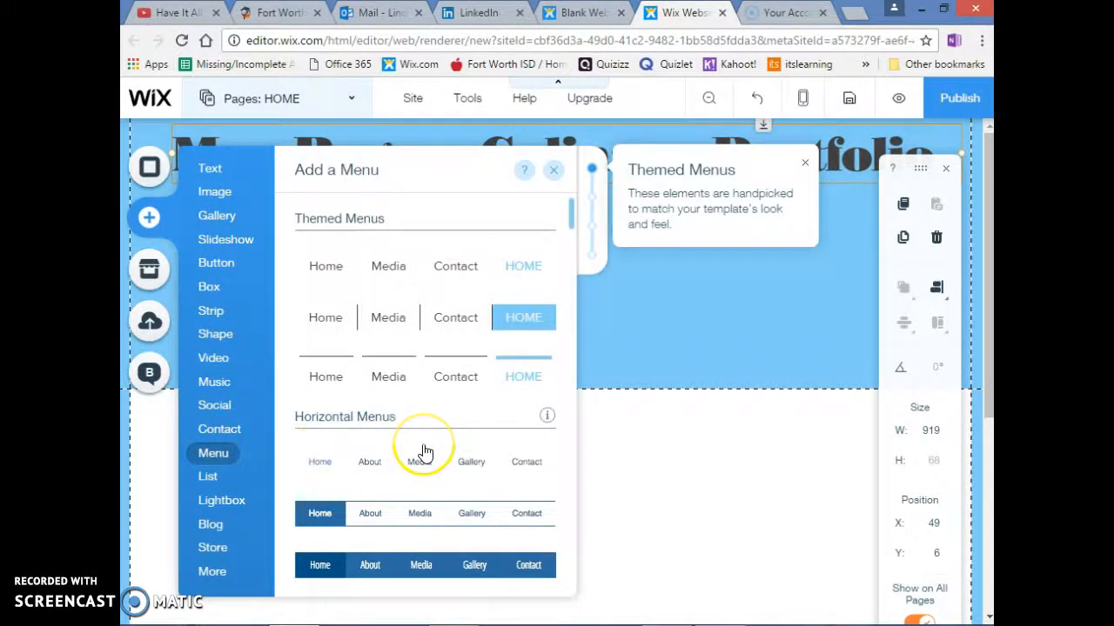
pyautogui.scroll(-2, 424, 451)
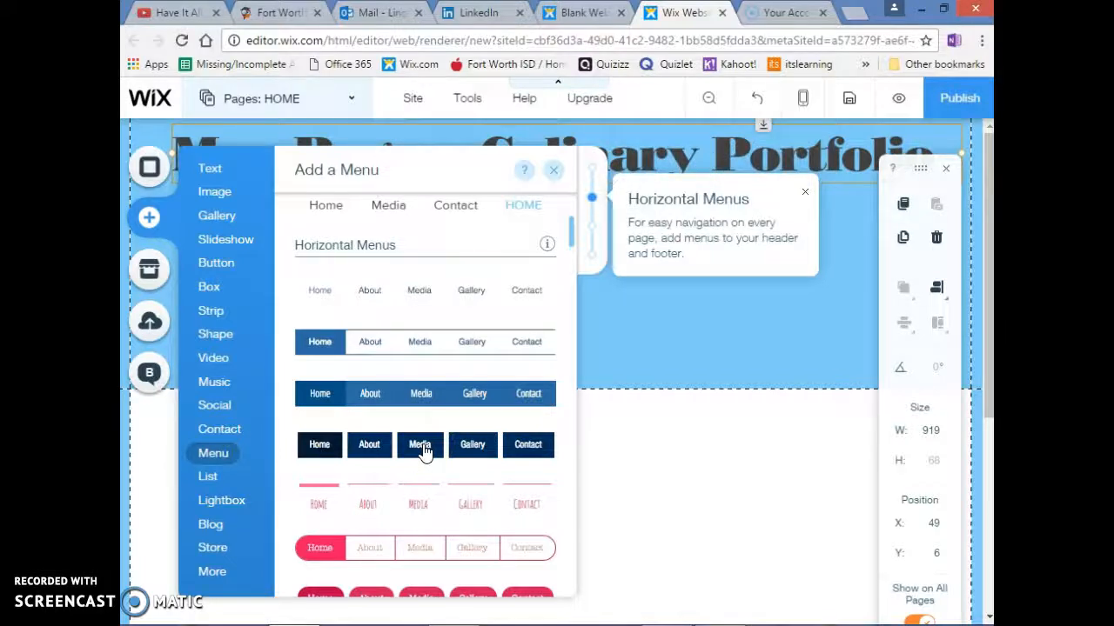
pyautogui.scroll(-4, 424, 451)
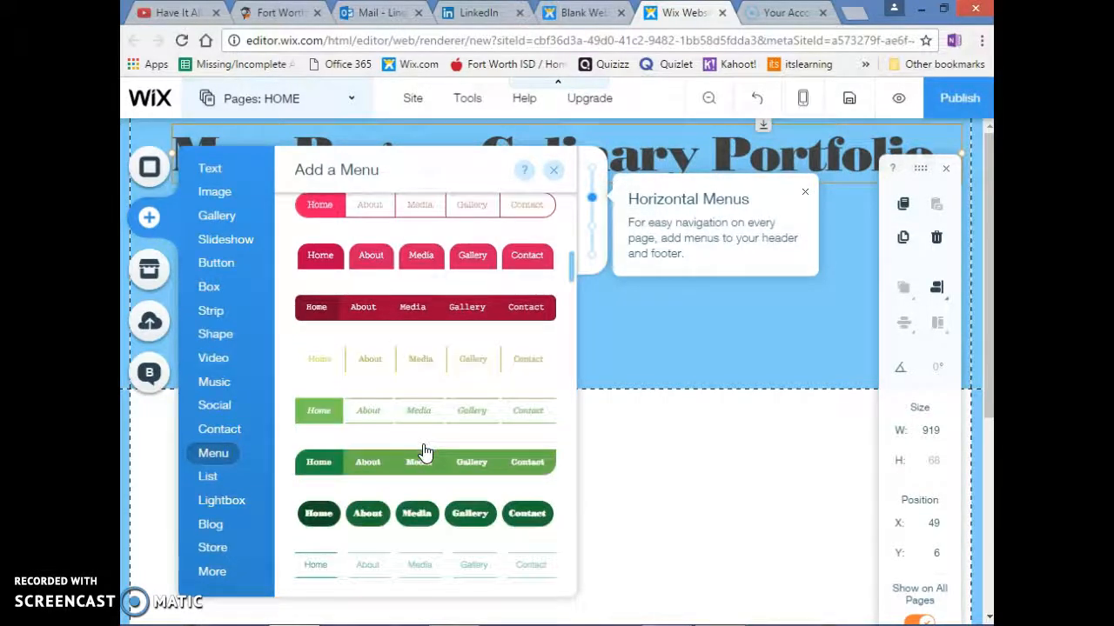
pyautogui.scroll(-3, 423, 450)
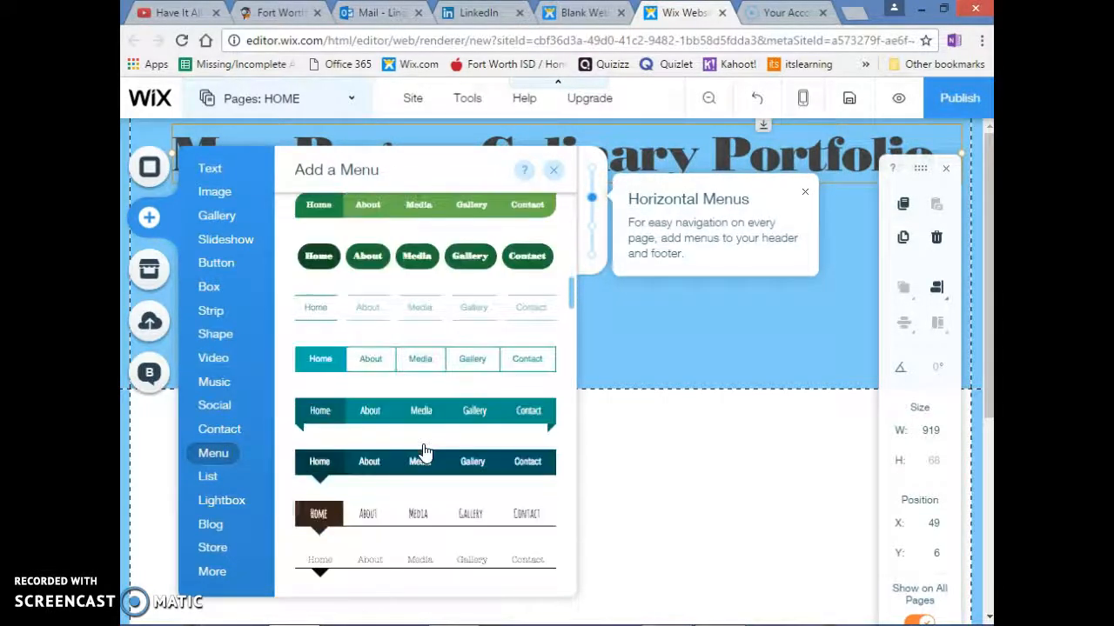
pyautogui.click(372, 364)
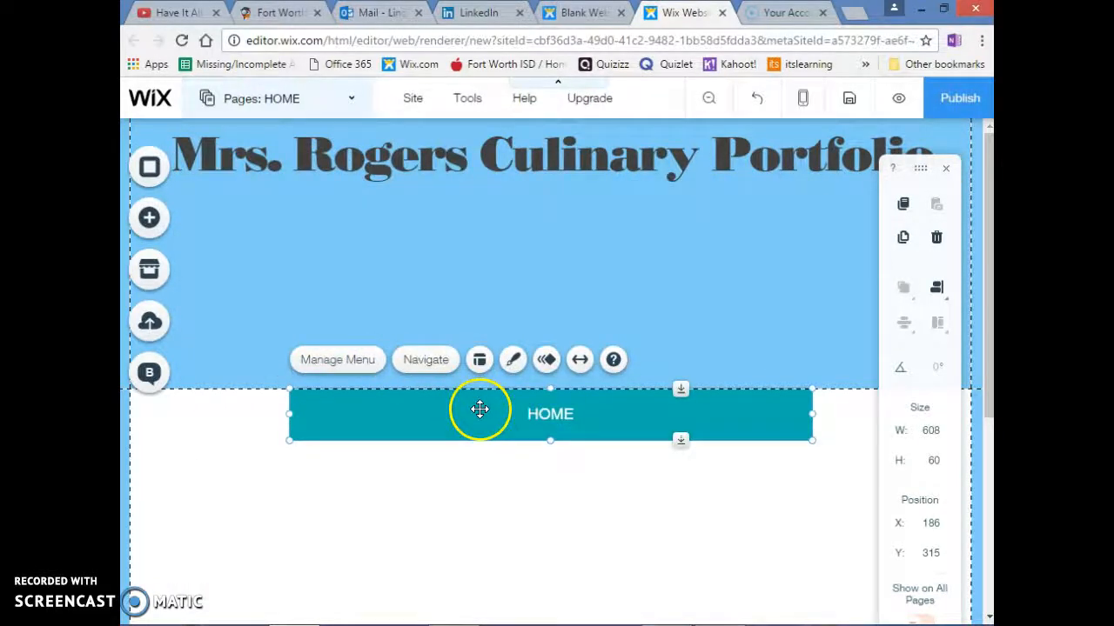
# Move the menu into the header just below the title, at about Y 117, pulling the header's lower edge up with it
pyautogui.moveTo(502, 420); pyautogui.dragTo(503, 370)
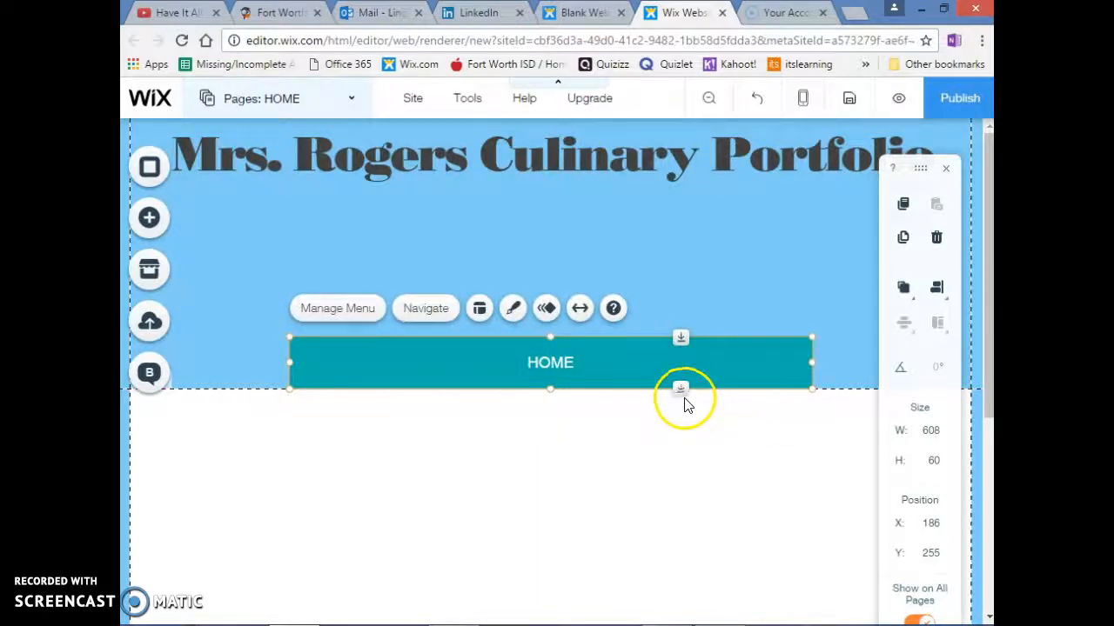
pyautogui.moveTo(681, 391)
pyautogui.mouseDown()
pyautogui.moveTo(679, 330)
pyautogui.moveTo(681, 388)
pyautogui.mouseUp()
pyautogui.moveTo(684, 336); pyautogui.dragTo(680, 214)
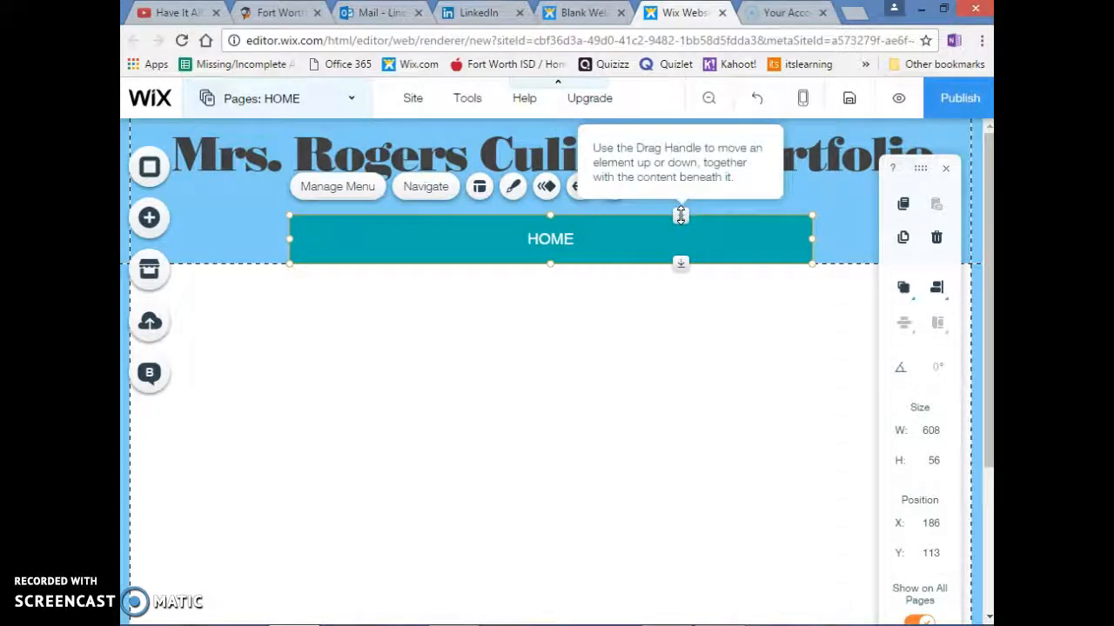
pyautogui.moveTo(681, 216)
pyautogui.mouseDown()
pyautogui.moveTo(679, 273)
pyautogui.moveTo(681, 219)
pyautogui.mouseUp()
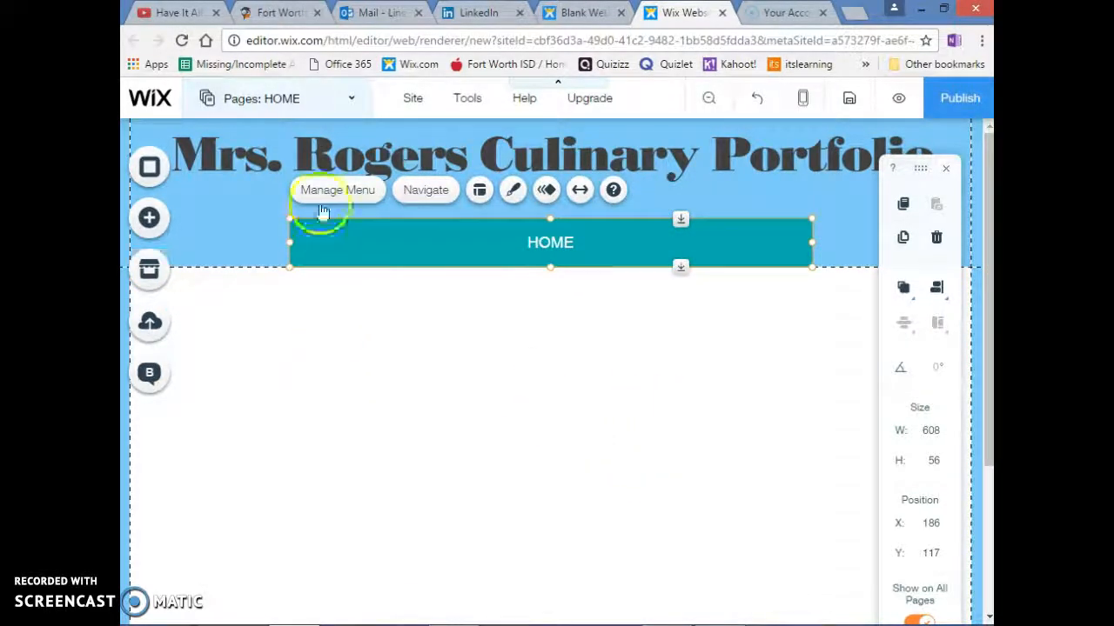
# Add a new page named "About Me" to the site
pyautogui.click(321, 101)
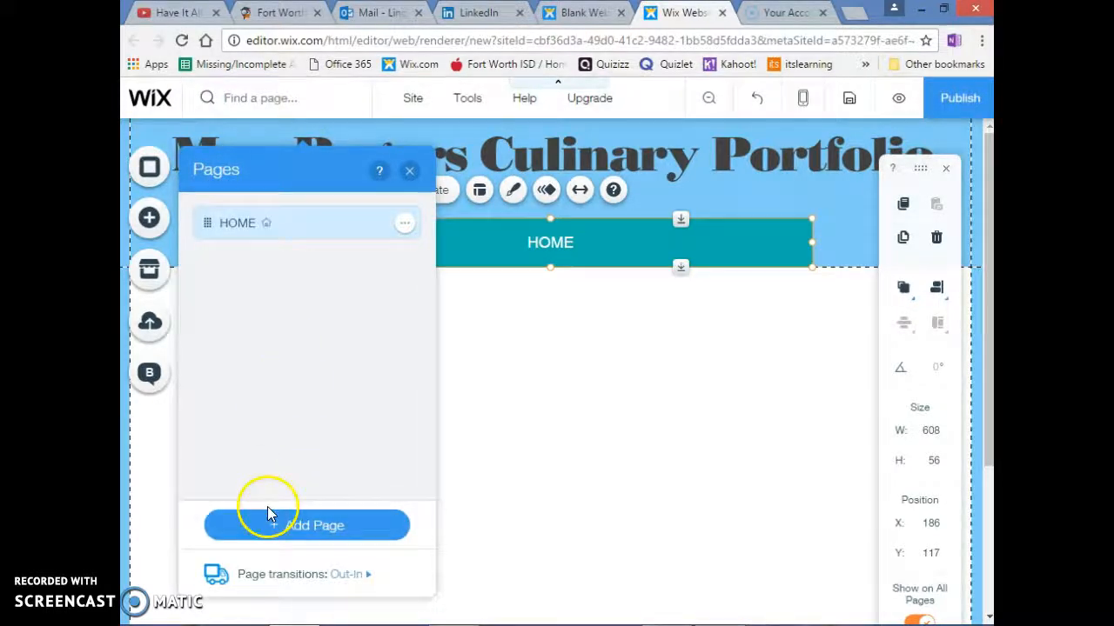
pyautogui.click(280, 532)
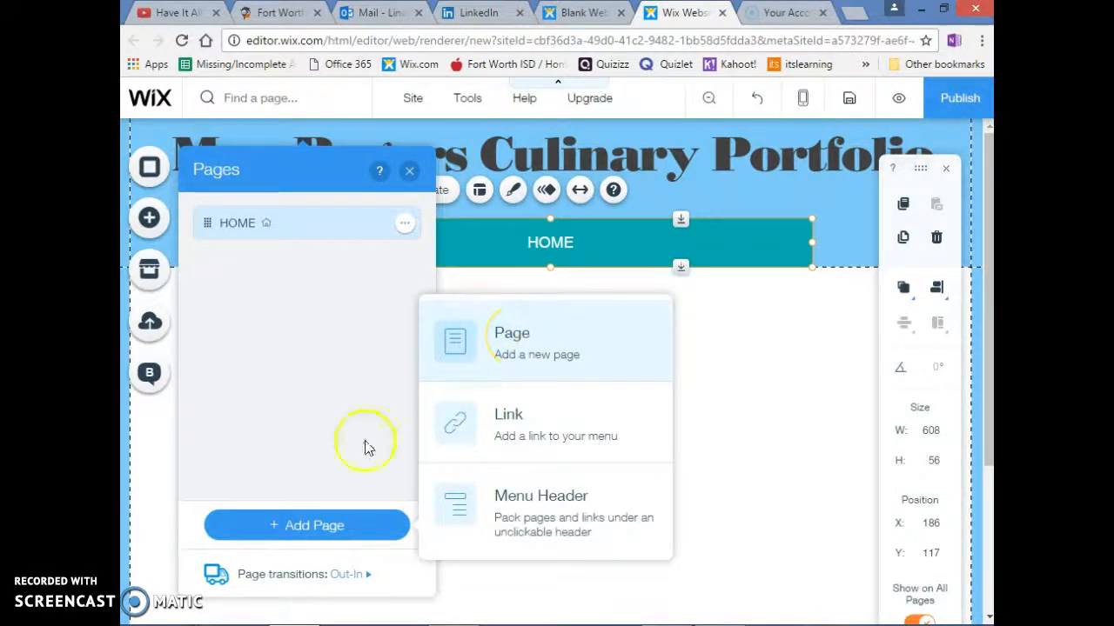
pyautogui.click(519, 353)
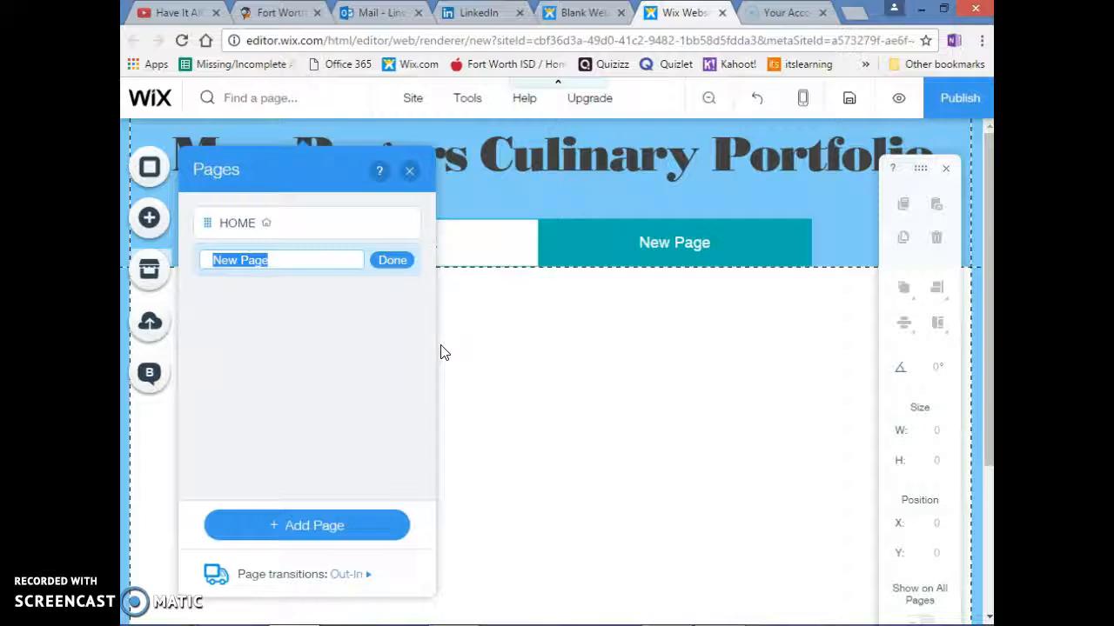
pyautogui.write('About Me')
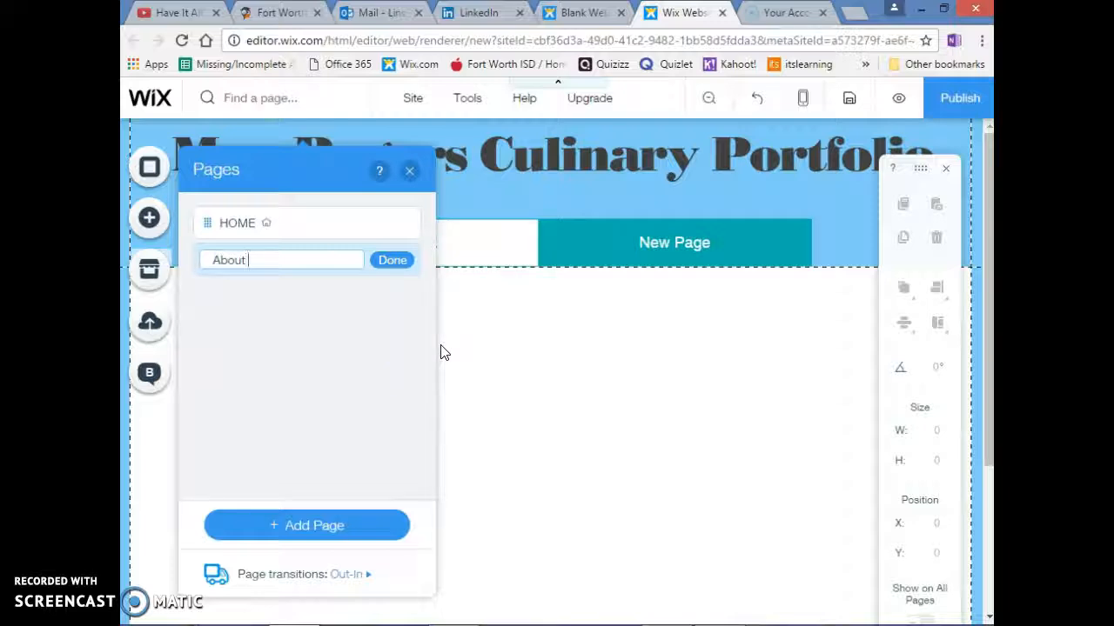
pyautogui.click(392, 261)
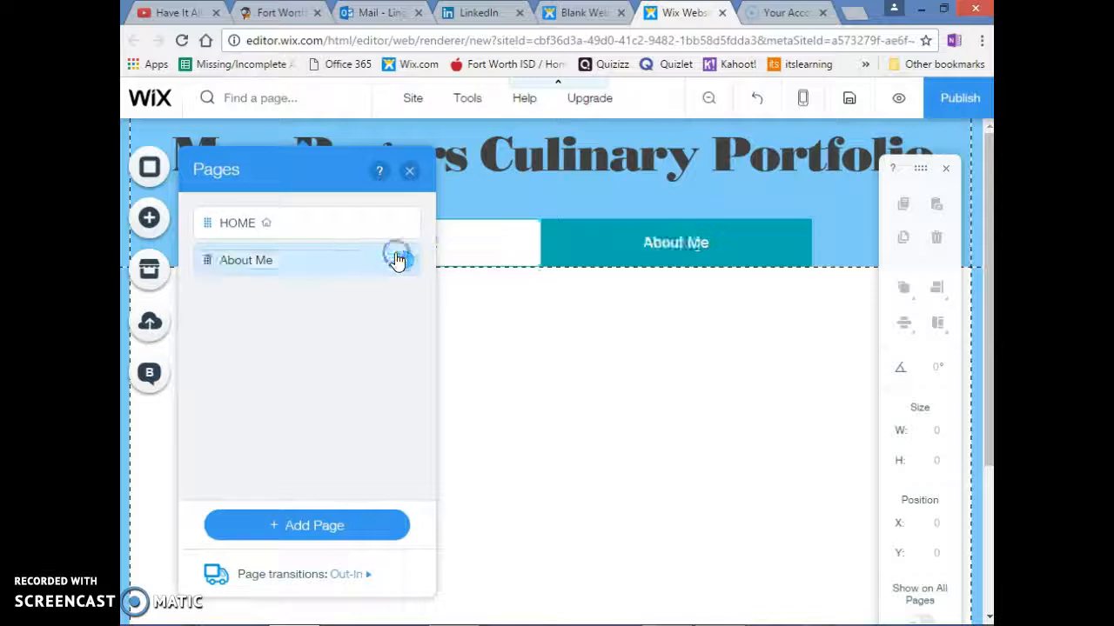
# Add a new page named "Experiences" and place it below About Me in the page order
pyautogui.click(306, 530)
pyautogui.click(490, 359)
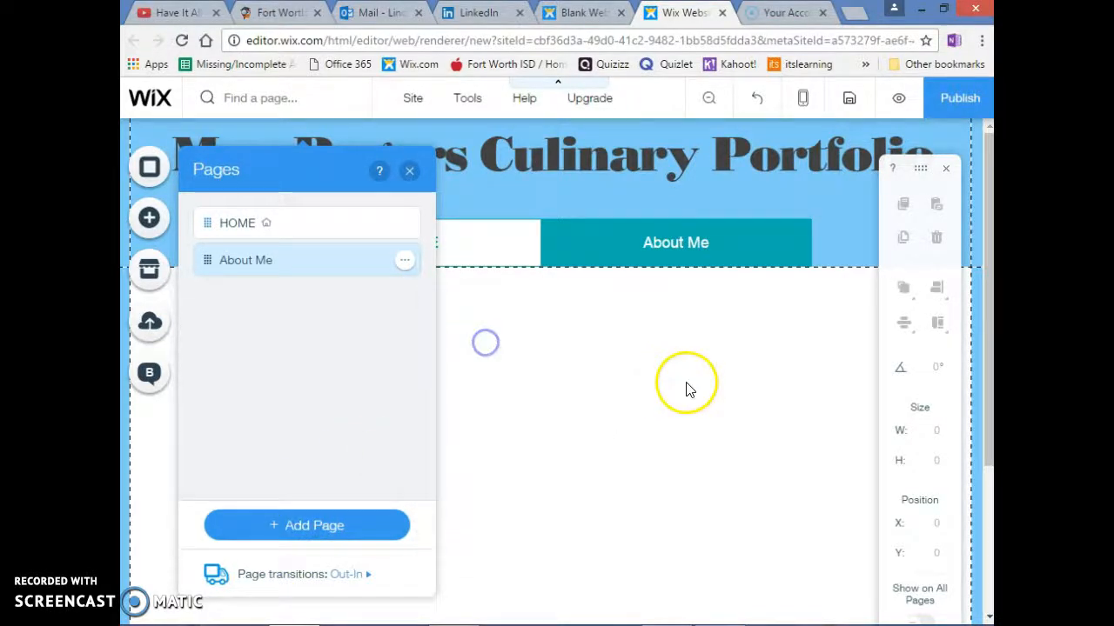
pyautogui.write('Experiences')
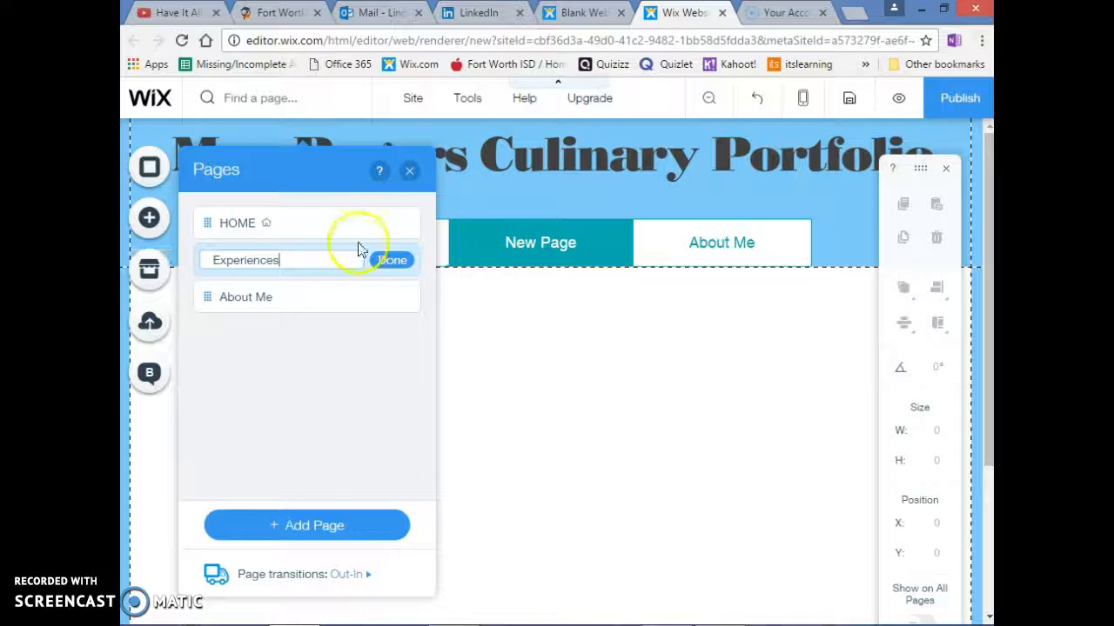
pyautogui.click(392, 260)
pyautogui.moveTo(205, 258); pyautogui.dragTo(208, 300)
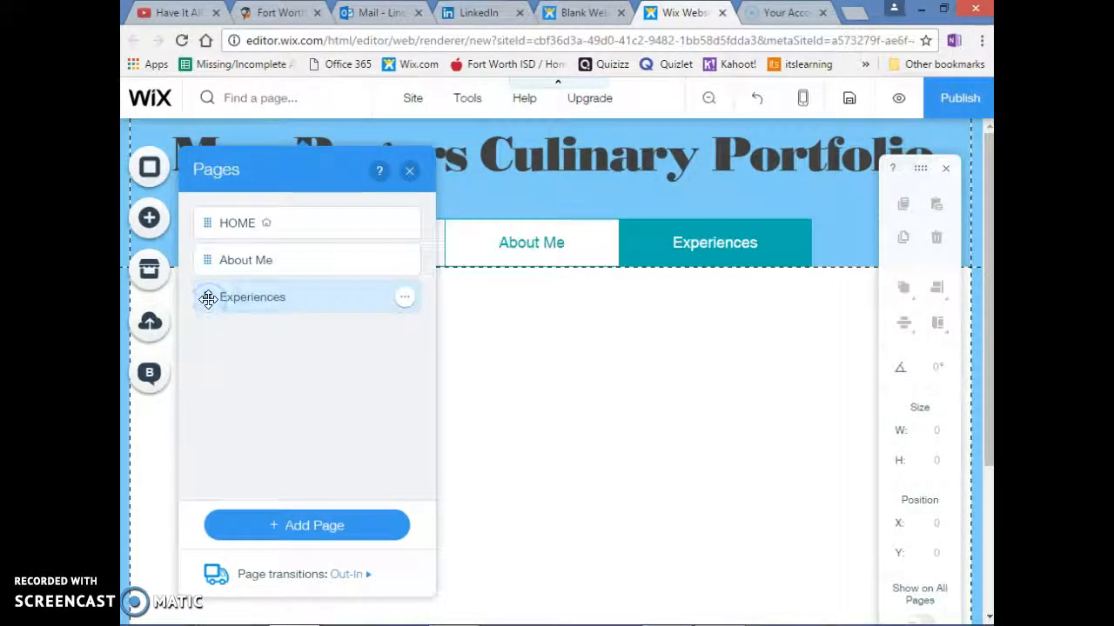
# Add a new page named "Training/Classes" and place it below Experiences in the page order
pyautogui.click(318, 525)
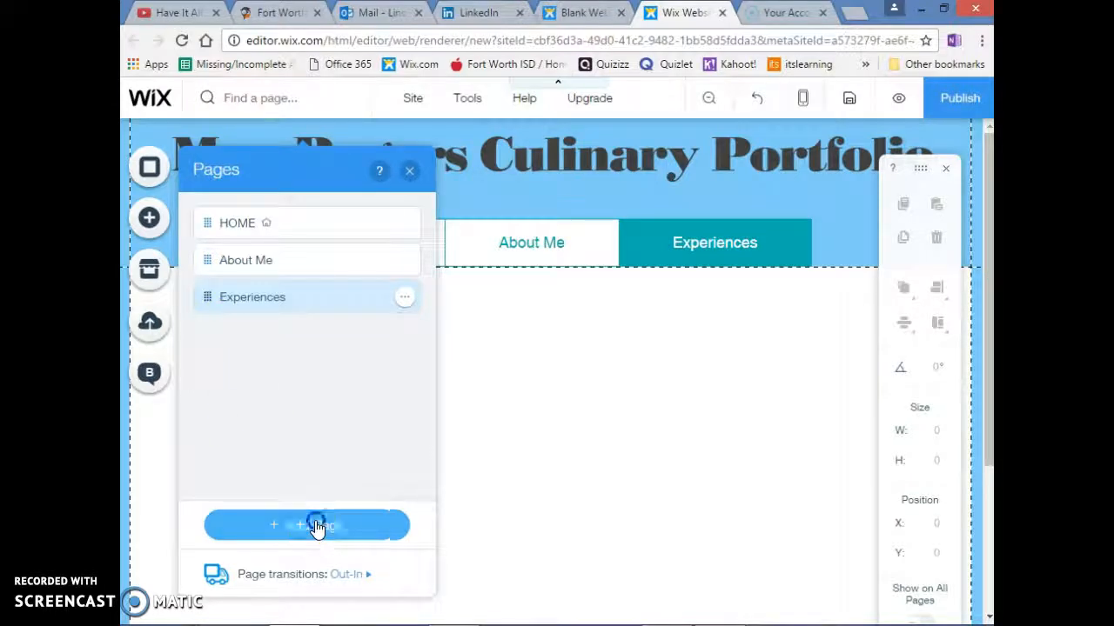
pyautogui.click(512, 364)
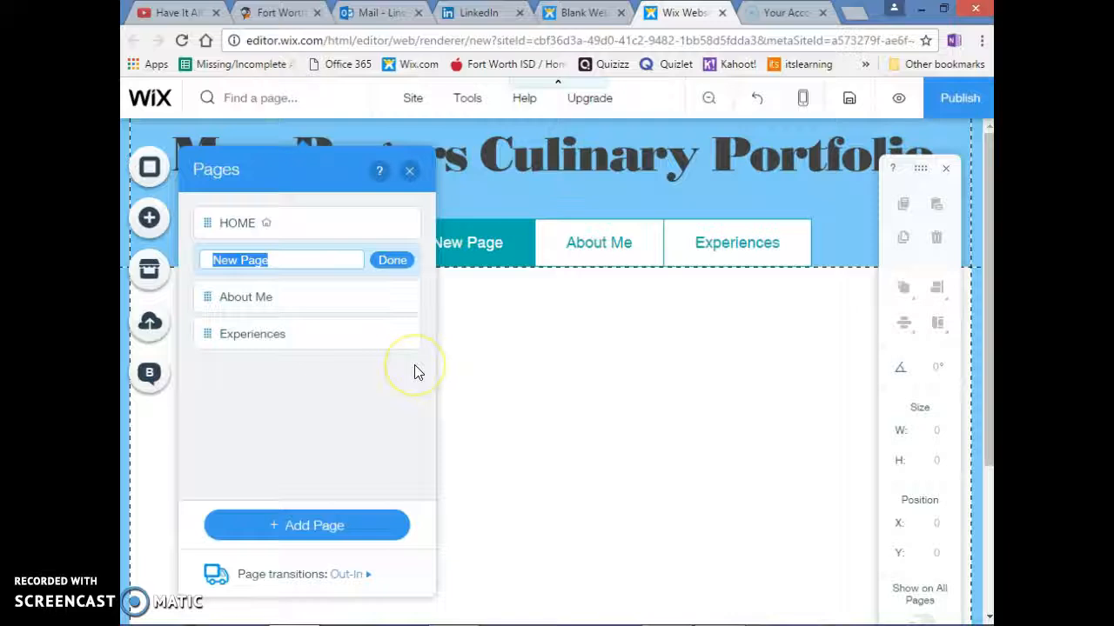
pyautogui.write('Tra')
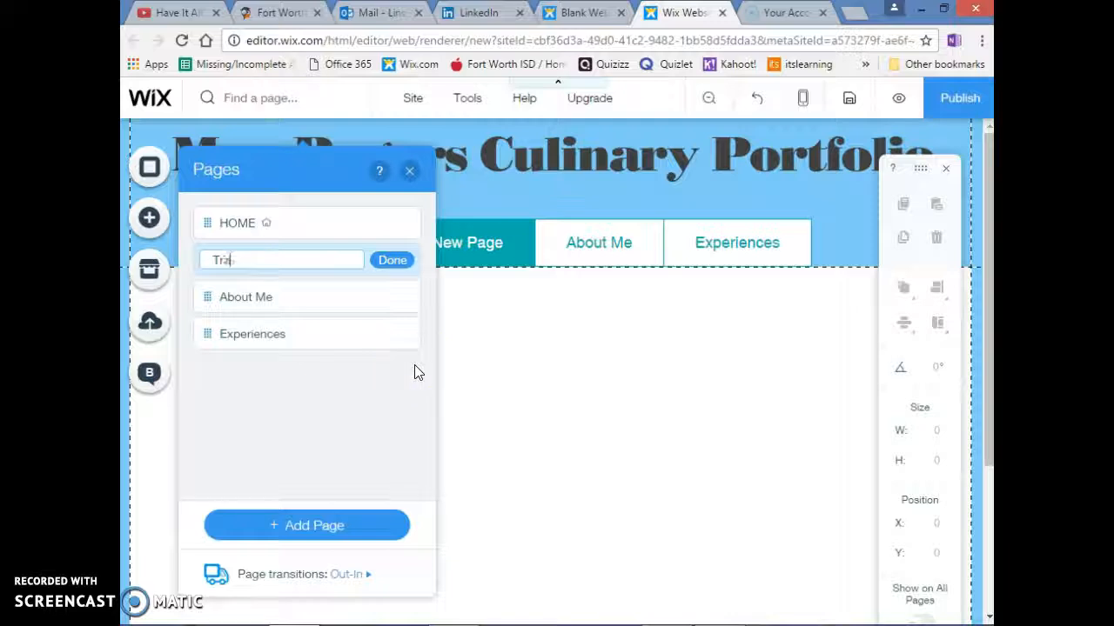
pyautogui.write('ining/Classes')
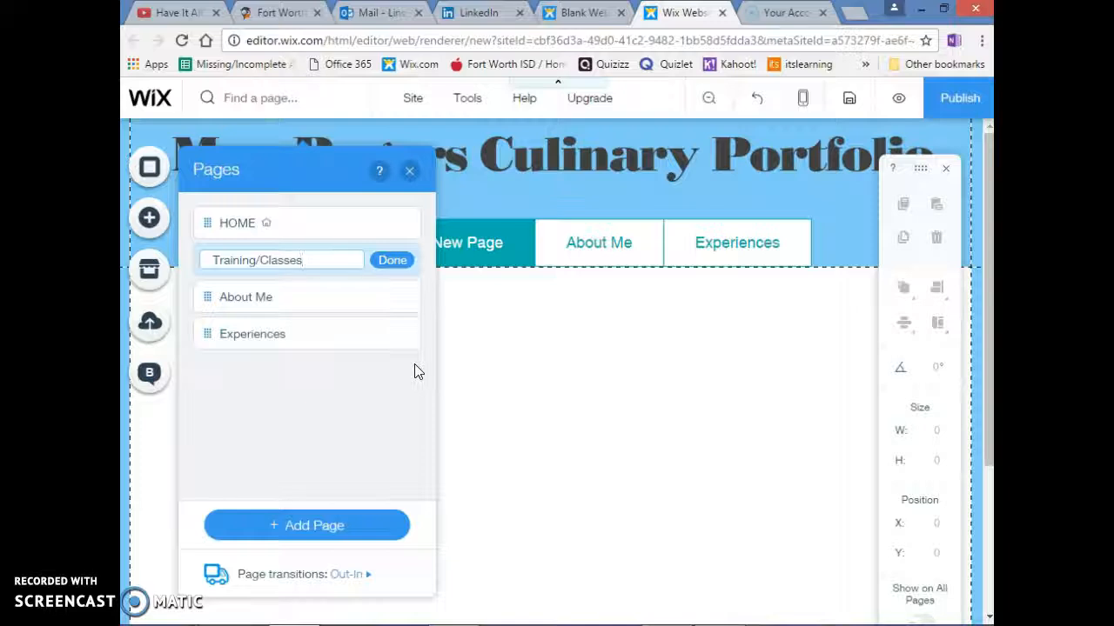
pyautogui.click(392, 262)
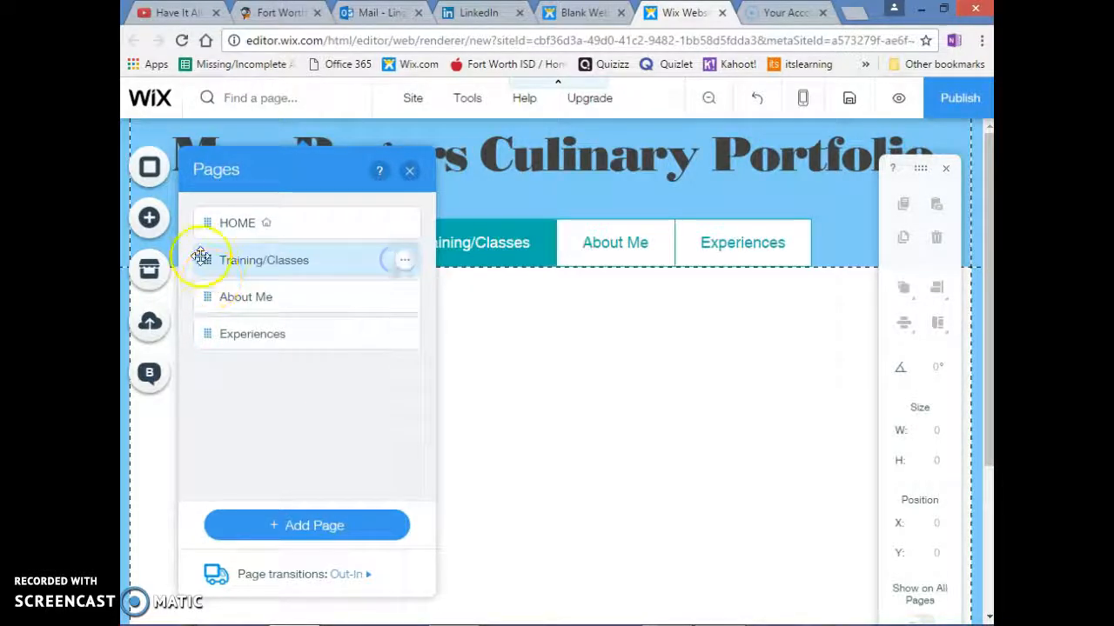
pyautogui.moveTo(206, 256); pyautogui.dragTo(200, 339)
# Add a new page named "Principles of Hospitality" and nest it as a subpage under Training/Classes
pyautogui.click(281, 526)
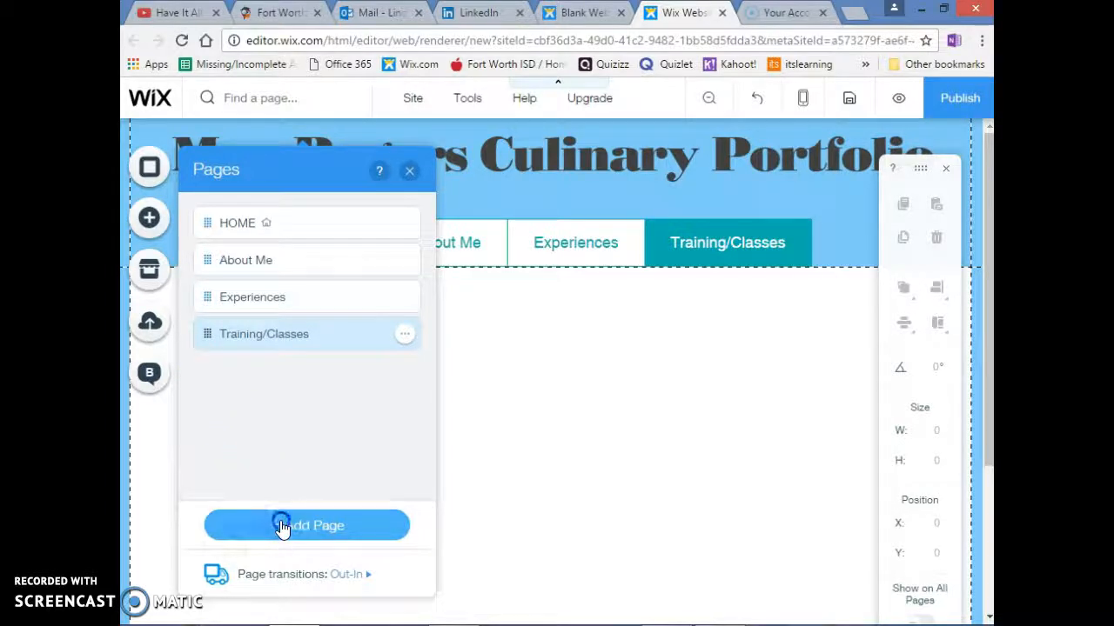
pyautogui.click(474, 348)
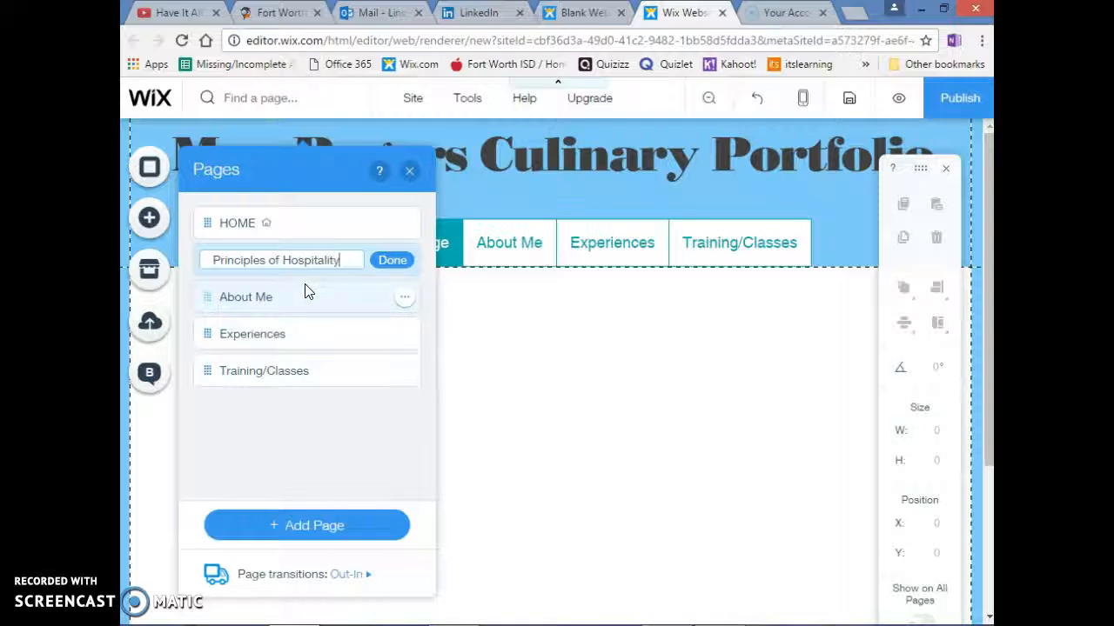
pyautogui.press('Return')
pyautogui.moveTo(209, 259); pyautogui.dragTo(252, 361)
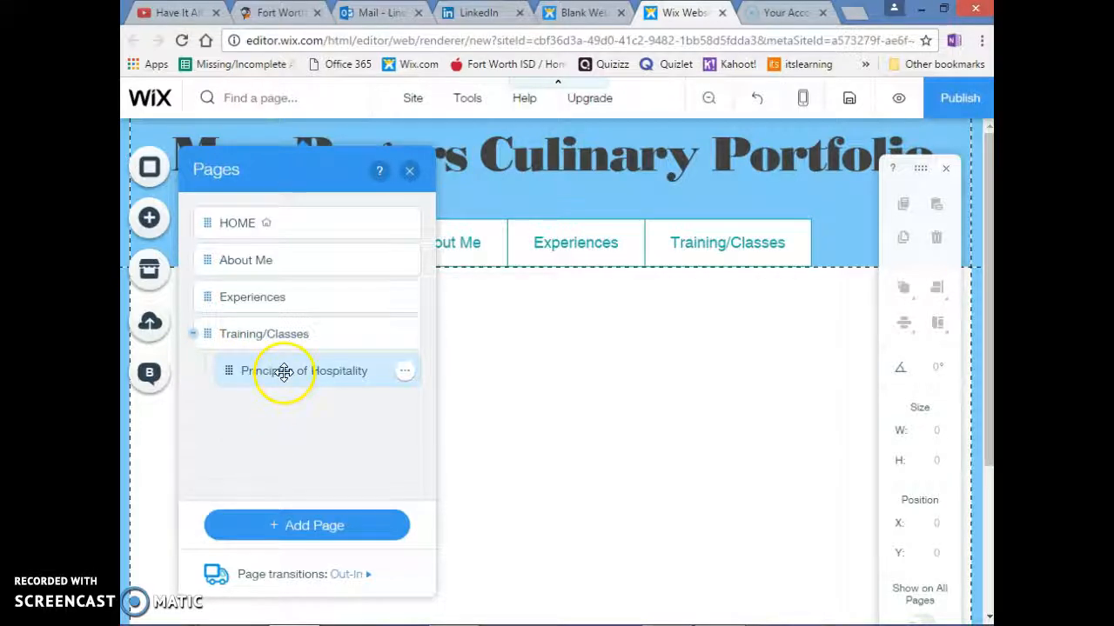
# Add a new page named "Lifetime Nutrition" and nest it under Training/Classes, below Principles of Hospitality
pyautogui.click(293, 525)
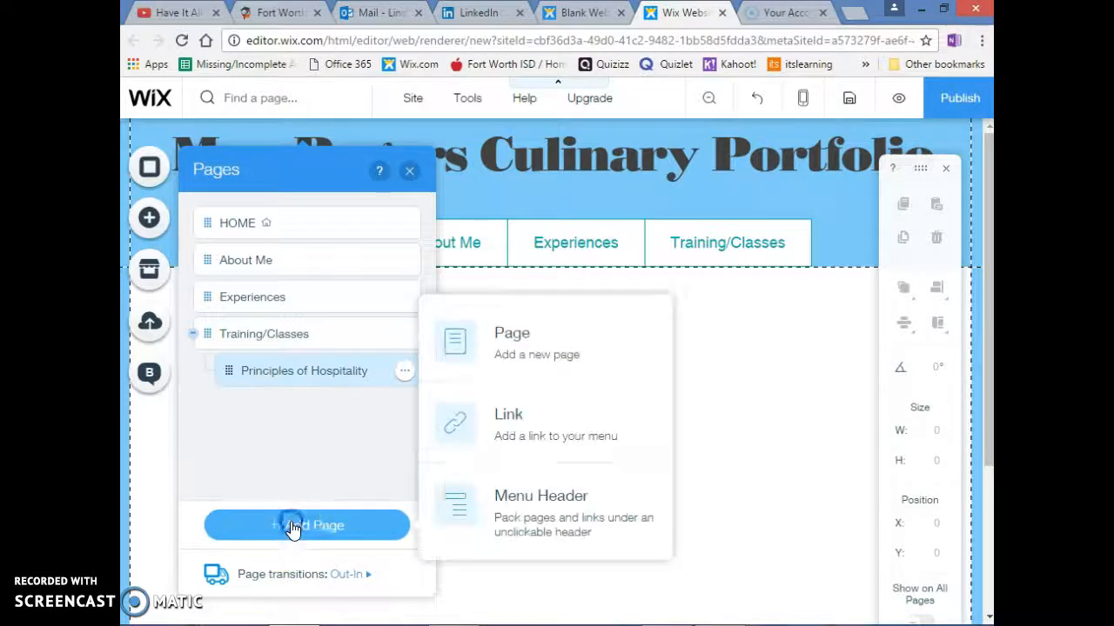
pyautogui.click(485, 330)
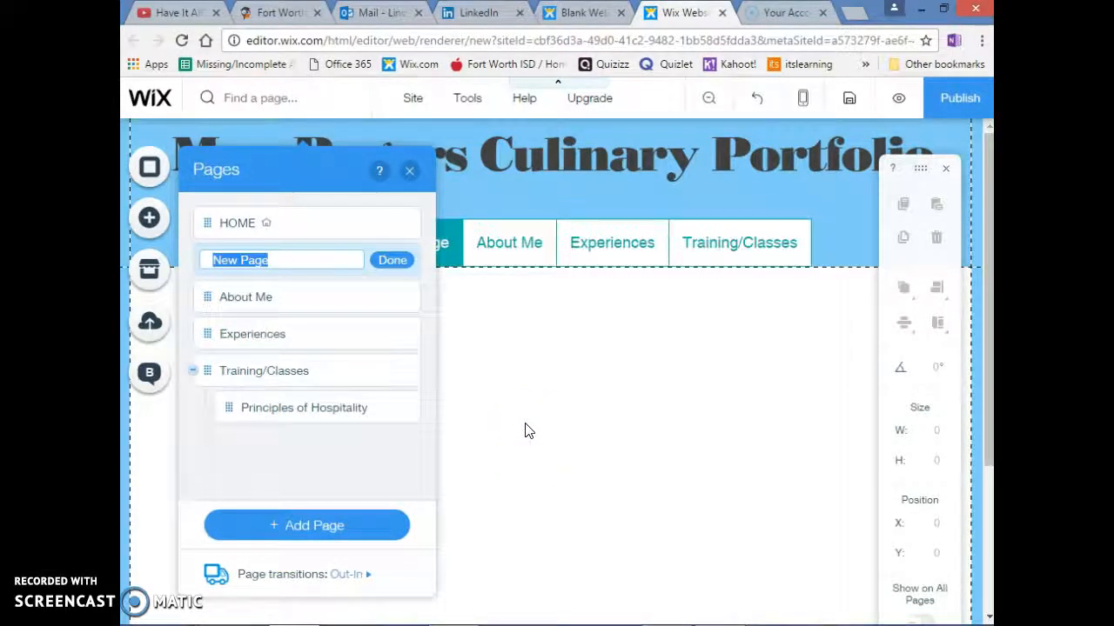
pyautogui.write('Lifetime Nutrition')
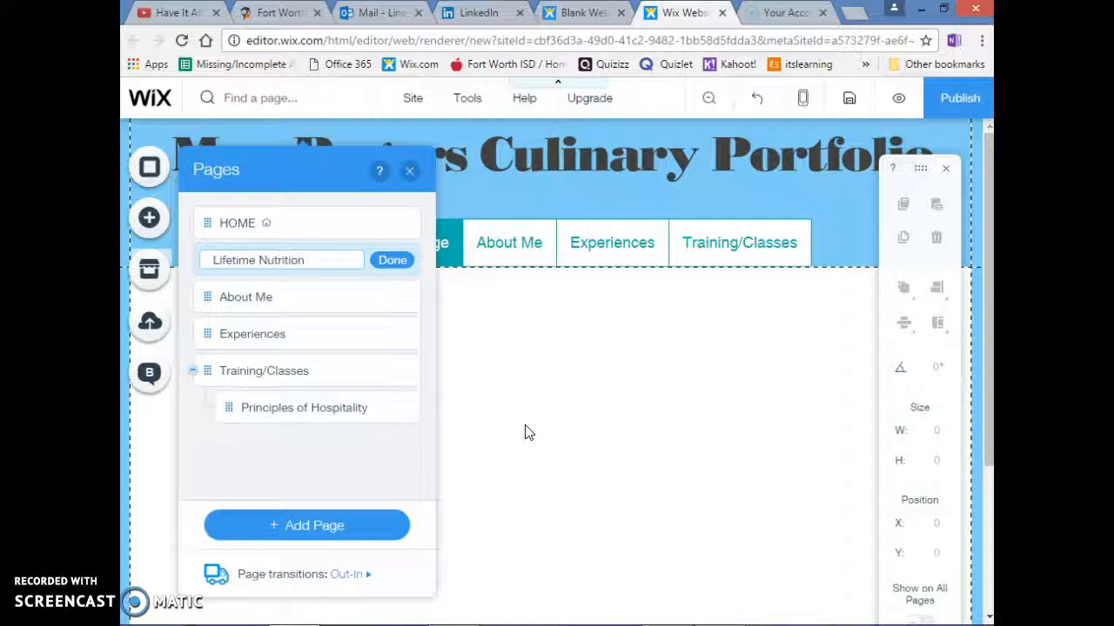
pyautogui.click(393, 260)
pyautogui.click(207, 259)
pyautogui.moveTo(207, 259); pyautogui.dragTo(244, 407)
# Add a new page named "Restaurant Mgt" and nest it under Training/Classes, below Lifetime Nutrition
pyautogui.click(298, 524)
pyautogui.click(498, 358)
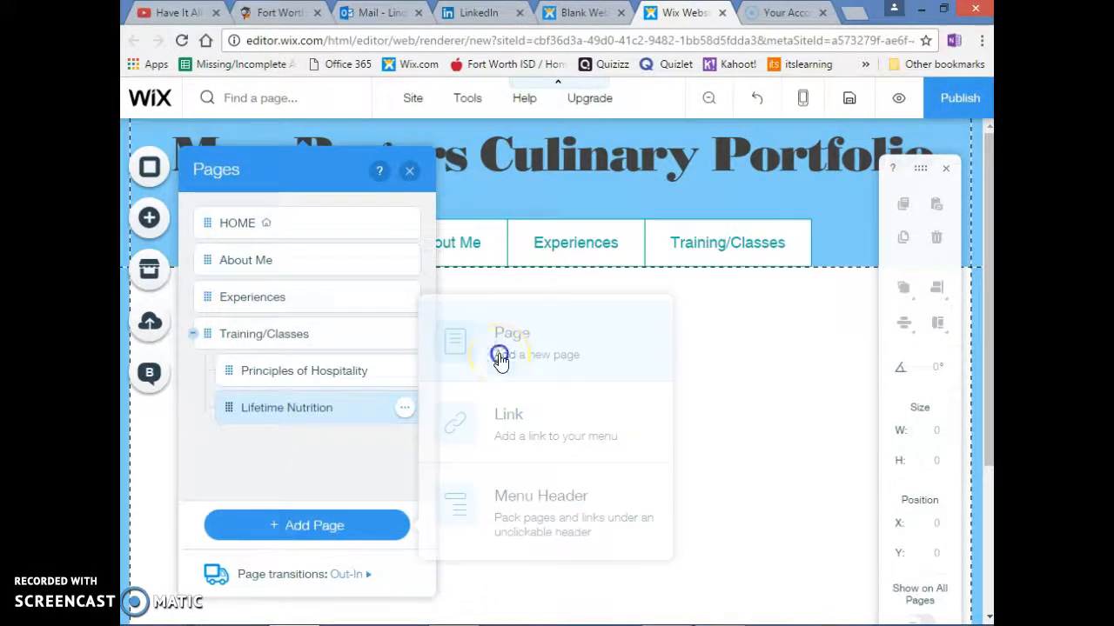
pyautogui.write('F')
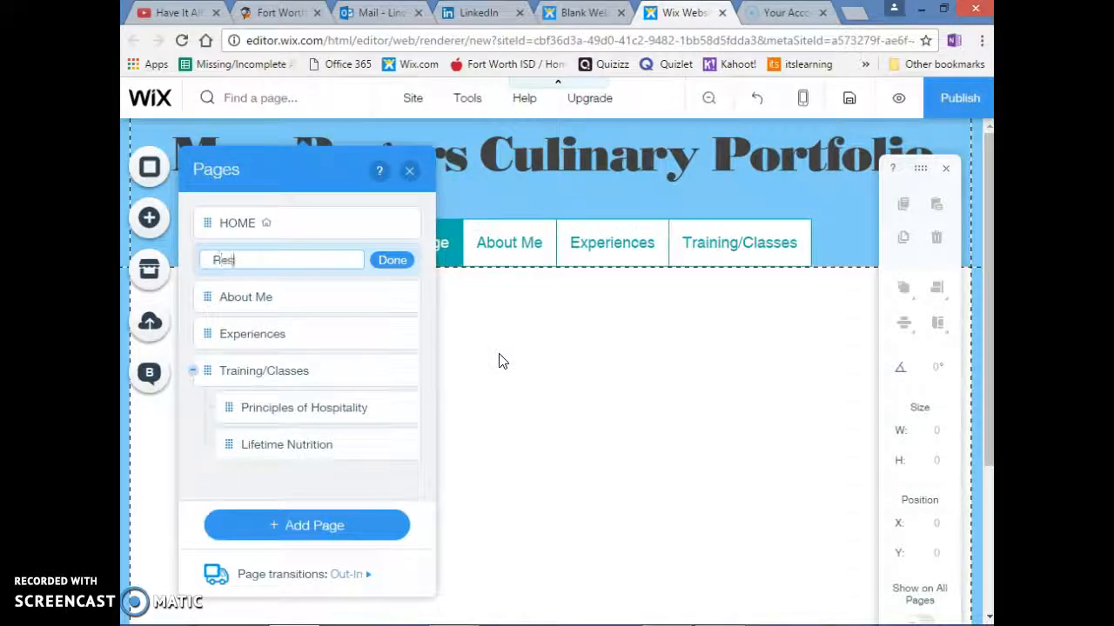
pyautogui.write('estaurant Mgt')
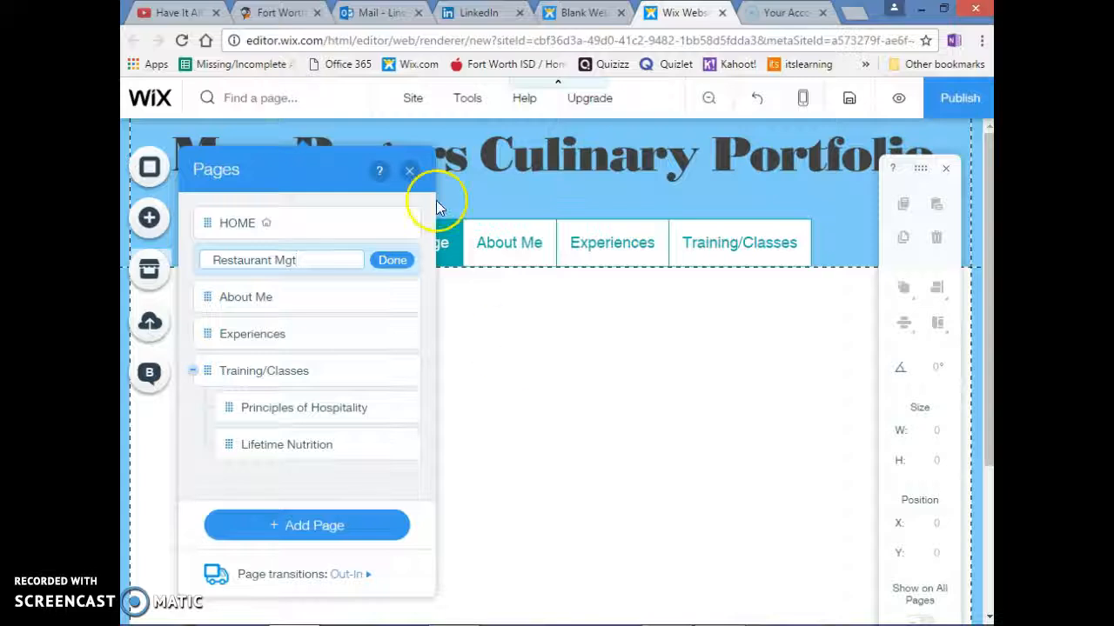
pyautogui.click(387, 261)
pyautogui.moveTo(207, 259); pyautogui.dragTo(259, 450)
# Add a new page named "Culinary Arts" and nest it under Training/Classes, below Restaurant Mgt
pyautogui.click(267, 513)
pyautogui.click(493, 344)
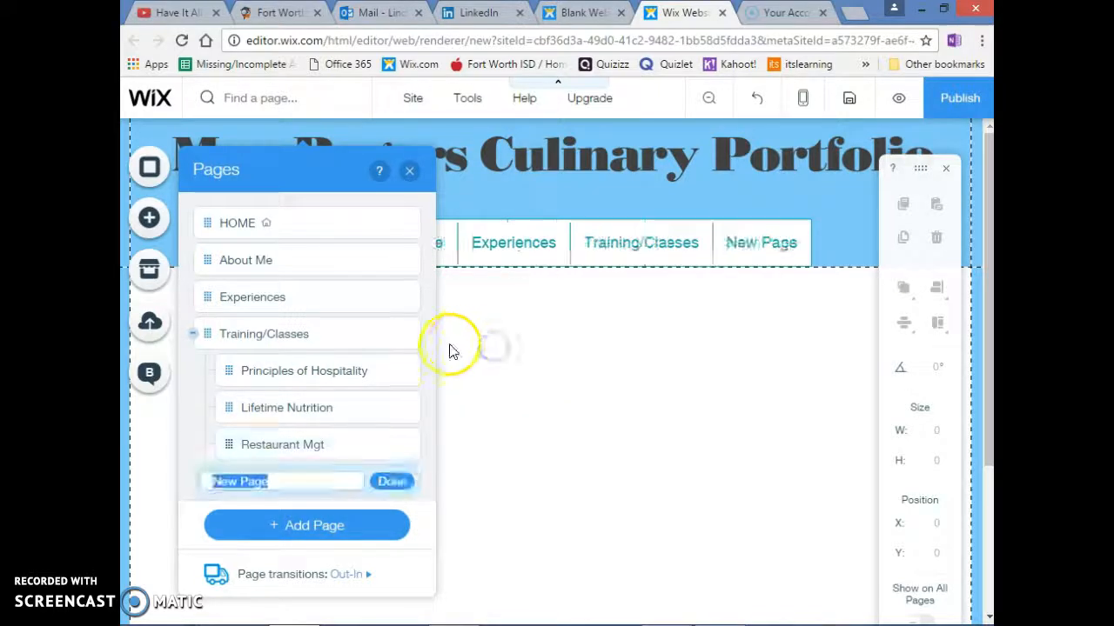
pyautogui.write('Culinary Arts')
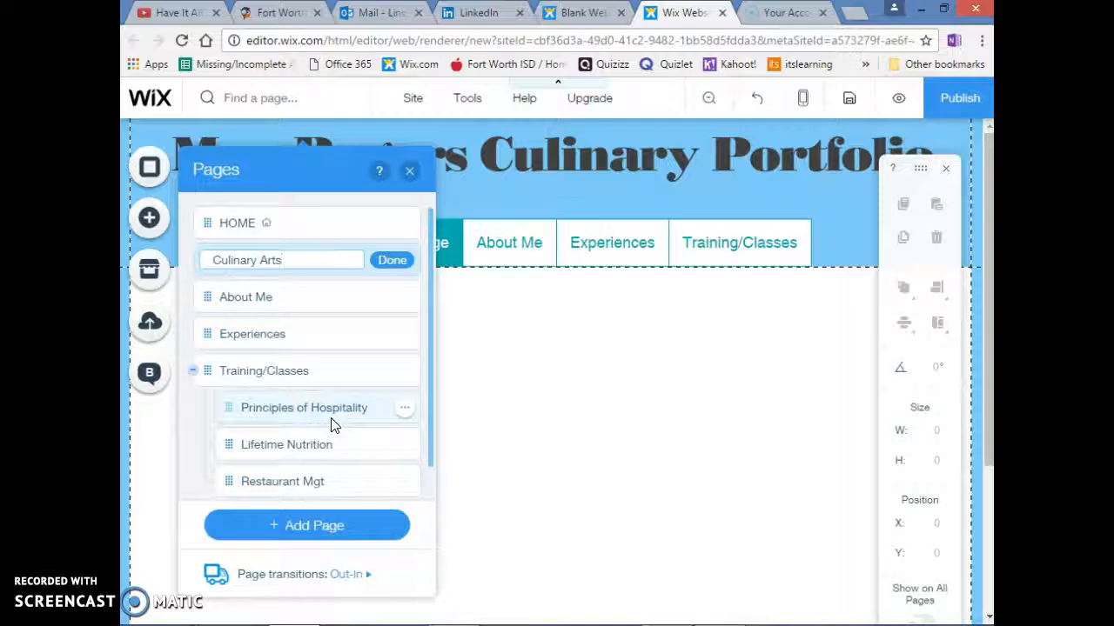
pyautogui.press('Return')
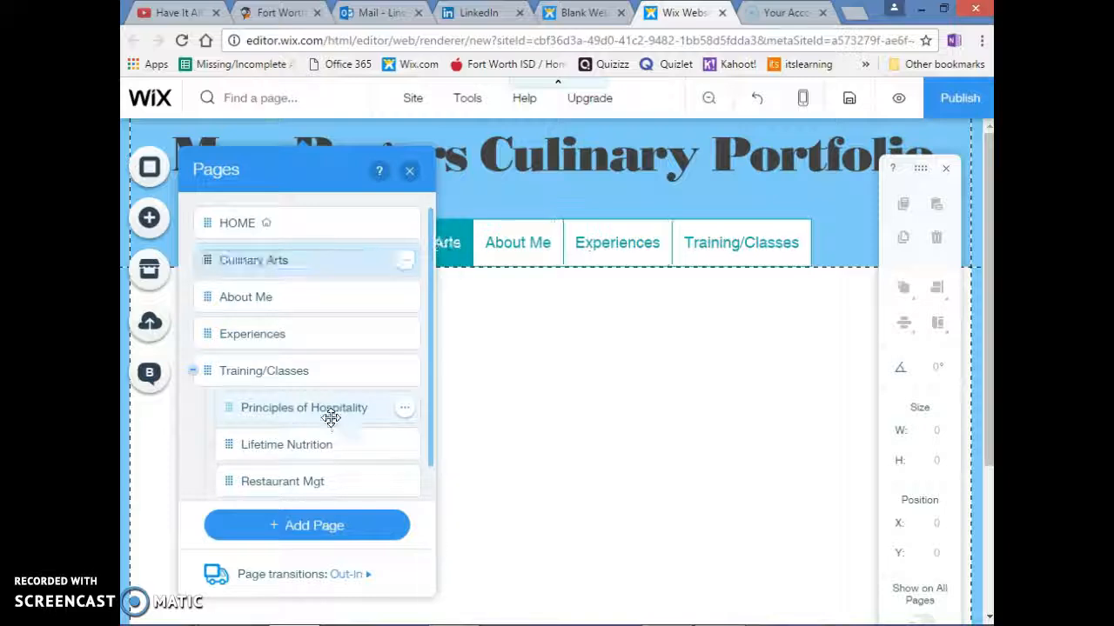
pyautogui.moveTo(209, 256); pyautogui.dragTo(235, 479)
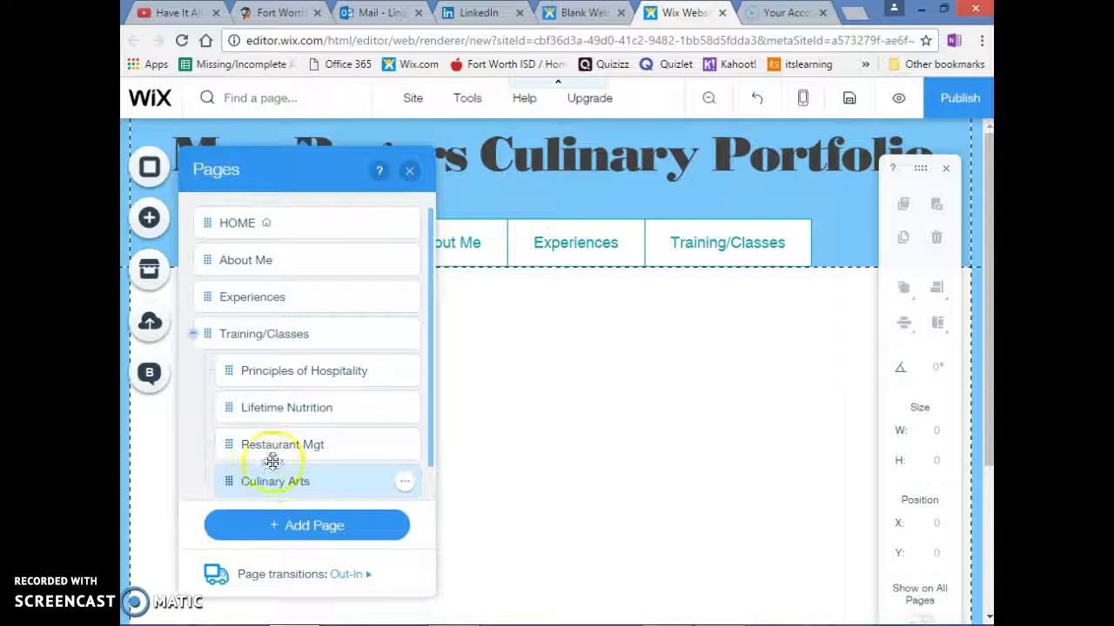
# Switch to the About Me page for editing and close the page list
pyautogui.click(228, 264)
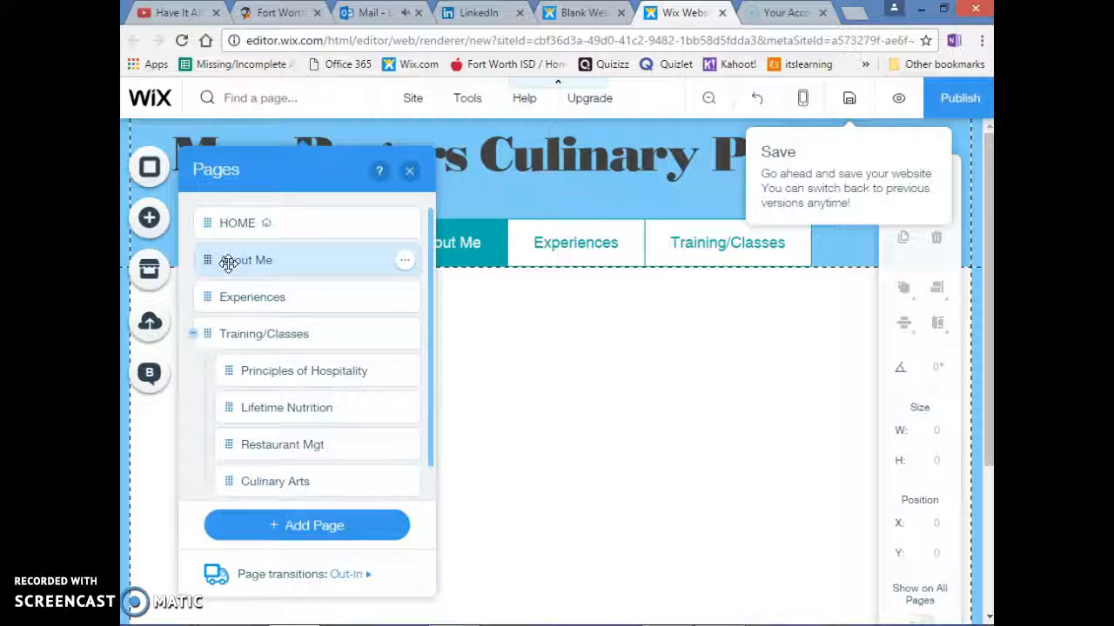
pyautogui.click(410, 173)
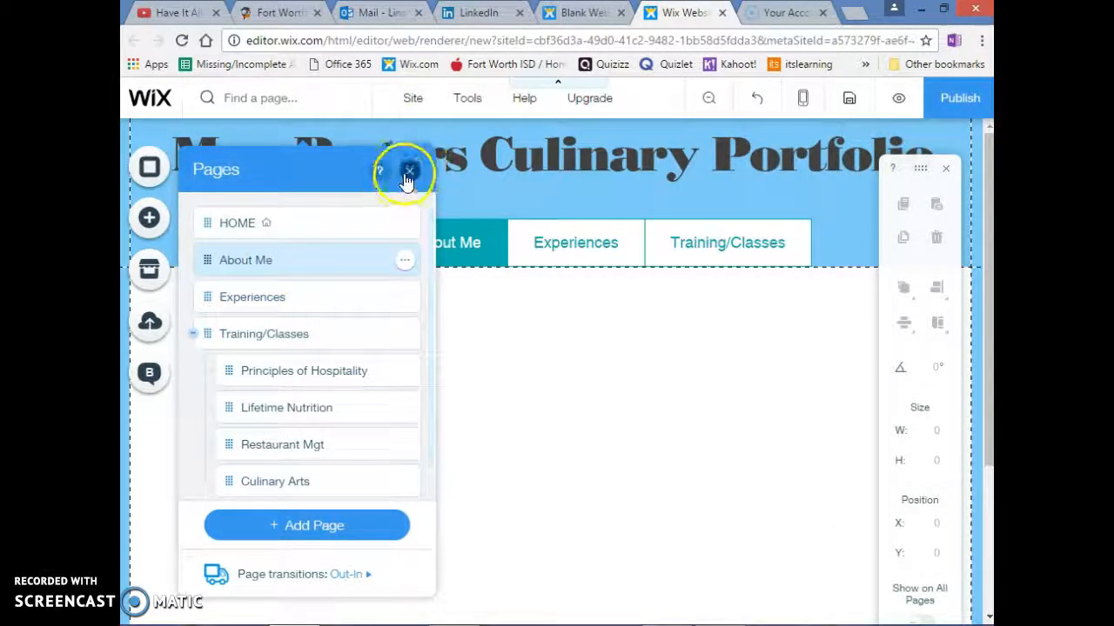
pyautogui.click(407, 174)
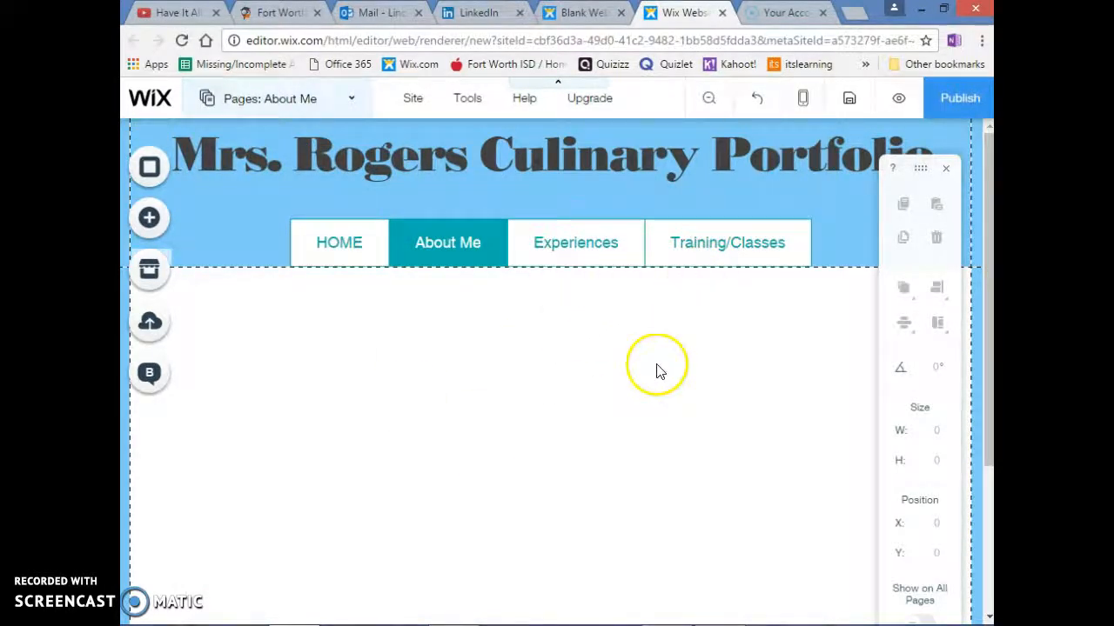
# Save the site to a free Wix.com domain, replacing the default address ending with one beginning "portfo"
pyautogui.click(850, 105)
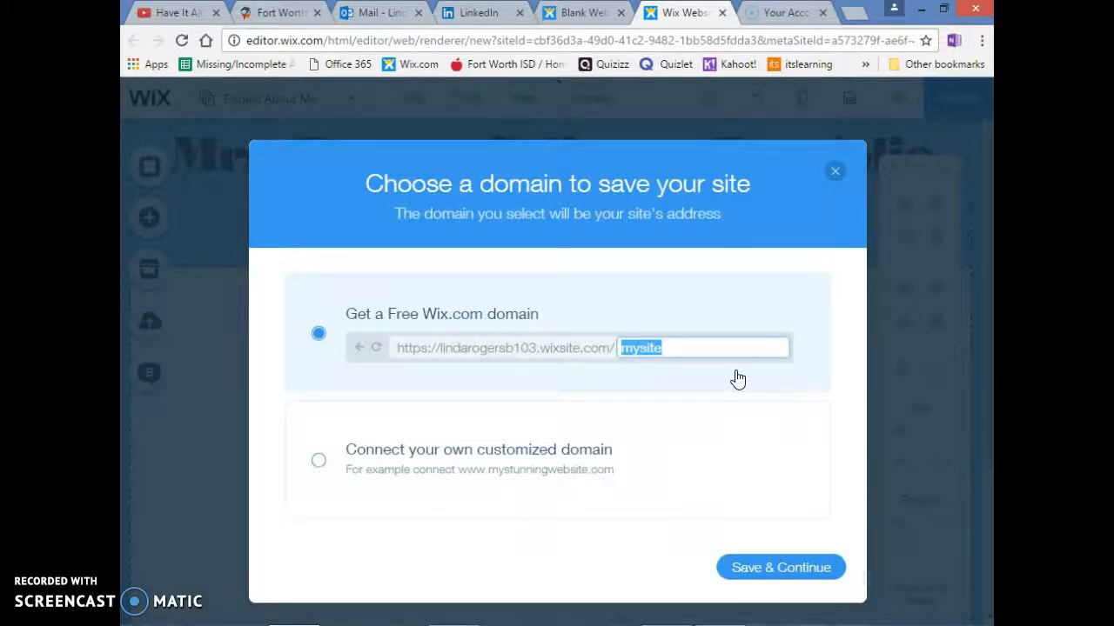
pyautogui.write('Port')
pyautogui.press('BackSpace')
pyautogui.press('BackSpace')
pyautogui.press('BackSpace')
pyautogui.press('BackSpace')
pyautogui.write('portfolio')
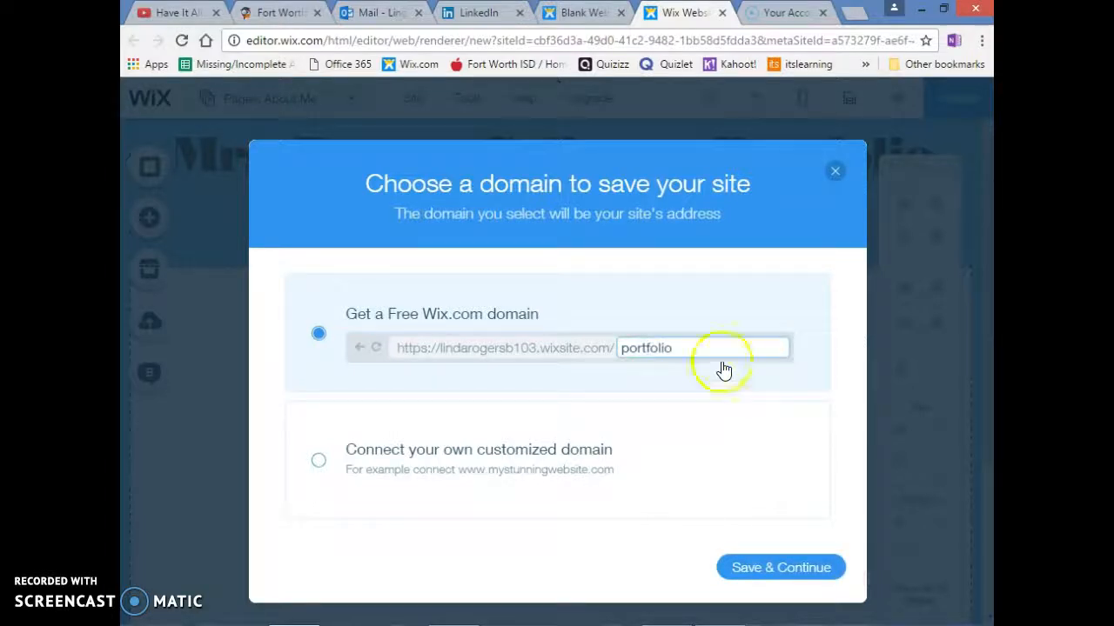
pyautogui.moveTo(457, 350)
pyautogui.click(778, 572)
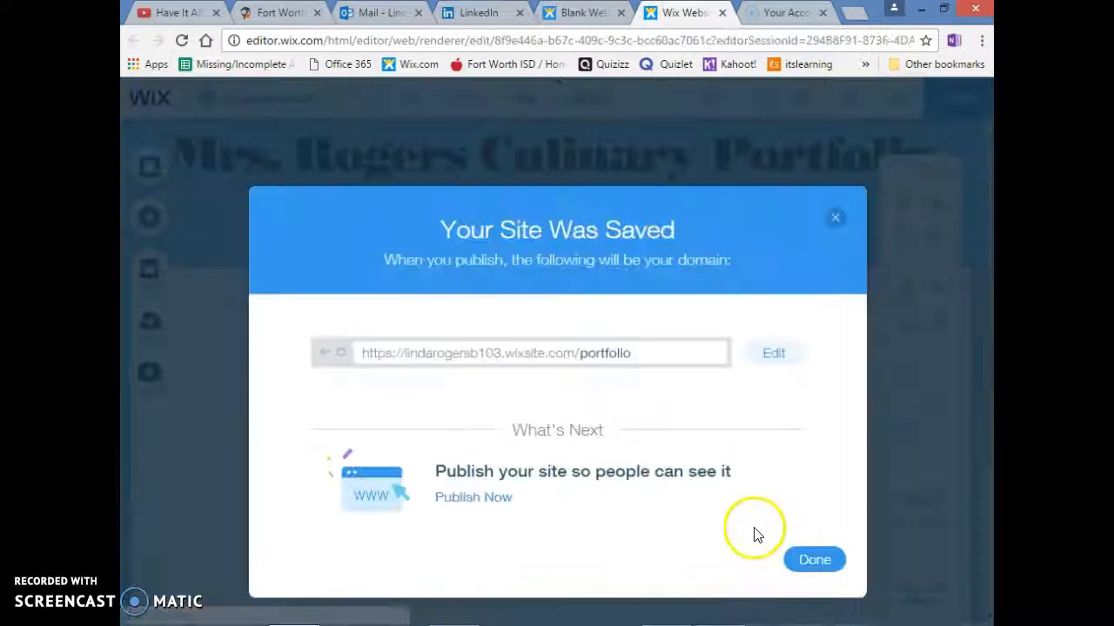
pyautogui.click(807, 562)
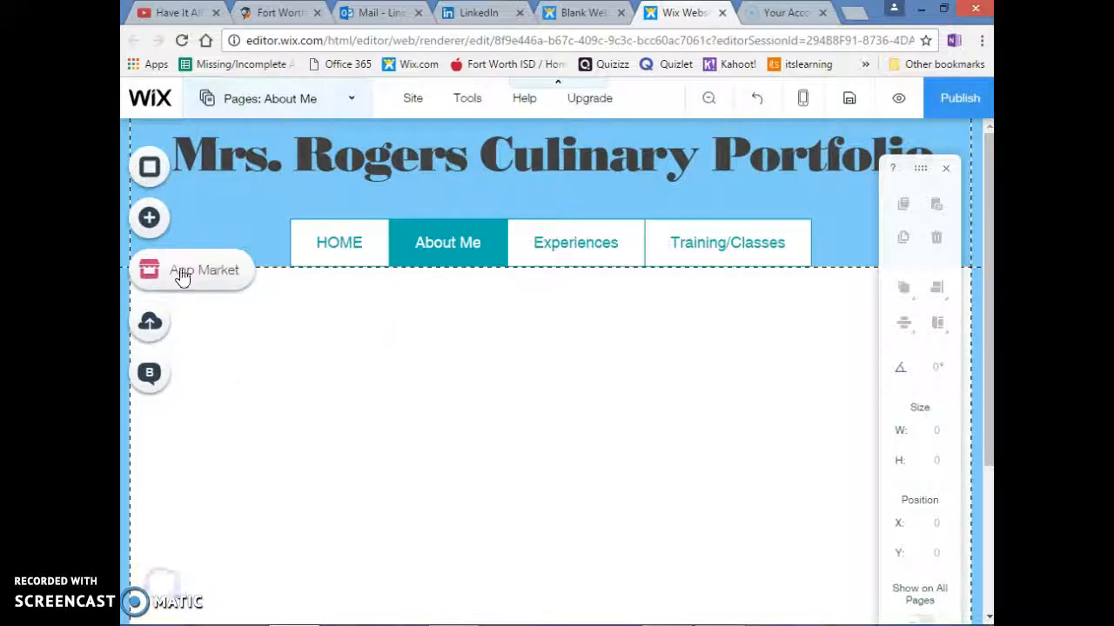
# Add a Large Heading text to the About Me page and center it below the menu at about X 338, Y 196
pyautogui.click(154, 220)
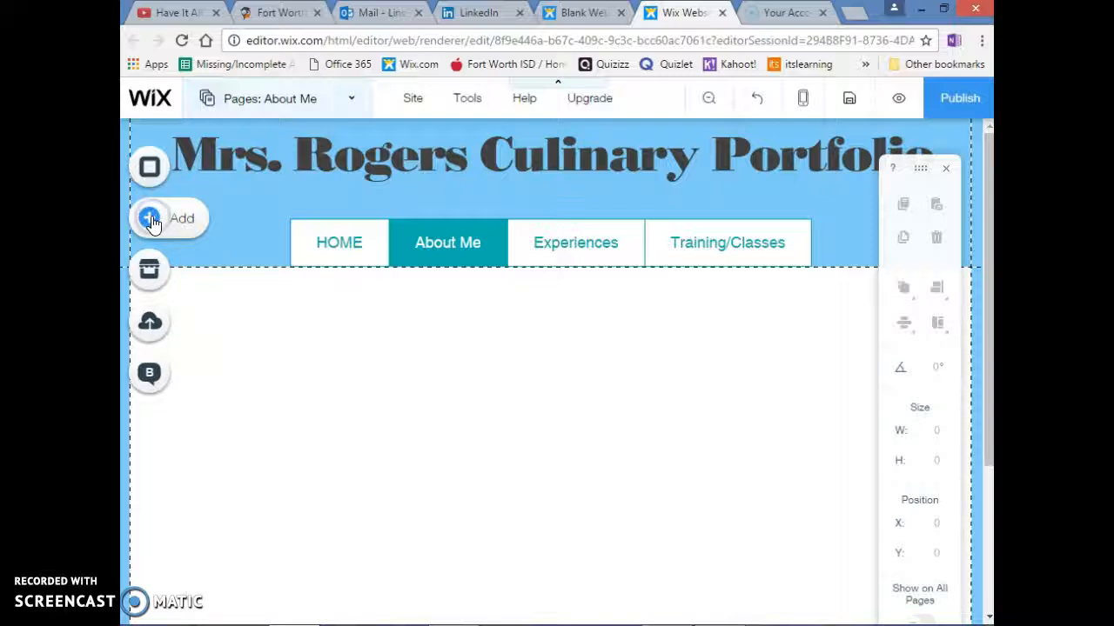
pyautogui.click(153, 223)
pyautogui.click(211, 174)
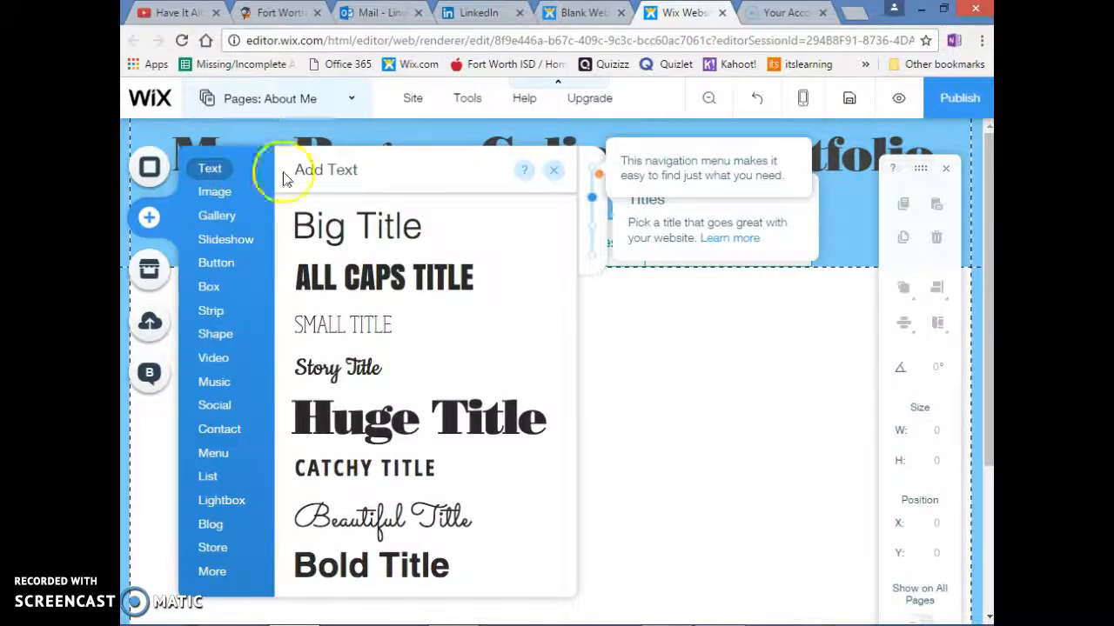
pyautogui.scroll(4, 365, 282)
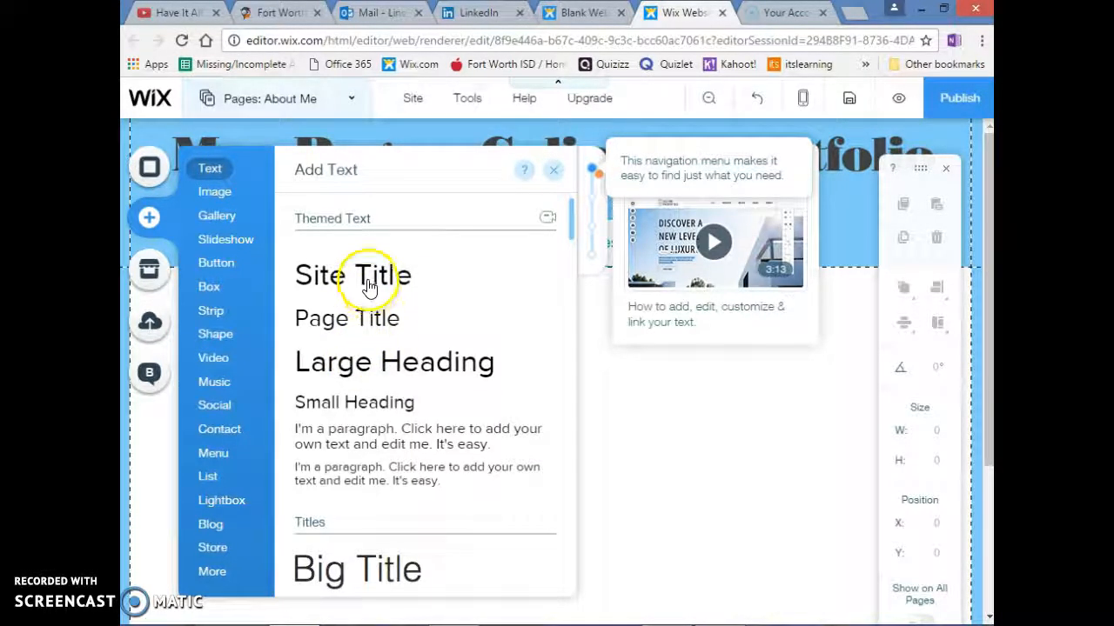
pyautogui.click(360, 360)
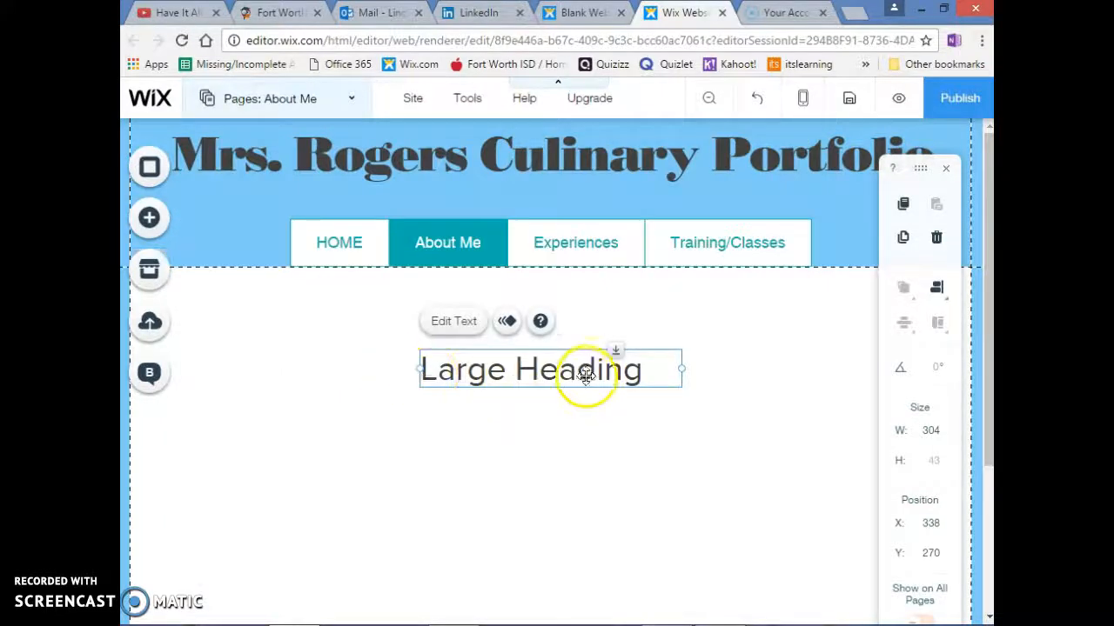
pyautogui.moveTo(552, 374); pyautogui.dragTo(549, 306)
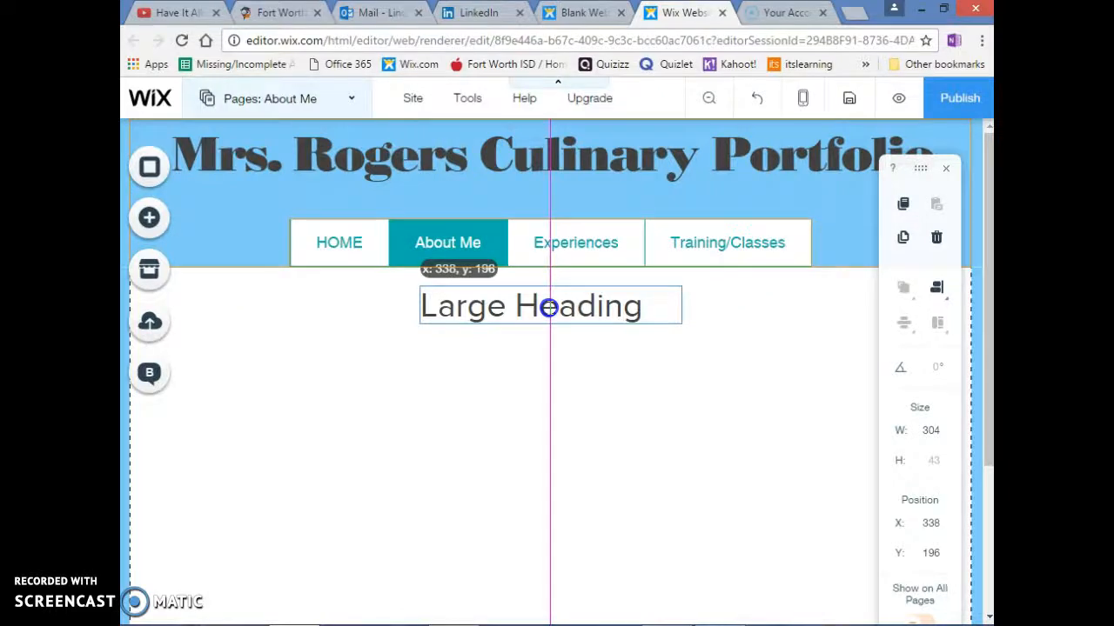
pyautogui.moveTo(549, 307); pyautogui.dragTo(549, 307)
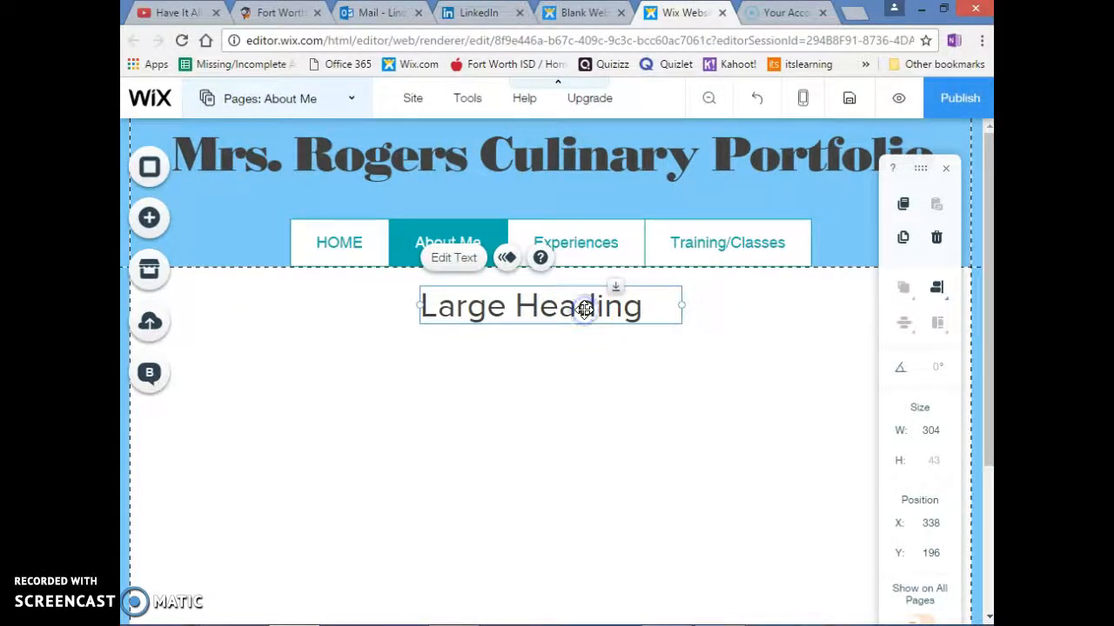
# Replace the placeholder heading text with "About Me" and center-align it in its box
pyautogui.doubleClick(586, 310)
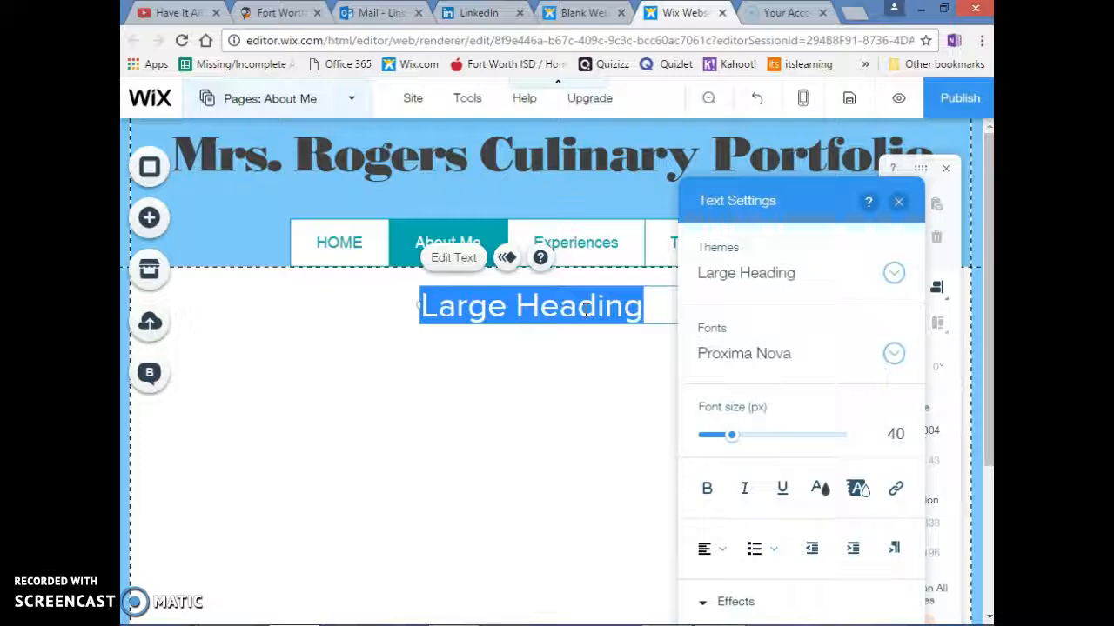
pyautogui.write('About Me')
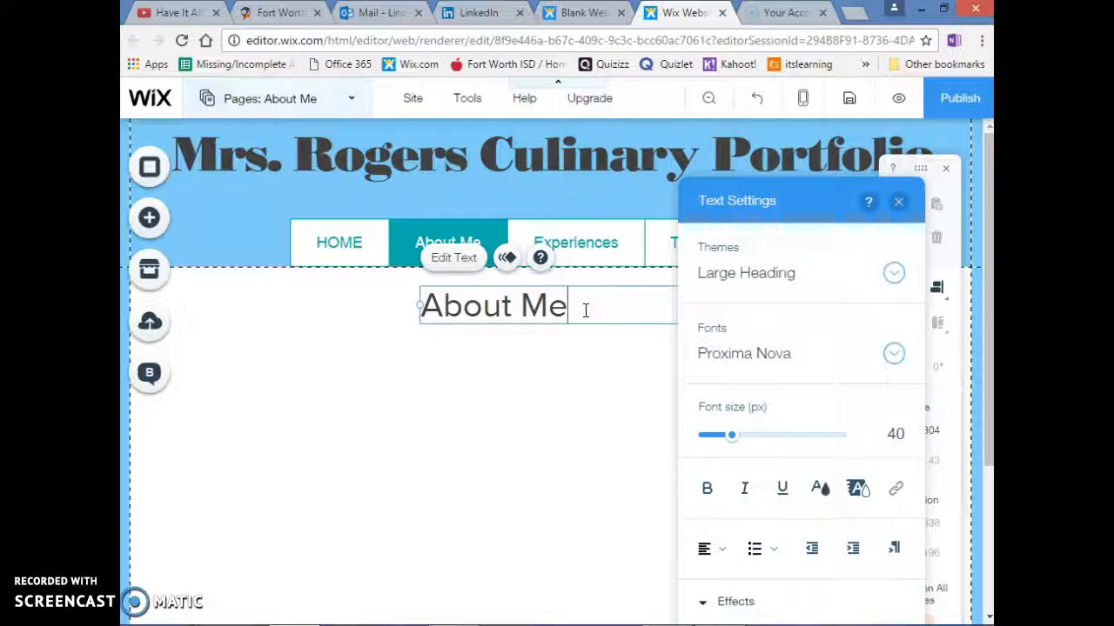
pyautogui.click(724, 557)
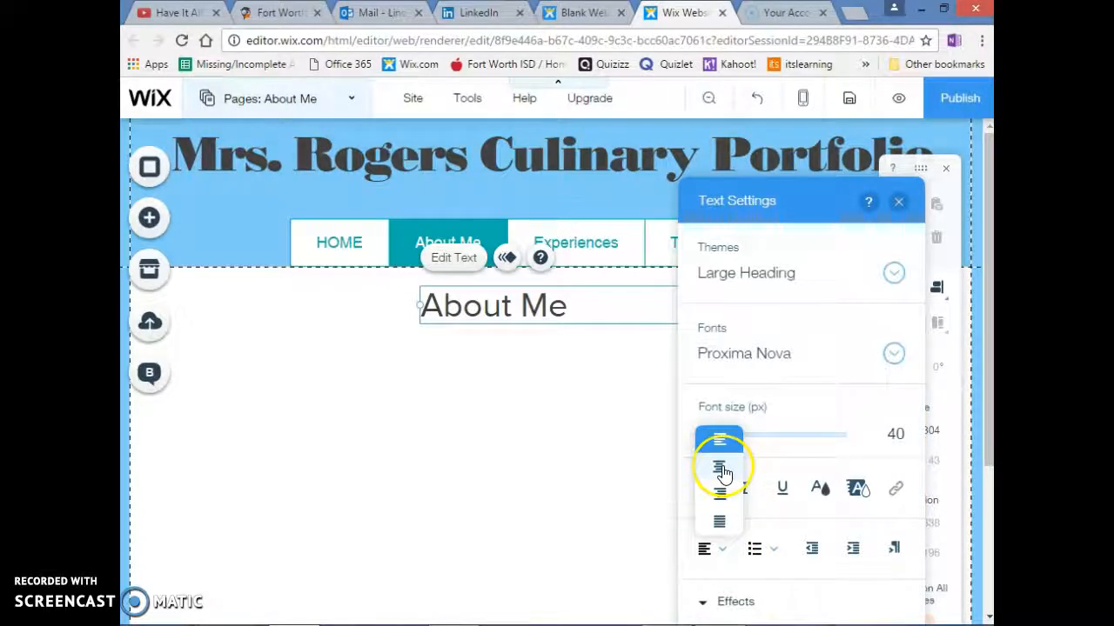
pyautogui.click(723, 468)
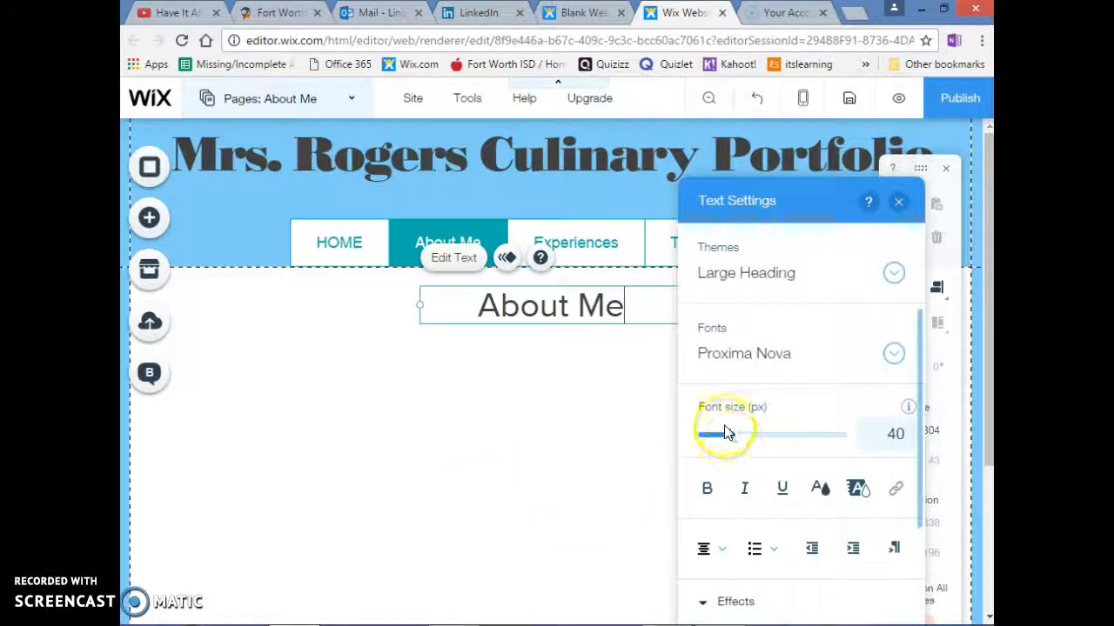
# Set the font size of the whole "About Me" heading to 60 px
pyautogui.moveTo(730, 440); pyautogui.dragTo(751, 441)
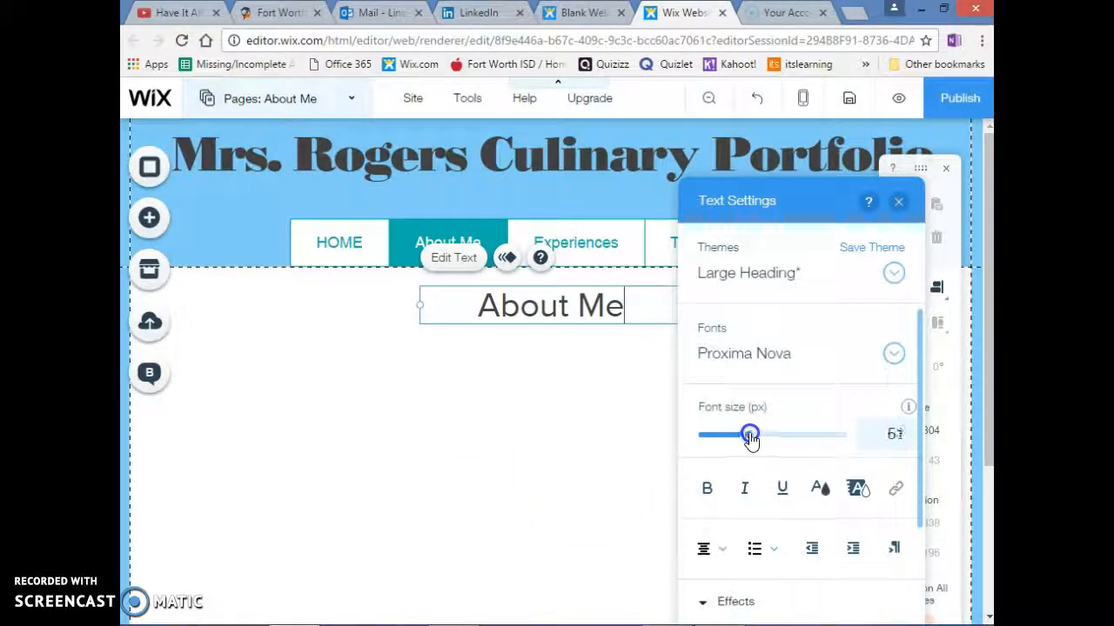
pyautogui.click(591, 392)
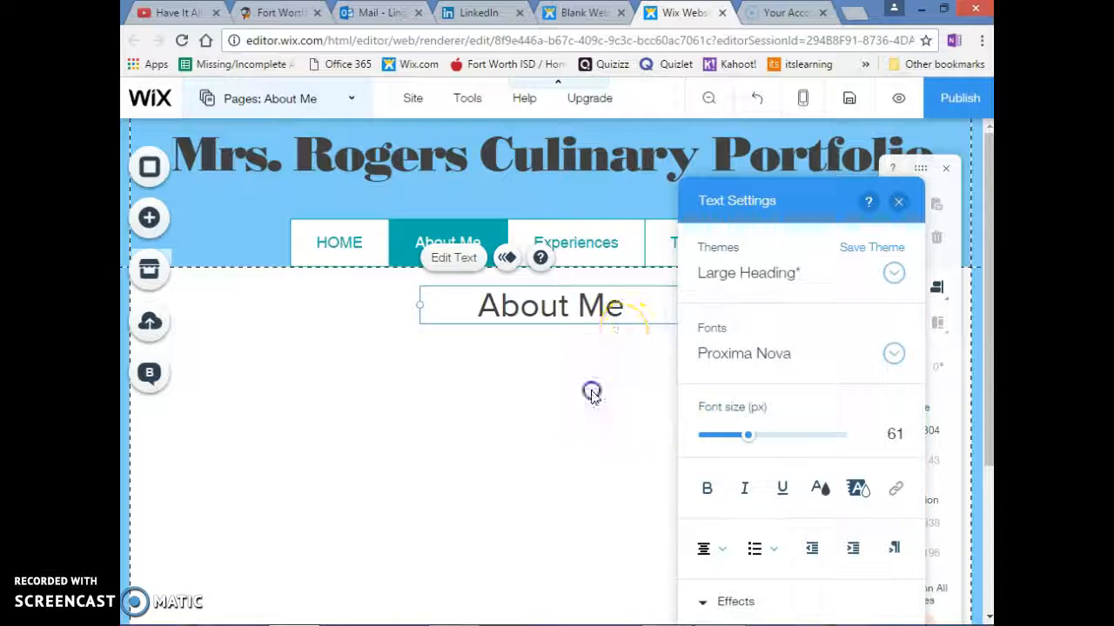
pyautogui.click(505, 308)
pyautogui.doubleClick(506, 308)
pyautogui.moveTo(729, 438); pyautogui.dragTo(749, 444)
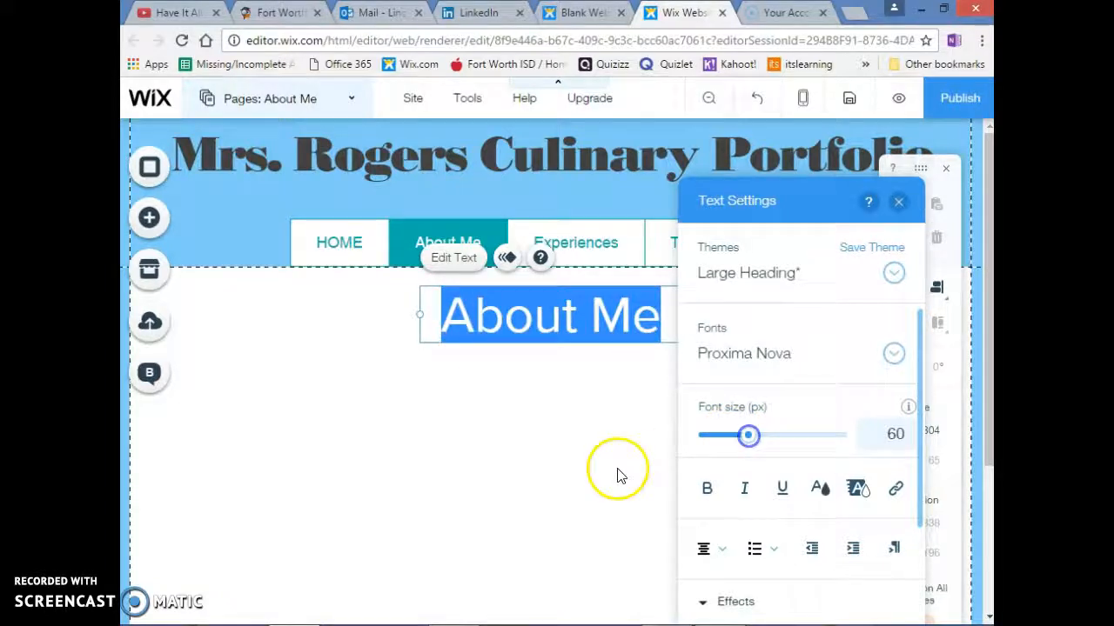
pyautogui.click(539, 472)
pyautogui.click(559, 487)
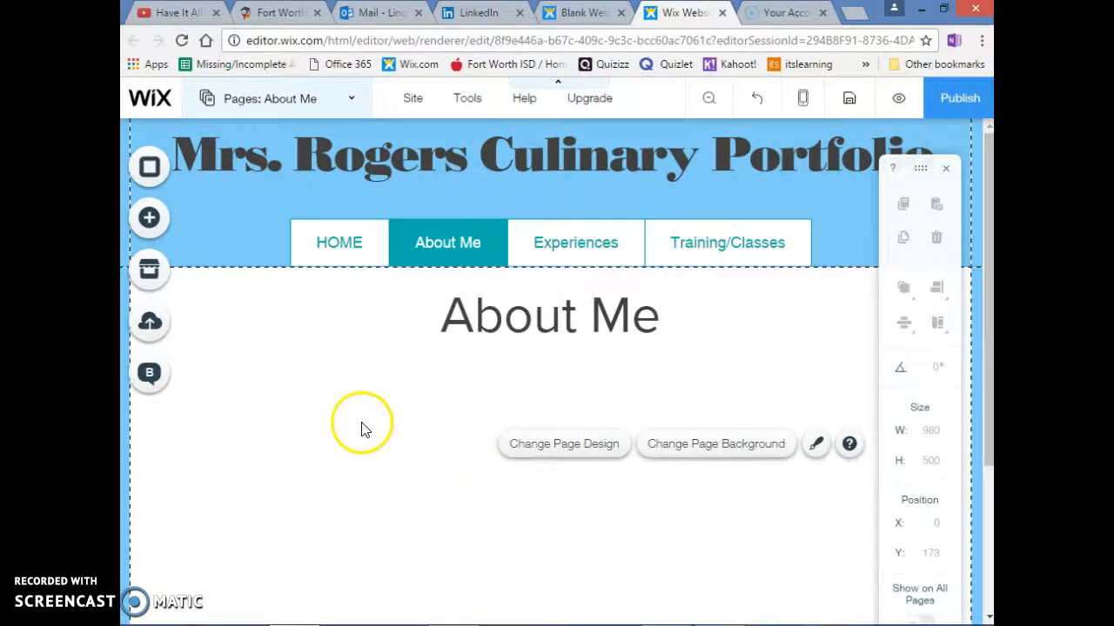
# Search the free Wix images for "chef" and add the Female Chef picture to the About Me page
pyautogui.click(148, 218)
pyautogui.click(206, 196)
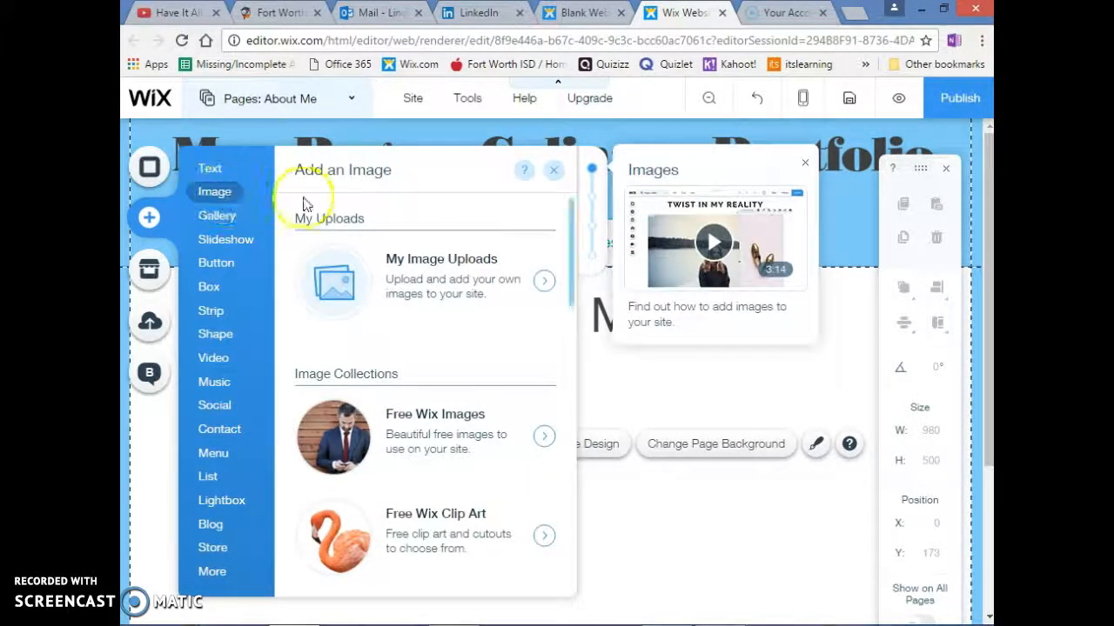
pyautogui.click(333, 438)
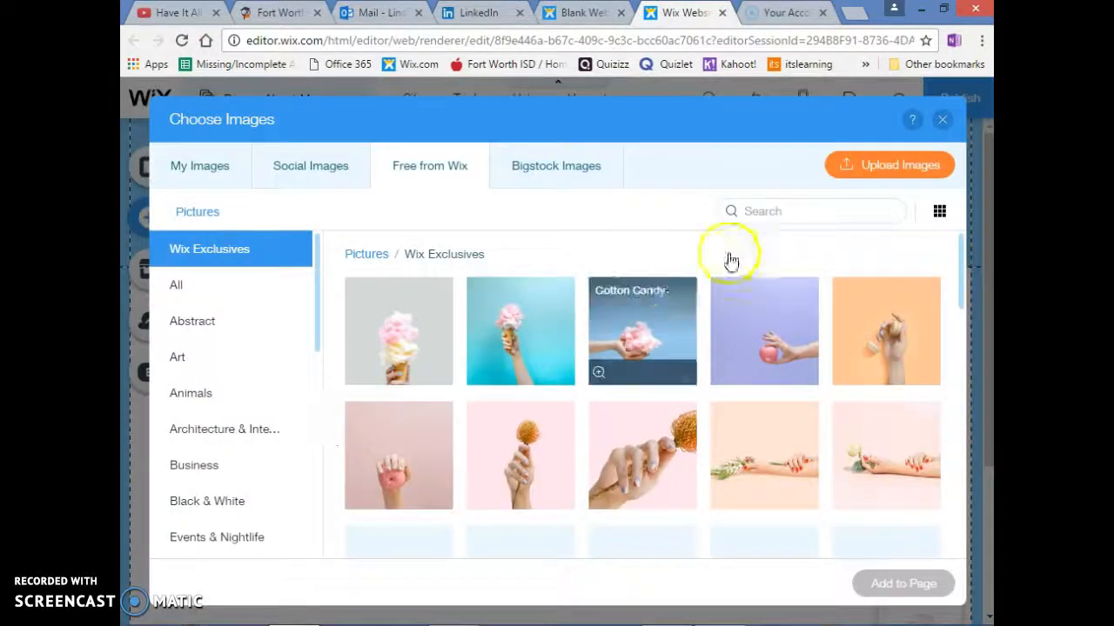
pyautogui.click(770, 204)
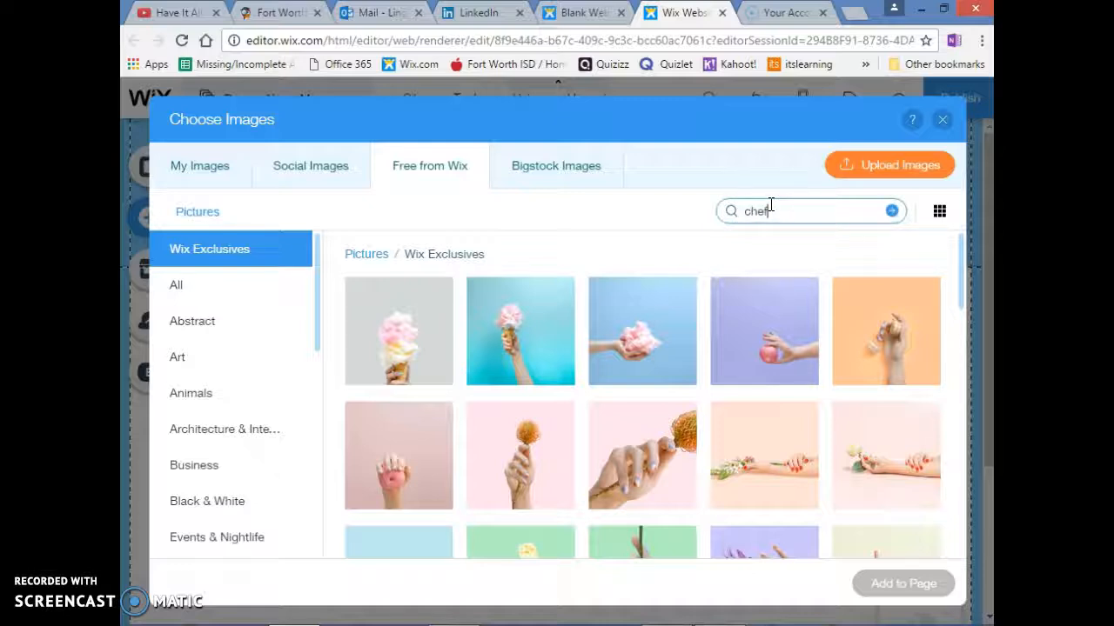
pyautogui.press('Return')
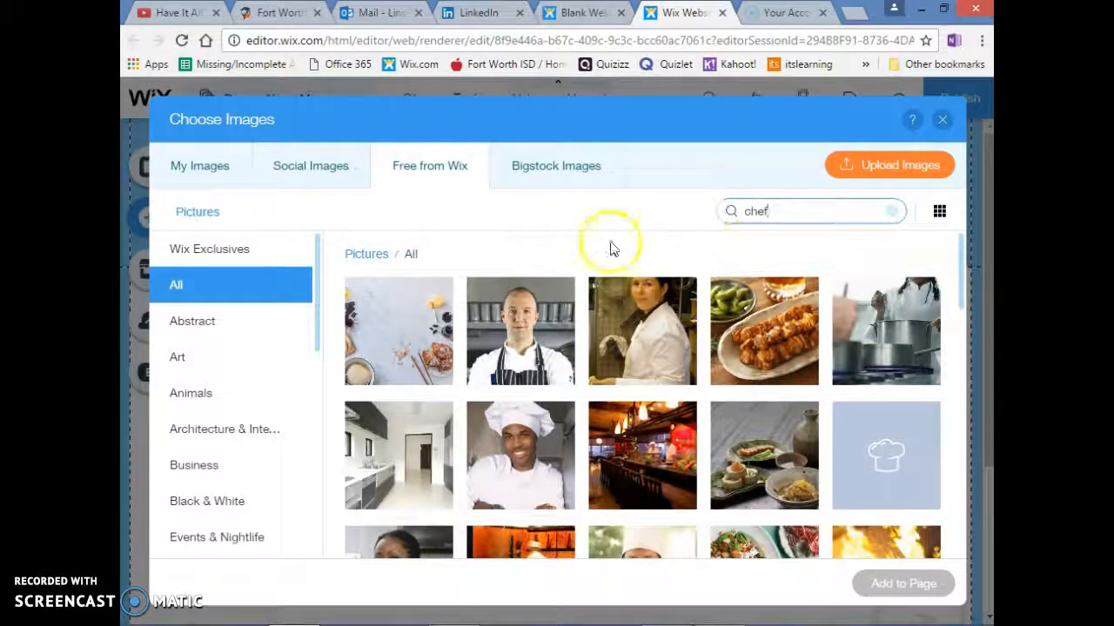
pyautogui.scroll(-2, 516, 411)
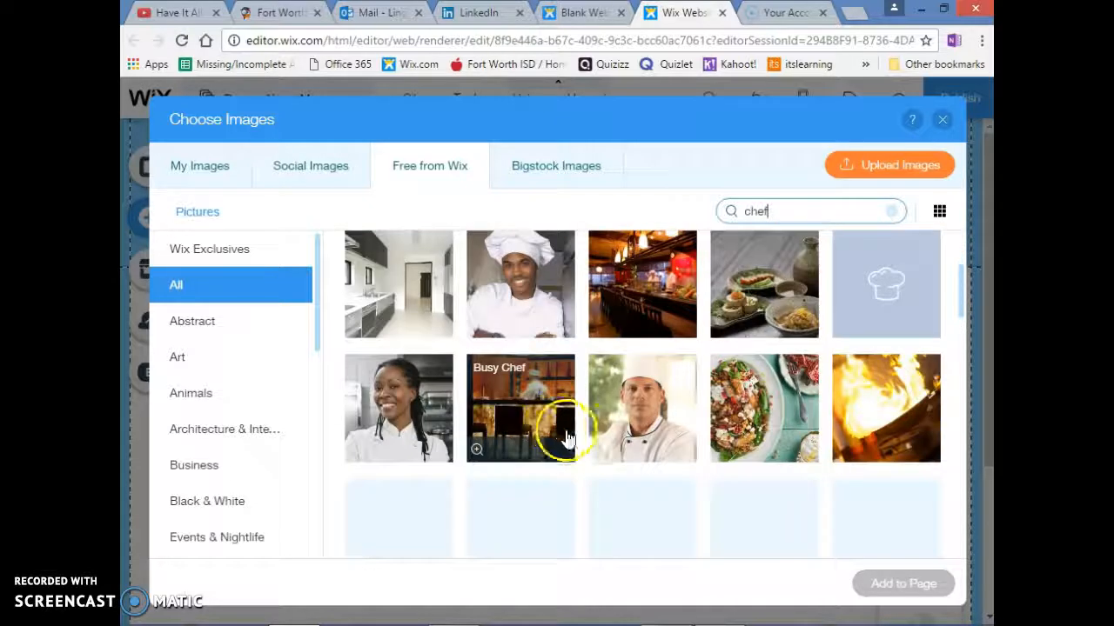
pyautogui.click(383, 414)
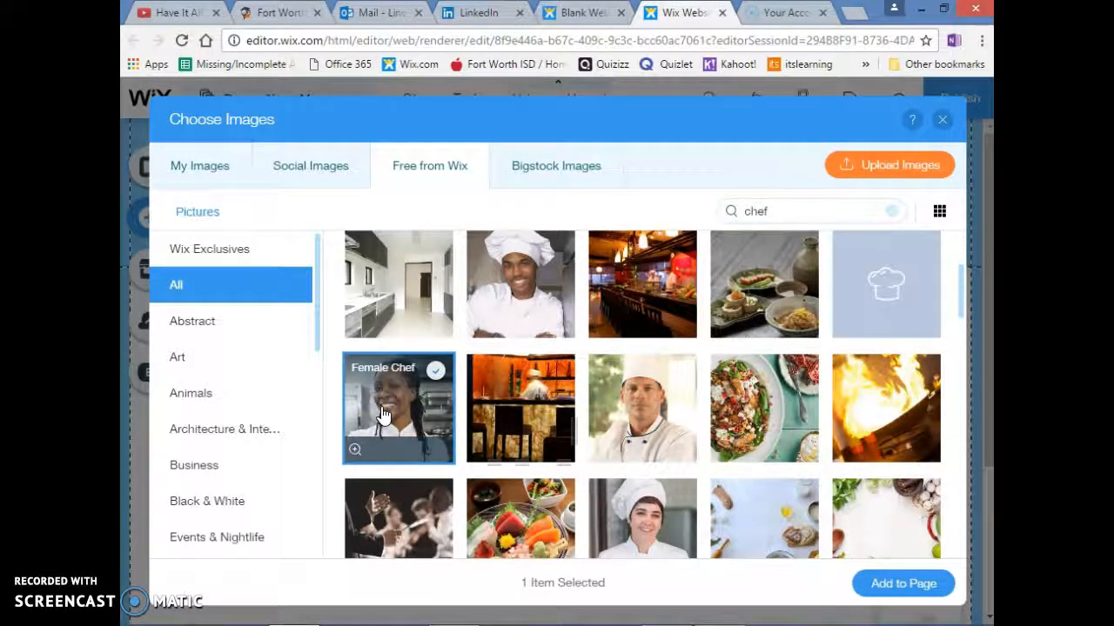
pyautogui.doubleClick(383, 414)
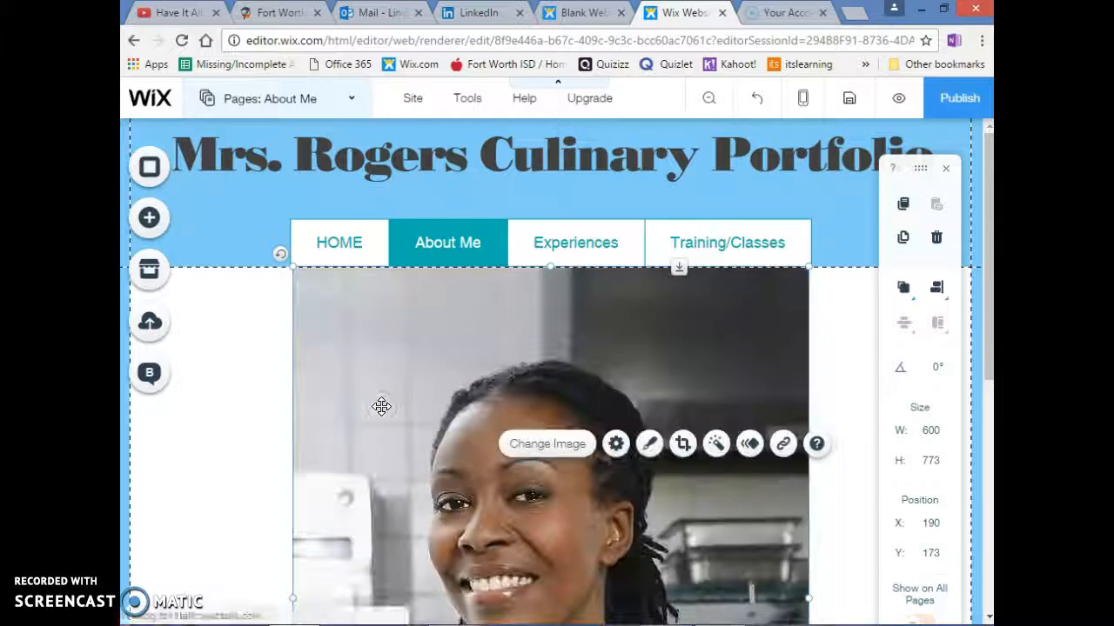
# Shrink the chef picture to about 246 by 317 and move it below the menu to about X 92, Y 255
pyautogui.scroll(-5, 498, 539)
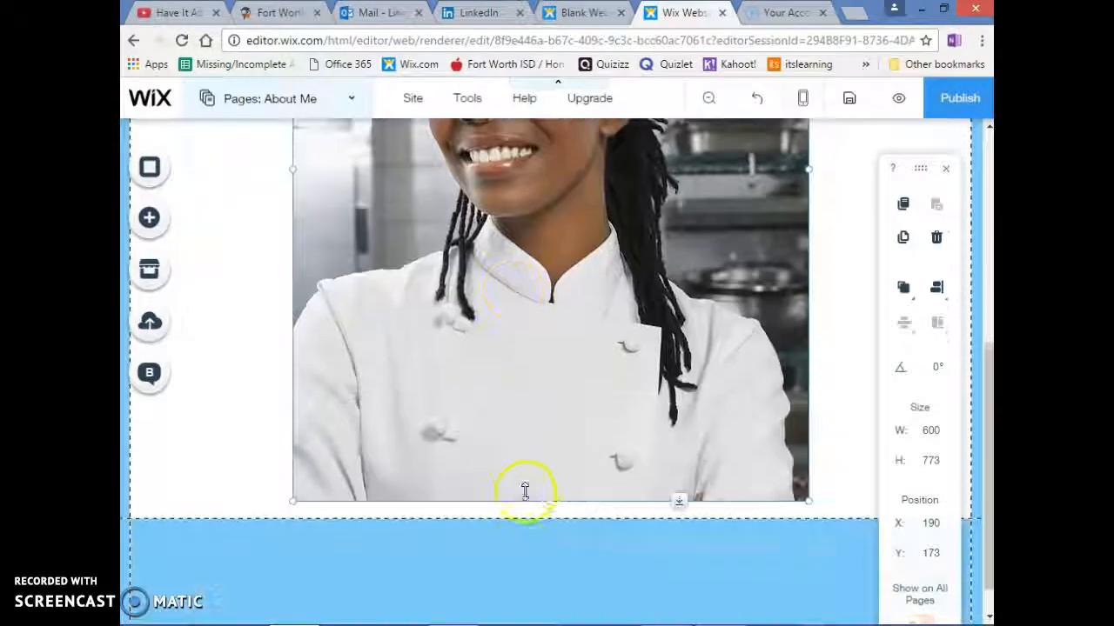
pyautogui.moveTo(802, 498); pyautogui.dragTo(505, 320)
pyautogui.scroll(3, 445, 375)
pyautogui.moveTo(444, 375); pyautogui.dragTo(357, 469)
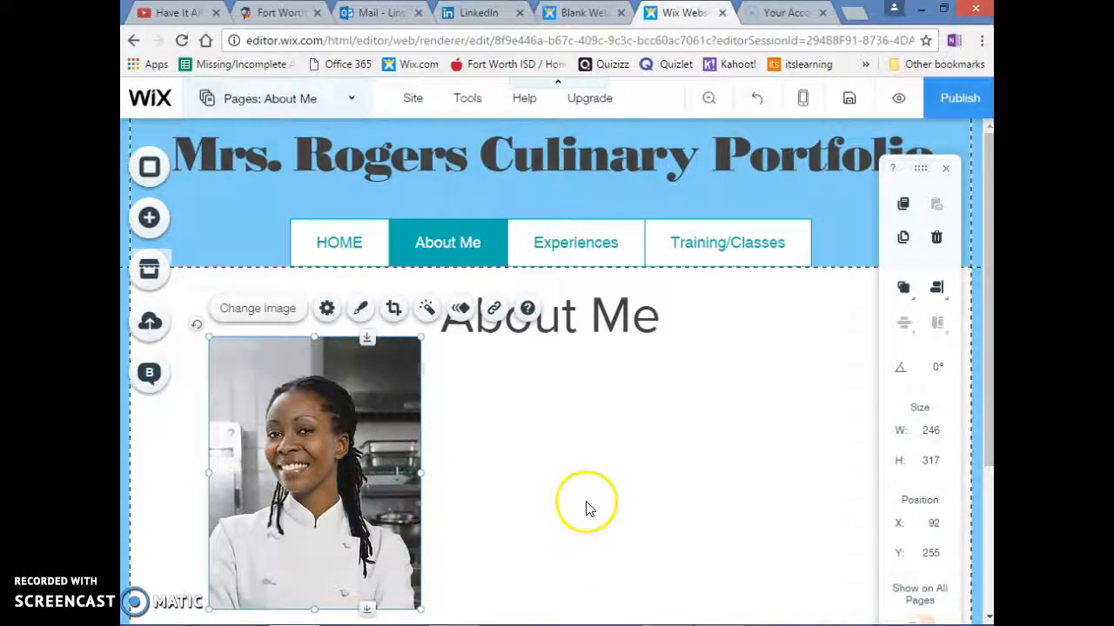
# Add a themed paragraph text beside the chef picture at about X 410, Y 321 and widen it to about 443
pyautogui.click(146, 219)
pyautogui.click(209, 169)
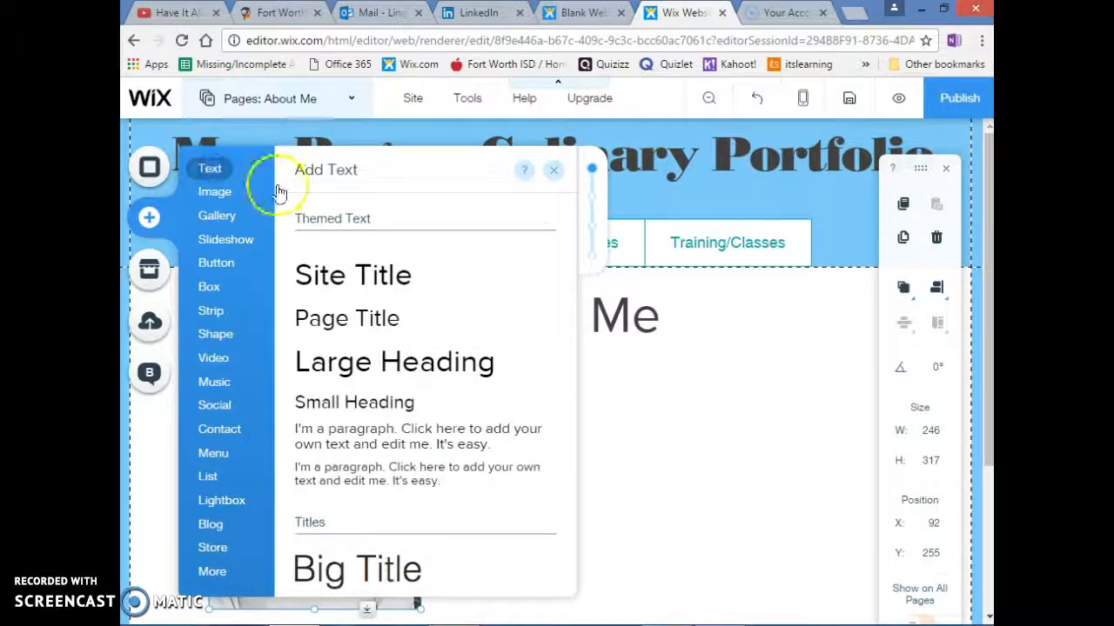
pyautogui.click(331, 433)
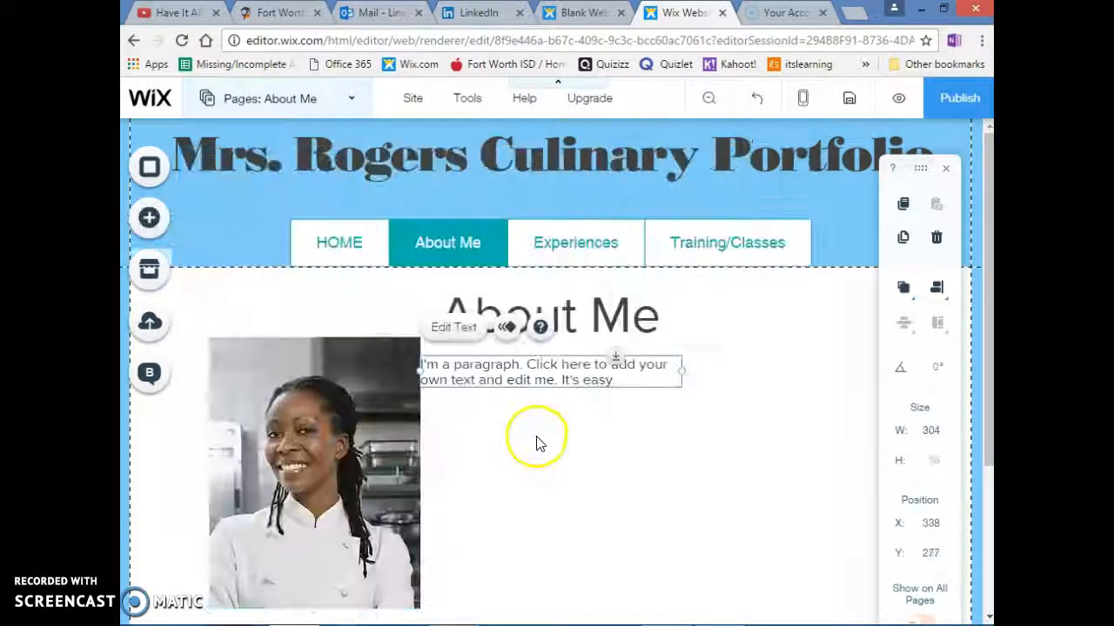
pyautogui.moveTo(540, 384); pyautogui.dragTo(593, 418)
pyautogui.moveTo(743, 409); pyautogui.dragTo(860, 407)
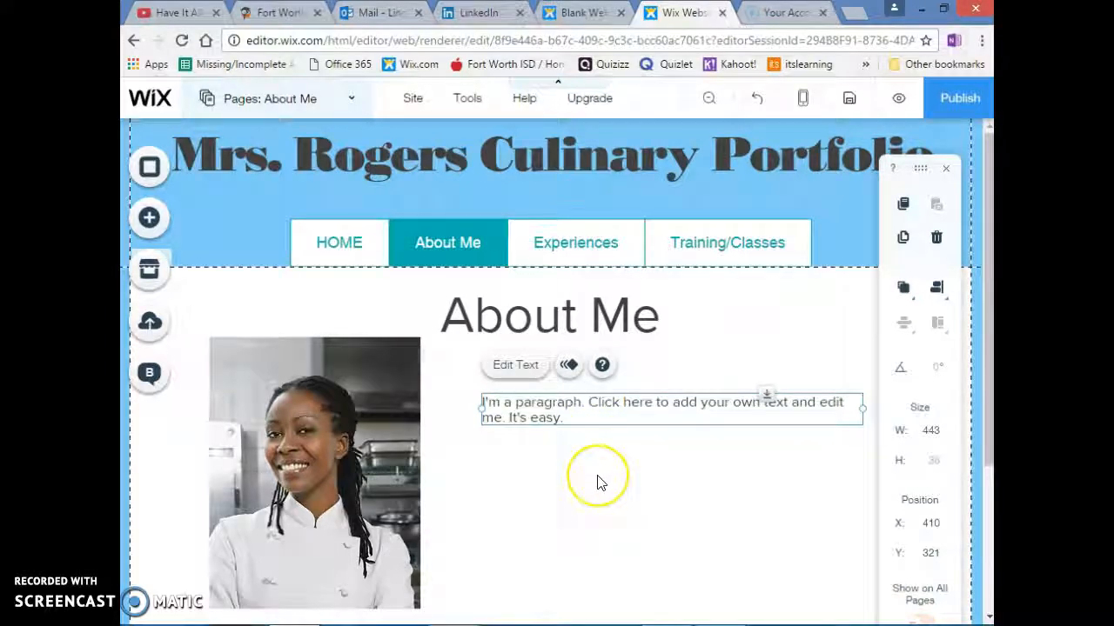
# Add the teal "Join Now" text button and place it below the paragraph at about X 466, Y 521
pyautogui.scroll(-2, 596, 479)
pyautogui.scroll(1, 597, 479)
pyautogui.scroll(1, 221, 269)
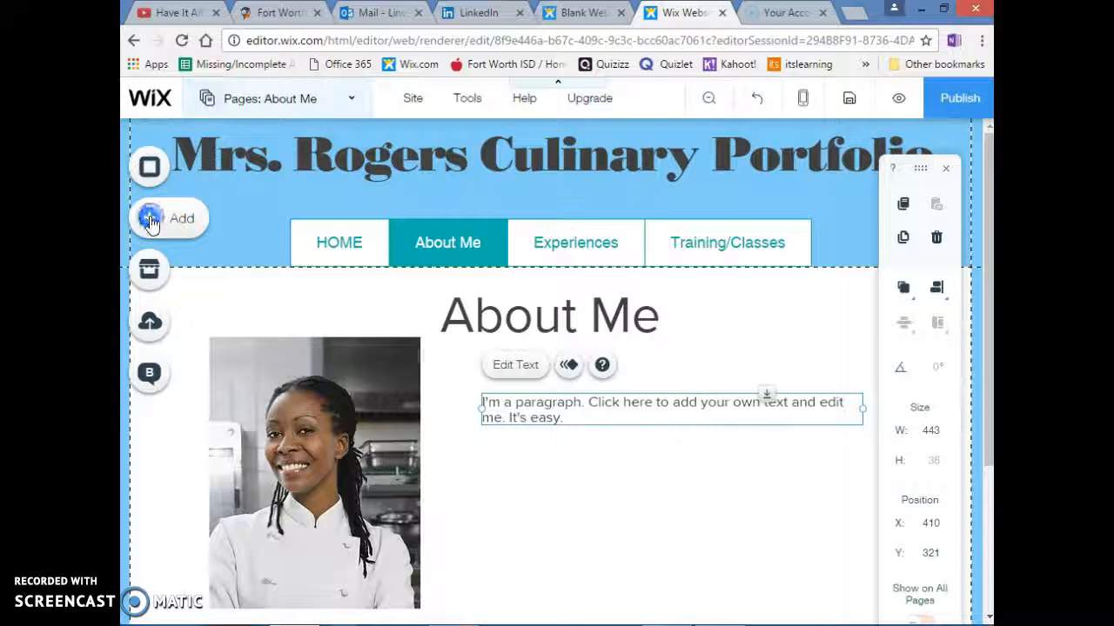
pyautogui.click(149, 220)
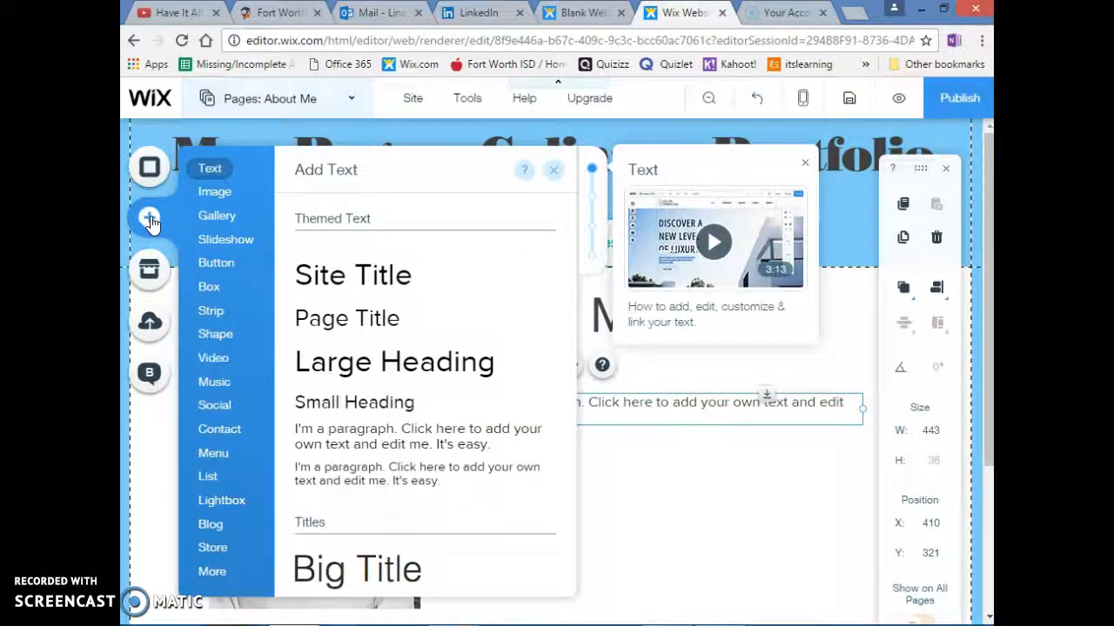
pyautogui.moveTo(216, 272)
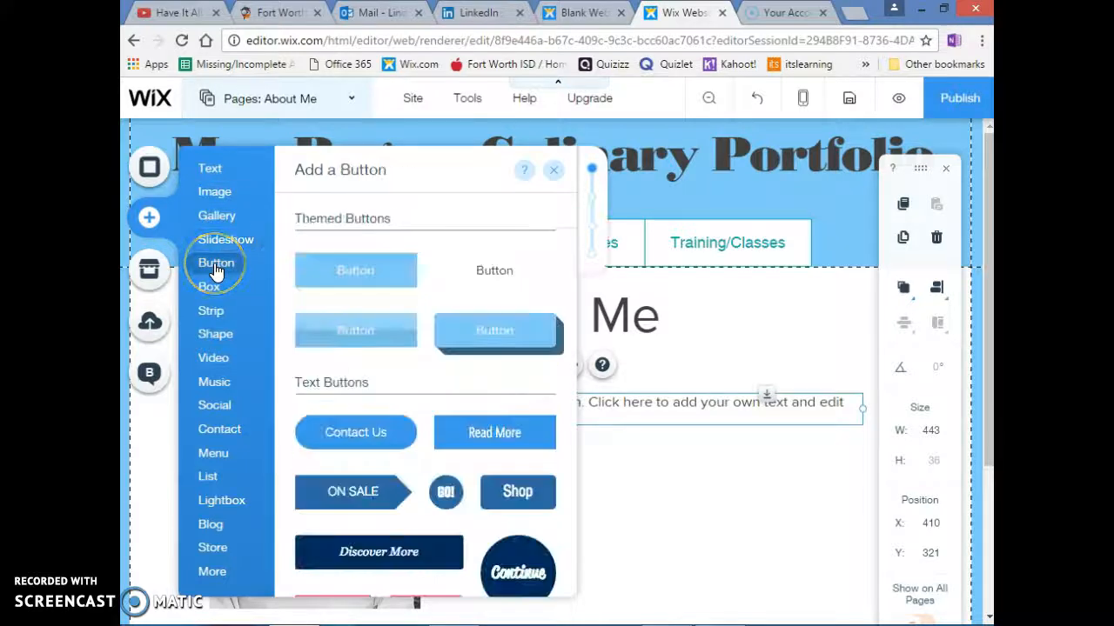
pyautogui.scroll(-5, 370, 305)
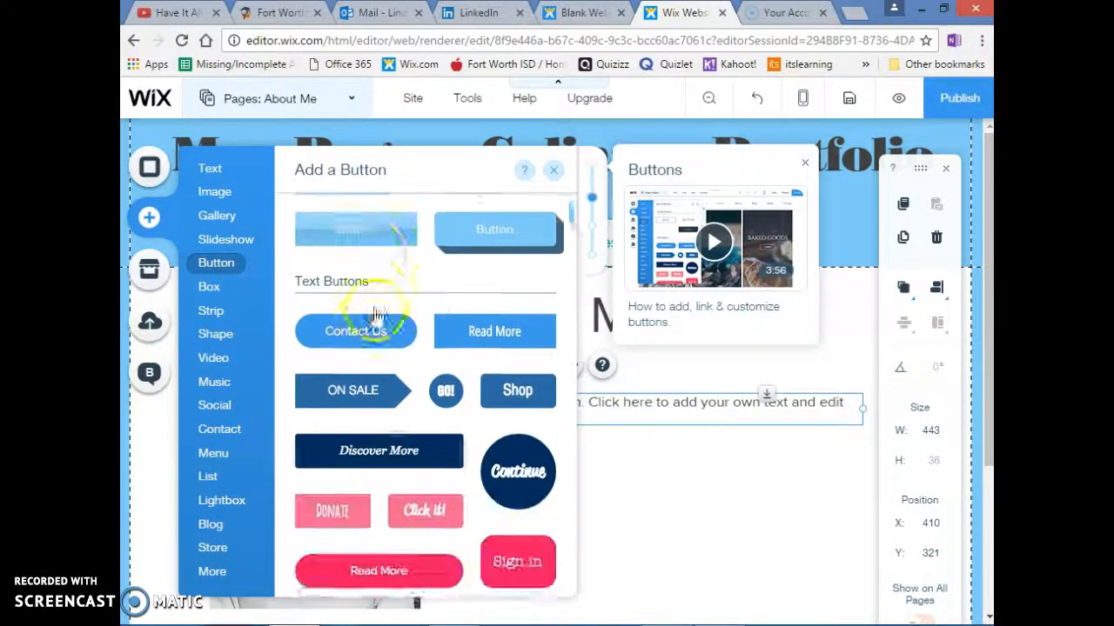
pyautogui.scroll(-3, 383, 383)
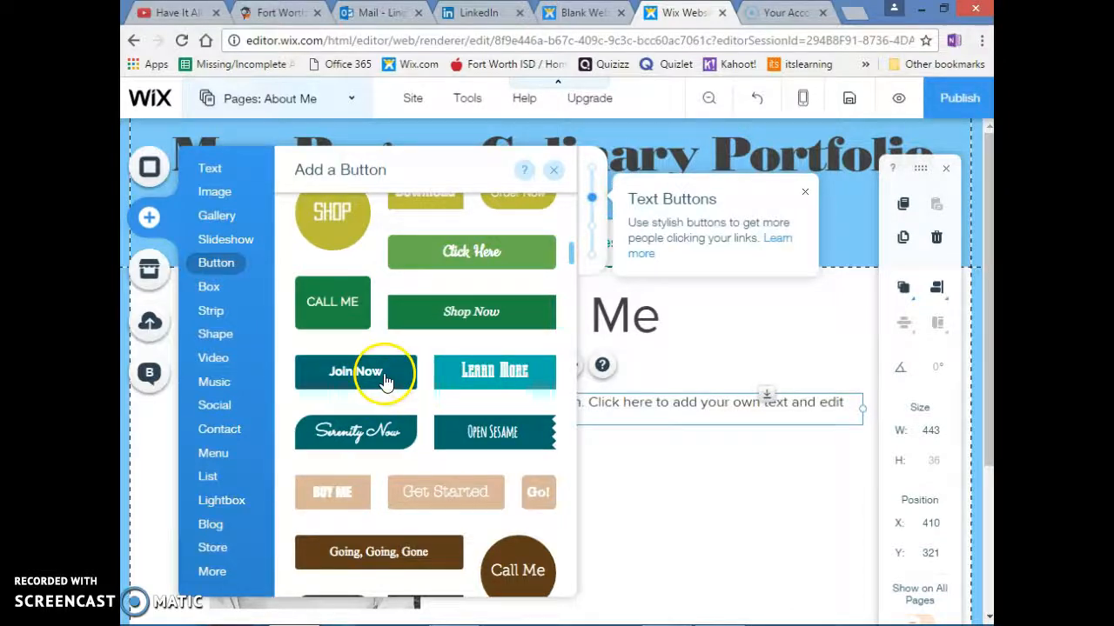
pyautogui.click(376, 373)
pyautogui.moveTo(546, 376); pyautogui.dragTo(587, 588)
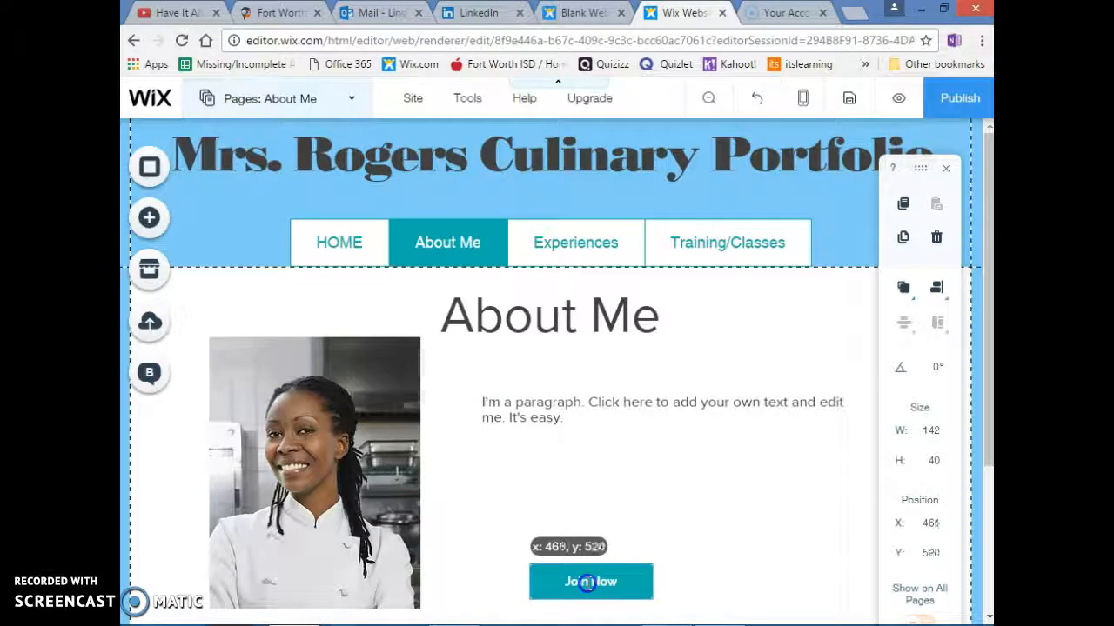
# Change the text of the "Join Now" button to "Resume"
pyautogui.click(576, 541)
pyautogui.click(354, 470)
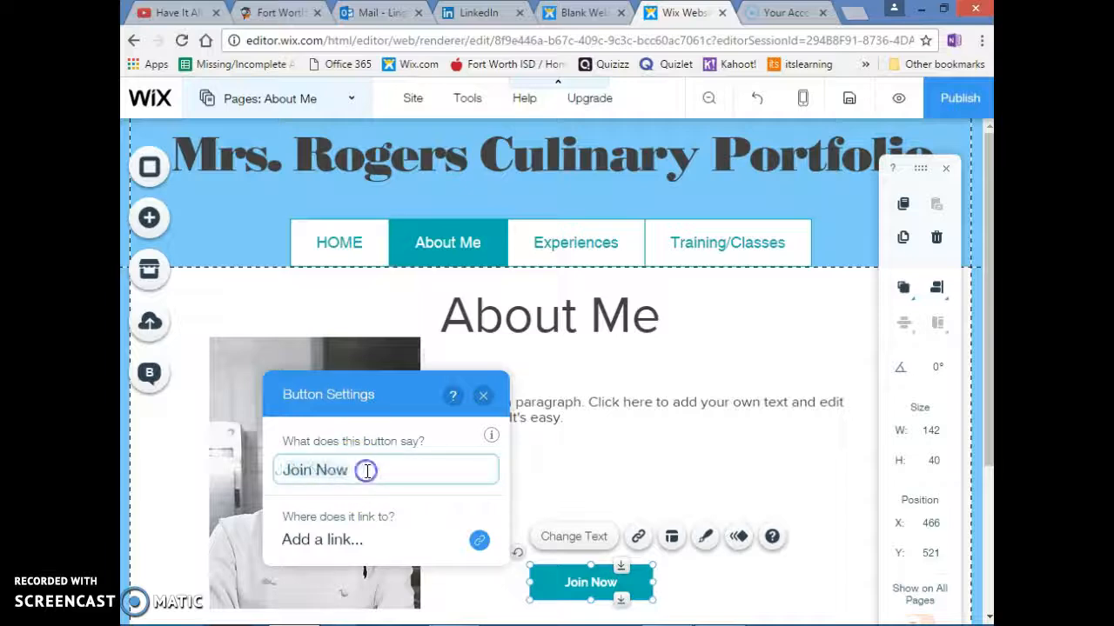
pyautogui.hotkey('ctrl', 'a')
pyautogui.write('R')
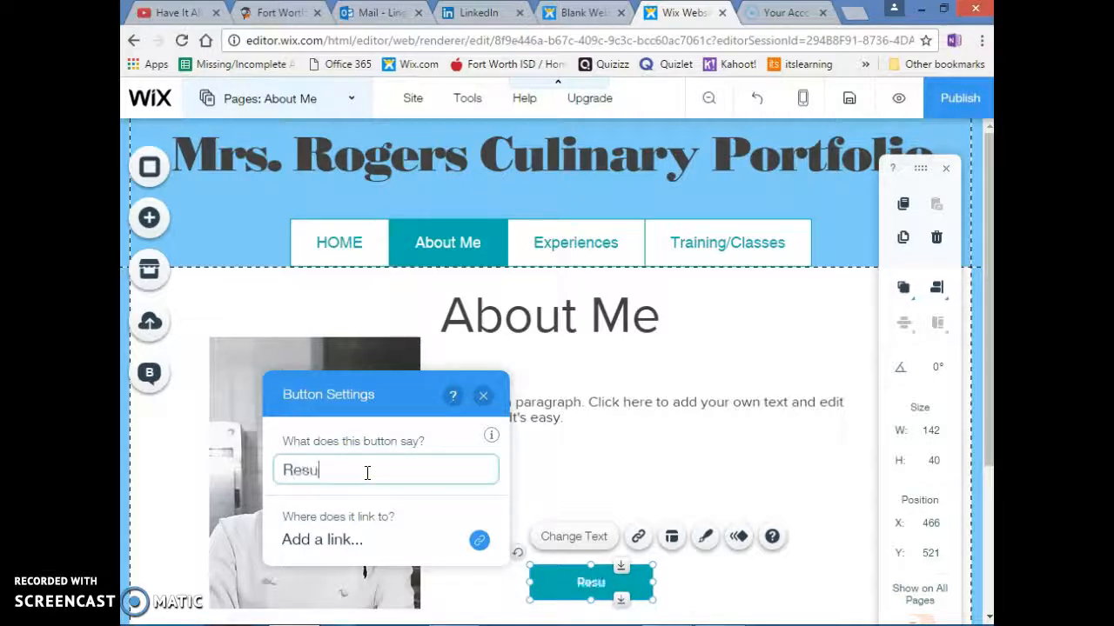
pyautogui.click(400, 459)
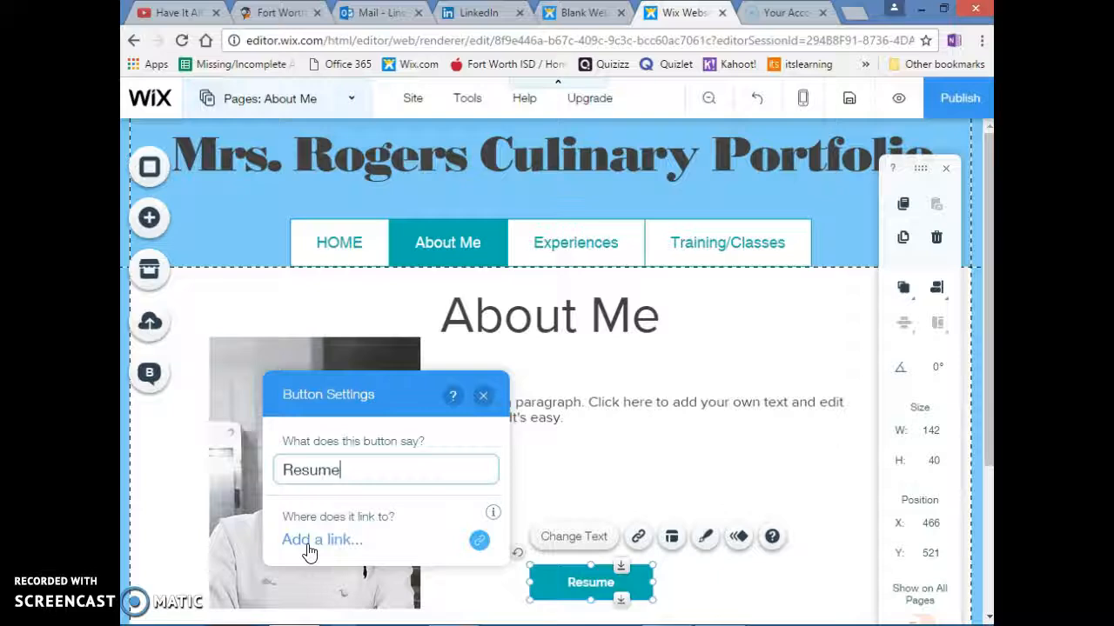
# Set the Resume button's link type to Document and open the file browser for uploading a document
pyautogui.click(479, 541)
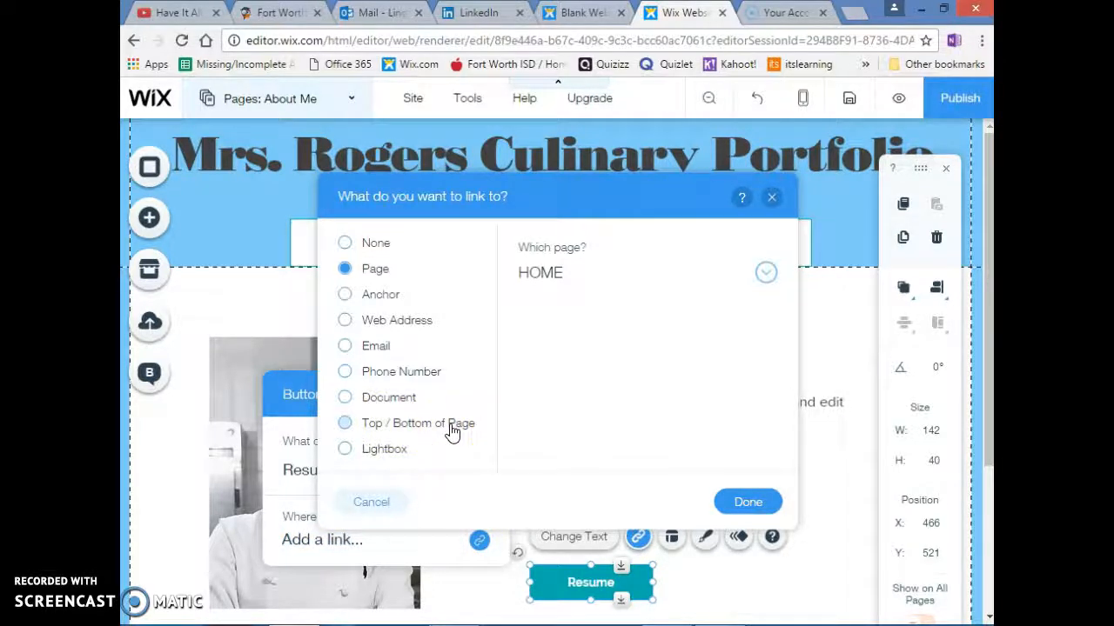
pyautogui.click(377, 400)
pyautogui.click(481, 546)
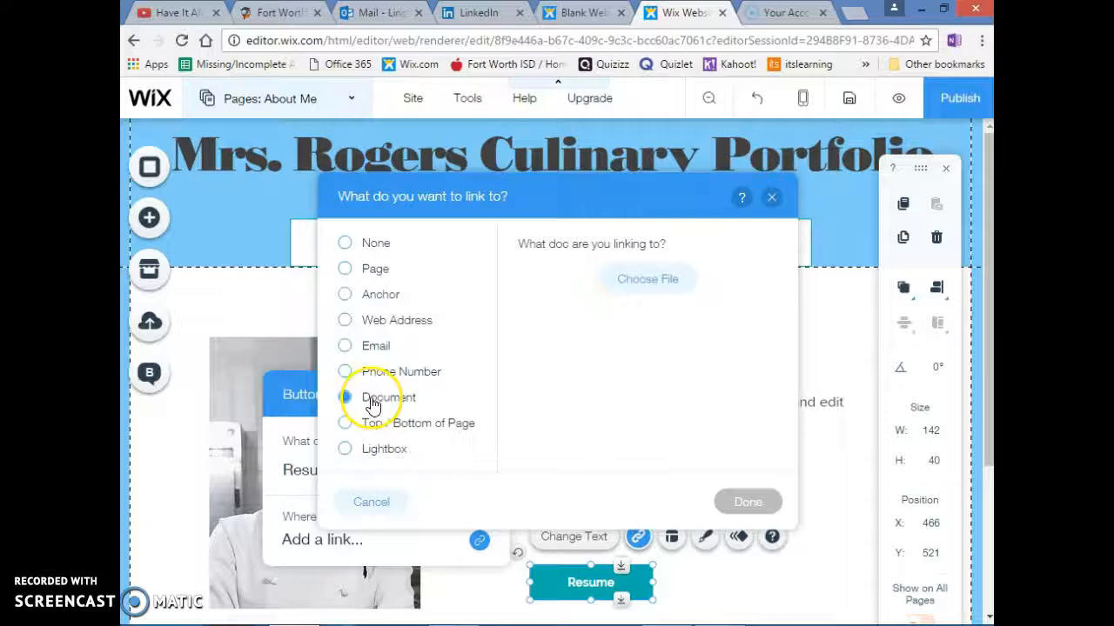
pyautogui.click(697, 288)
pyautogui.click(659, 279)
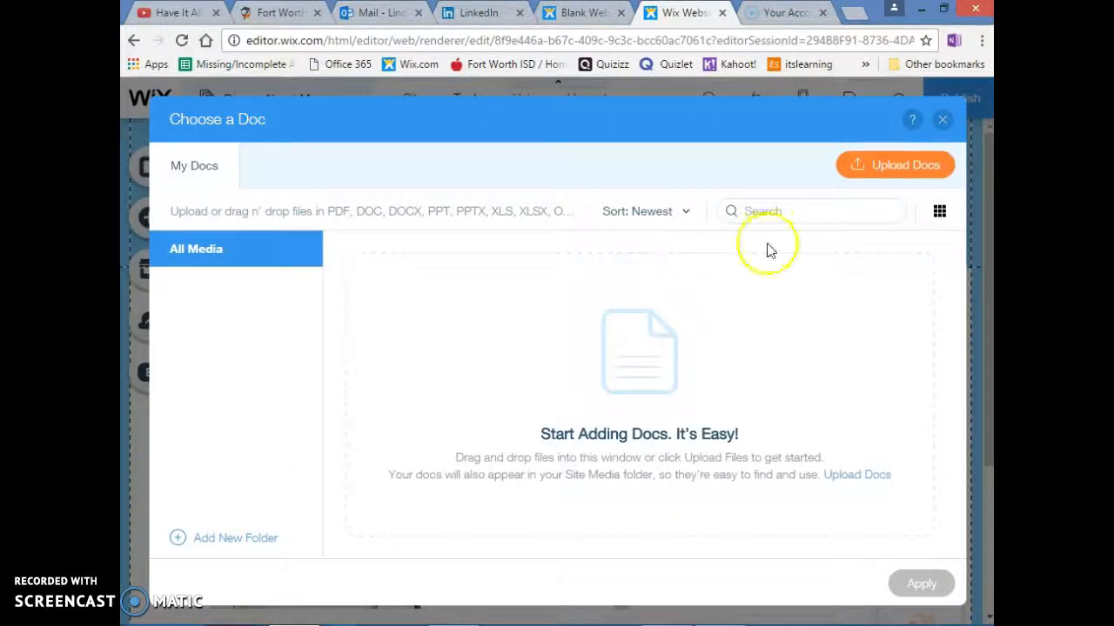
pyautogui.click(910, 164)
pyautogui.click(895, 165)
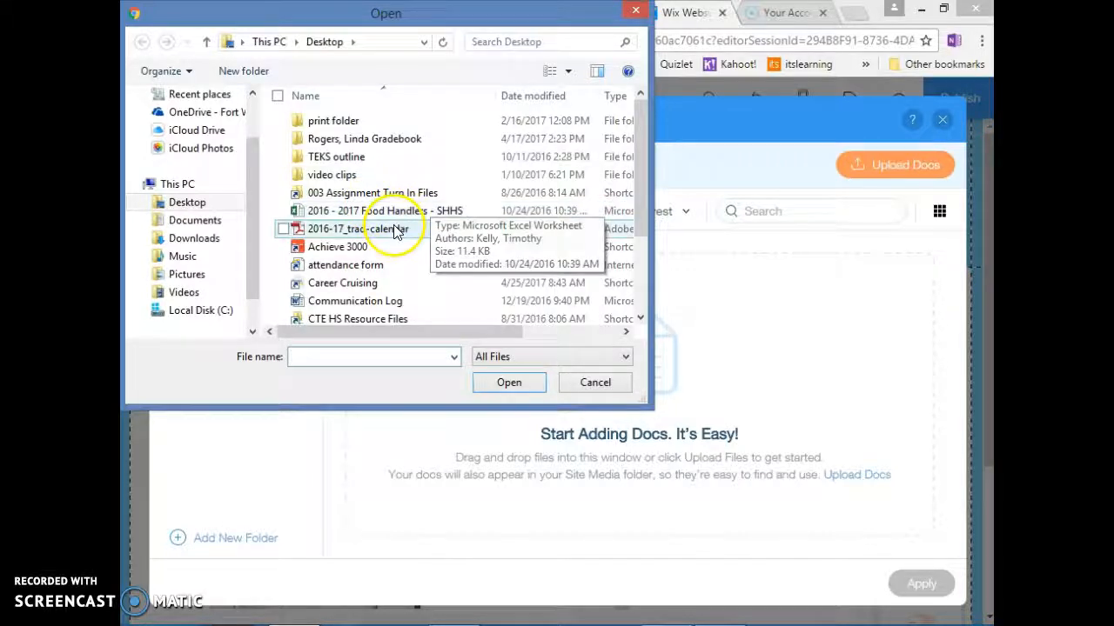
# Upload the PDF "example resume" from the "Resume -portfolio" folder in OneDrive
pyautogui.moveTo(649, 168)
pyautogui.mouseDown()
pyautogui.moveTo(647, 261)
pyautogui.moveTo(649, 165)
pyautogui.mouseUp()
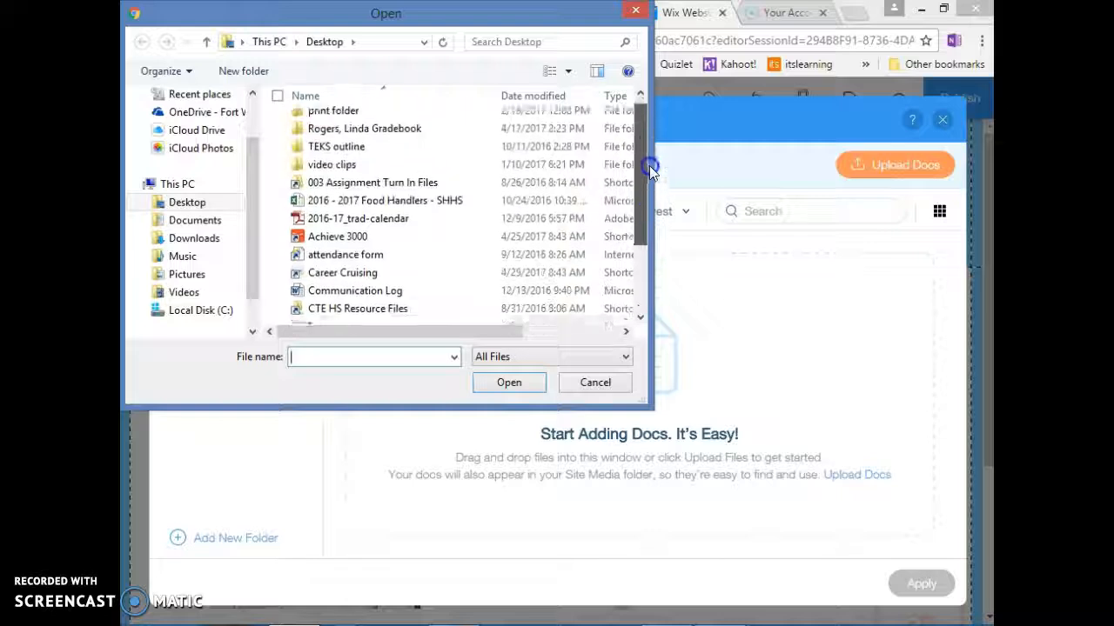
pyautogui.click(214, 114)
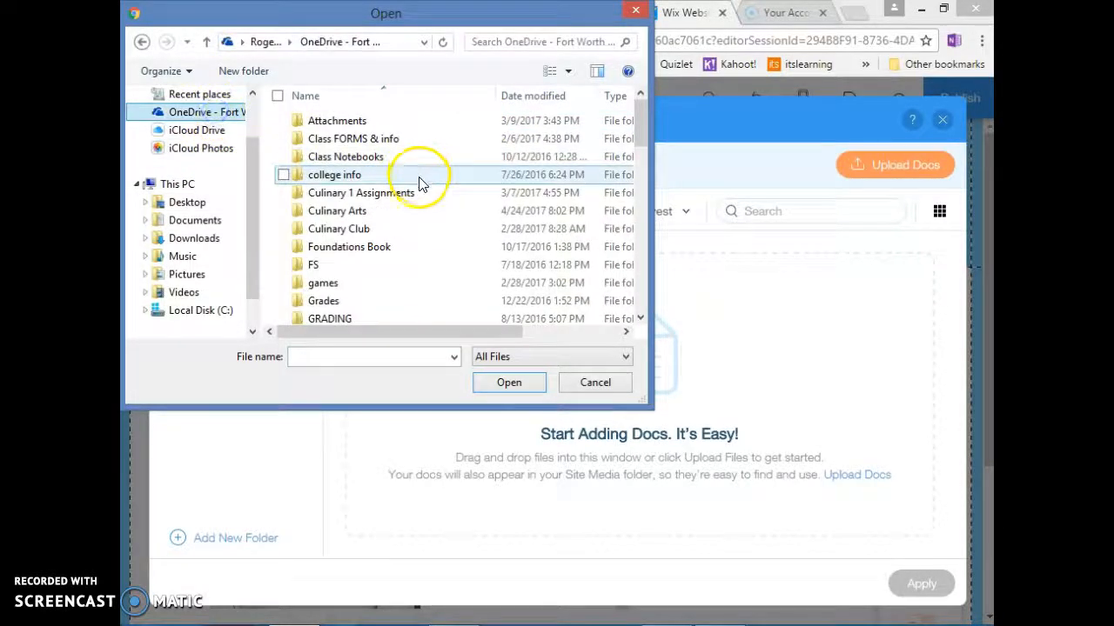
pyautogui.moveTo(640, 140); pyautogui.dragTo(643, 261)
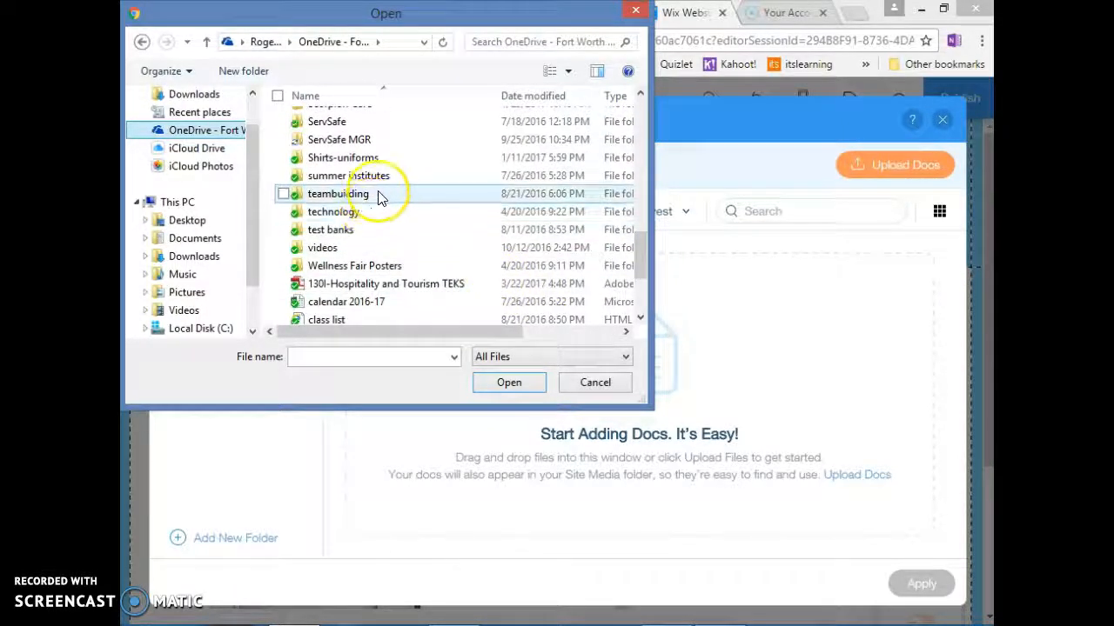
pyautogui.moveTo(642, 249); pyautogui.dragTo(641, 214)
pyautogui.doubleClick(318, 180)
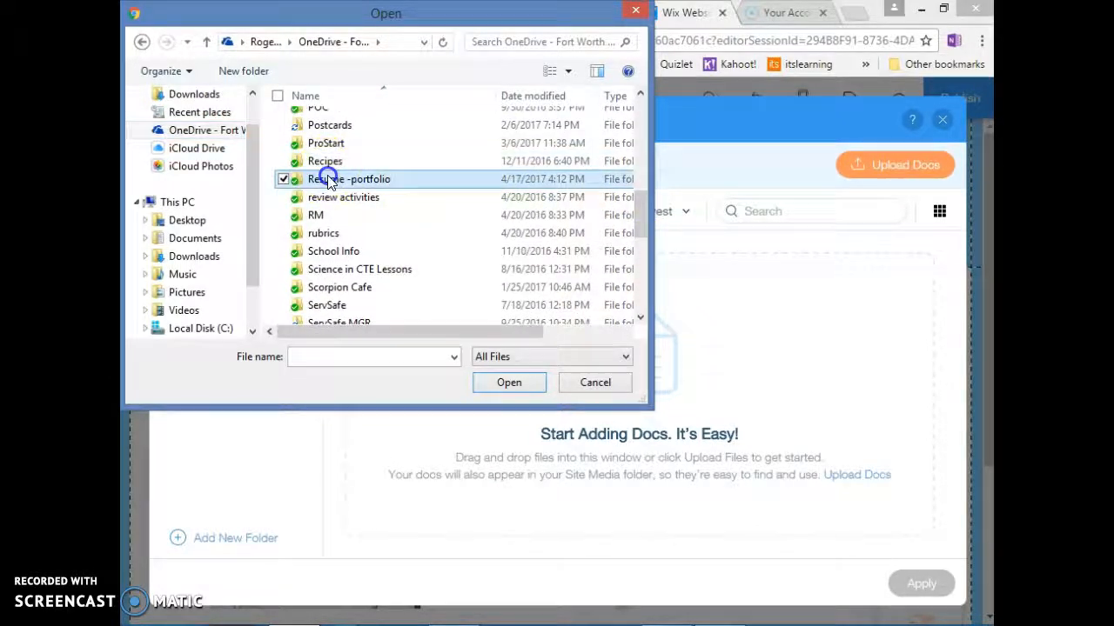
pyautogui.click(366, 144)
pyautogui.click(357, 163)
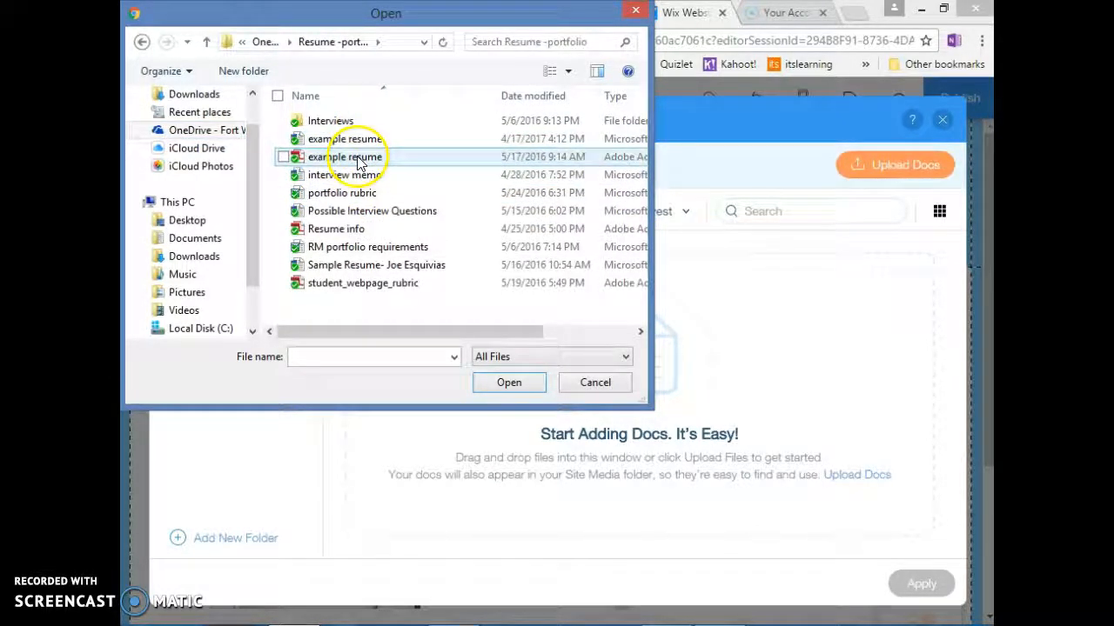
pyautogui.click(356, 161)
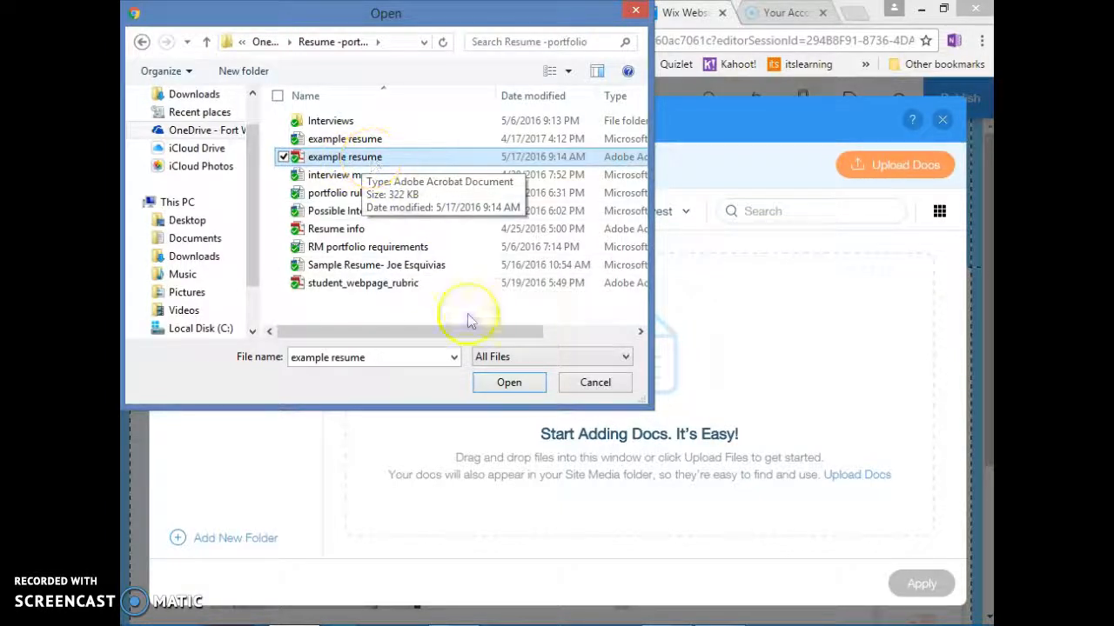
pyautogui.click(498, 382)
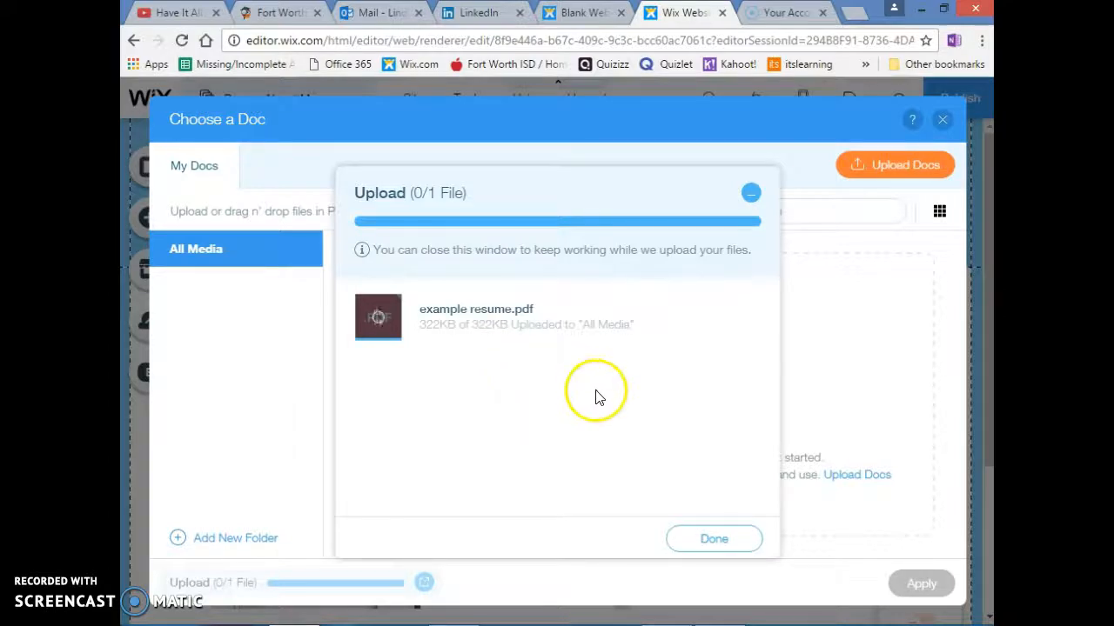
# Apply the uploaded example resume.pdf as the Resume button's linked document and finish the link settings
pyautogui.click(709, 515)
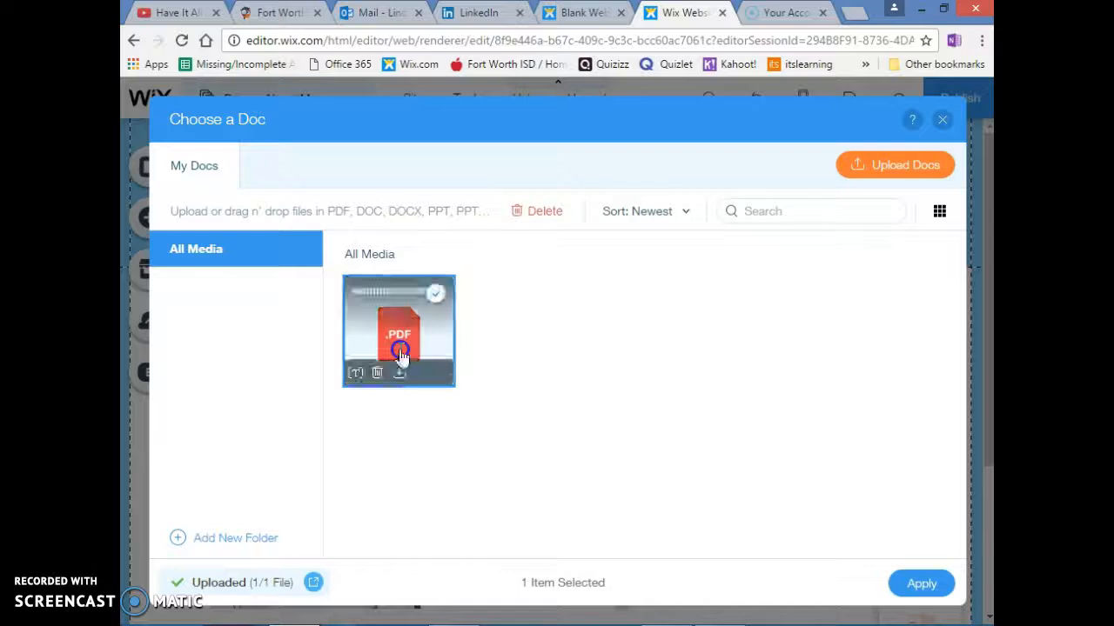
pyautogui.click(923, 584)
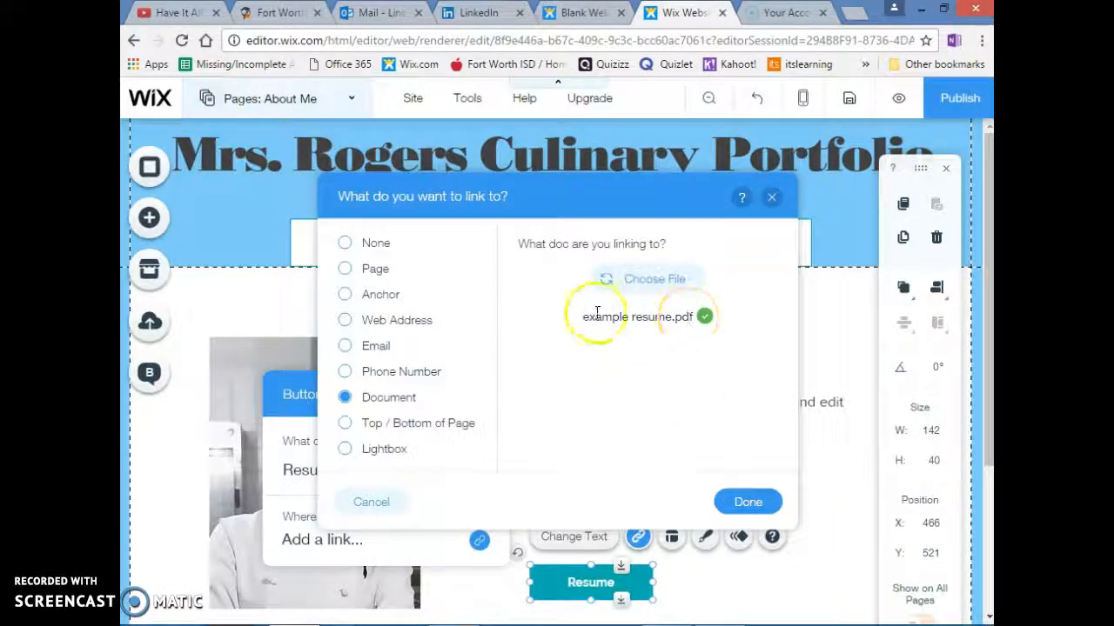
pyautogui.click(747, 502)
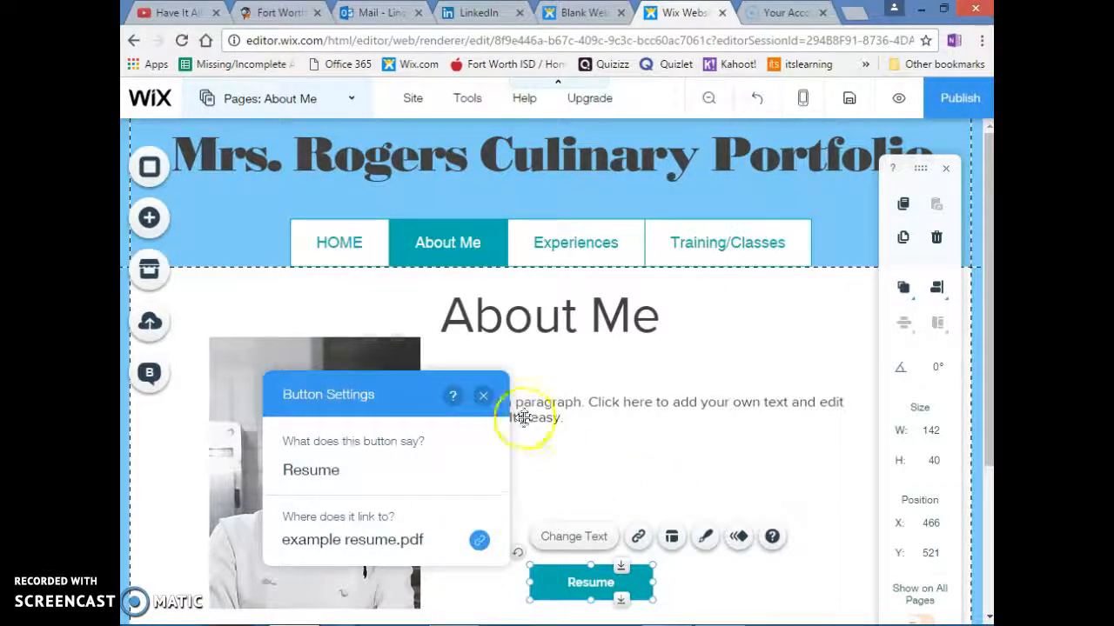
# Close the Resume button's settings, save the site and opt out of seeing the save confirmation again
pyautogui.click(483, 395)
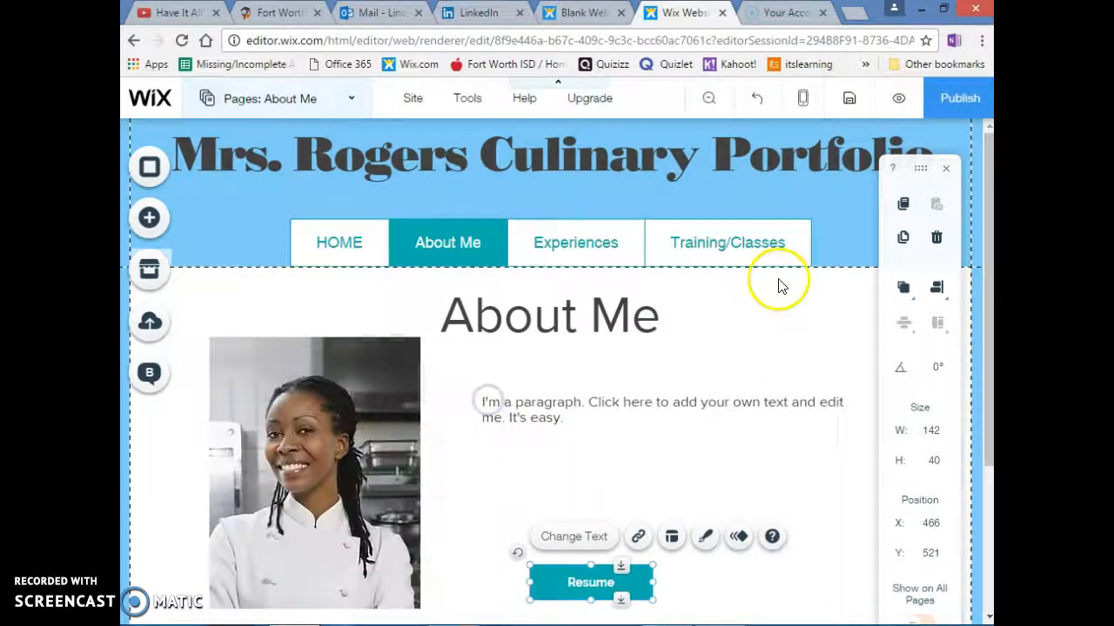
pyautogui.click(847, 98)
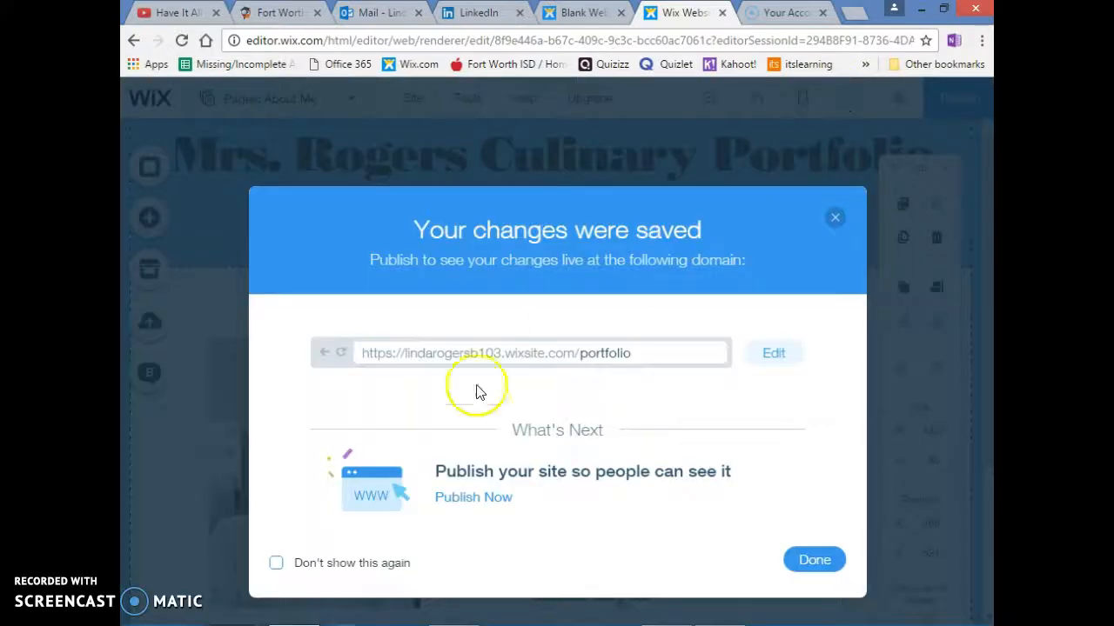
pyautogui.click(275, 564)
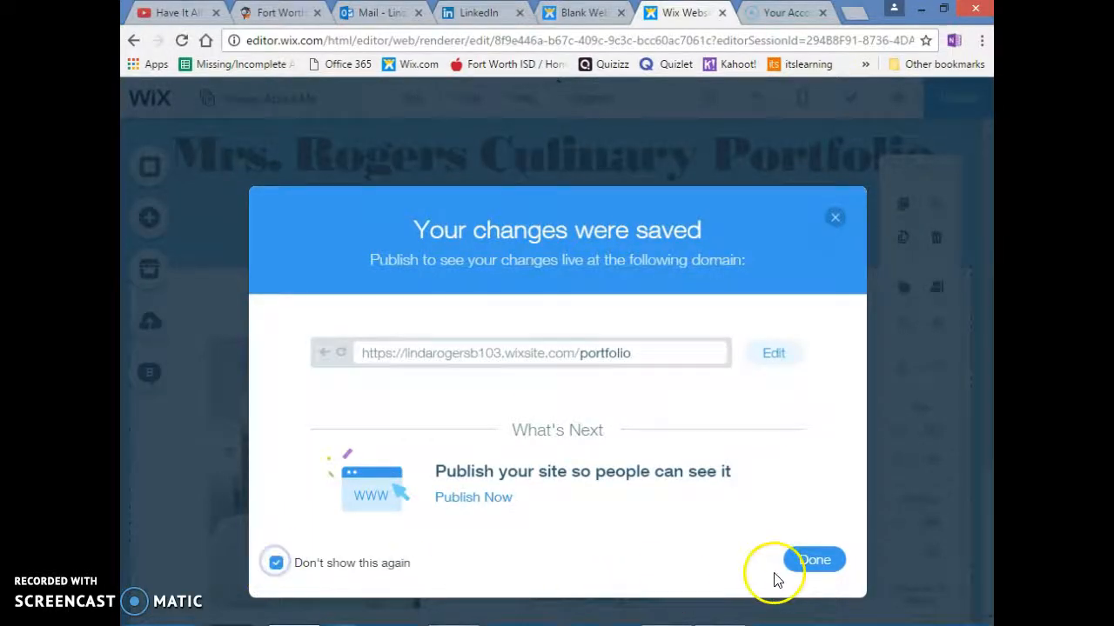
pyautogui.click(811, 560)
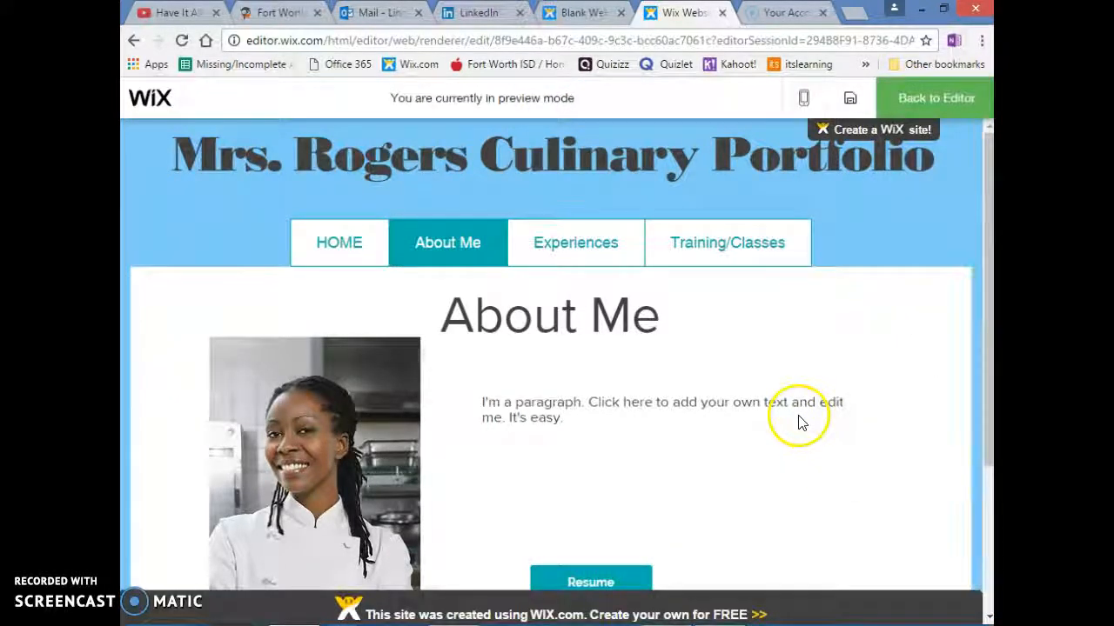
# Preview the About Me page, test that the Resume button opens the linked PDF, and return to the editor
pyautogui.scroll(-1, 795, 423)
pyautogui.click(566, 497)
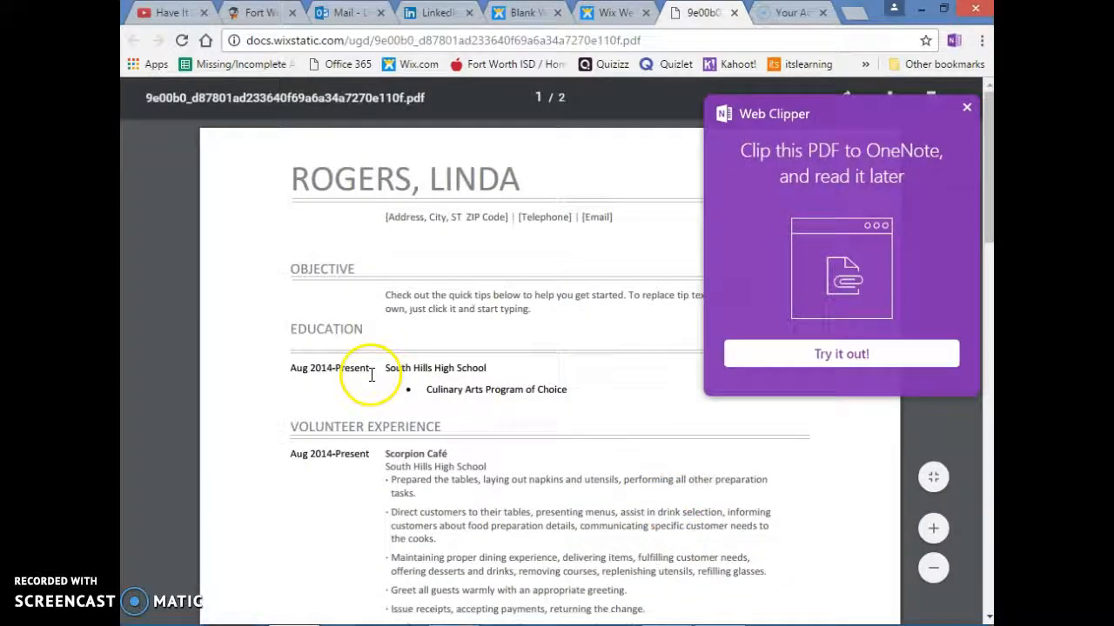
pyautogui.click(967, 107)
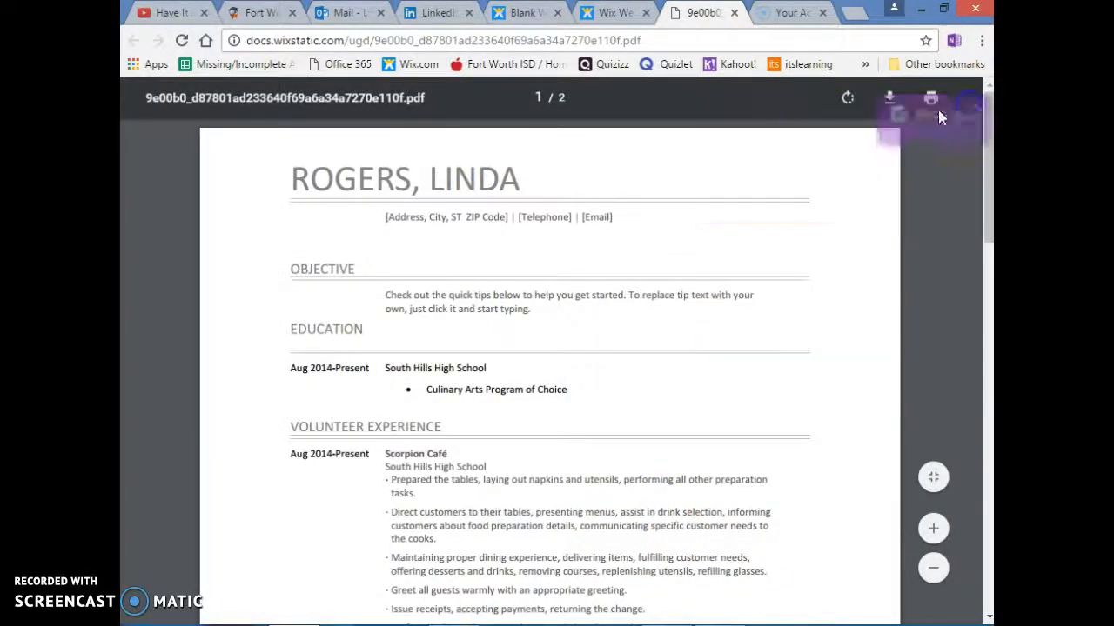
pyautogui.click(733, 13)
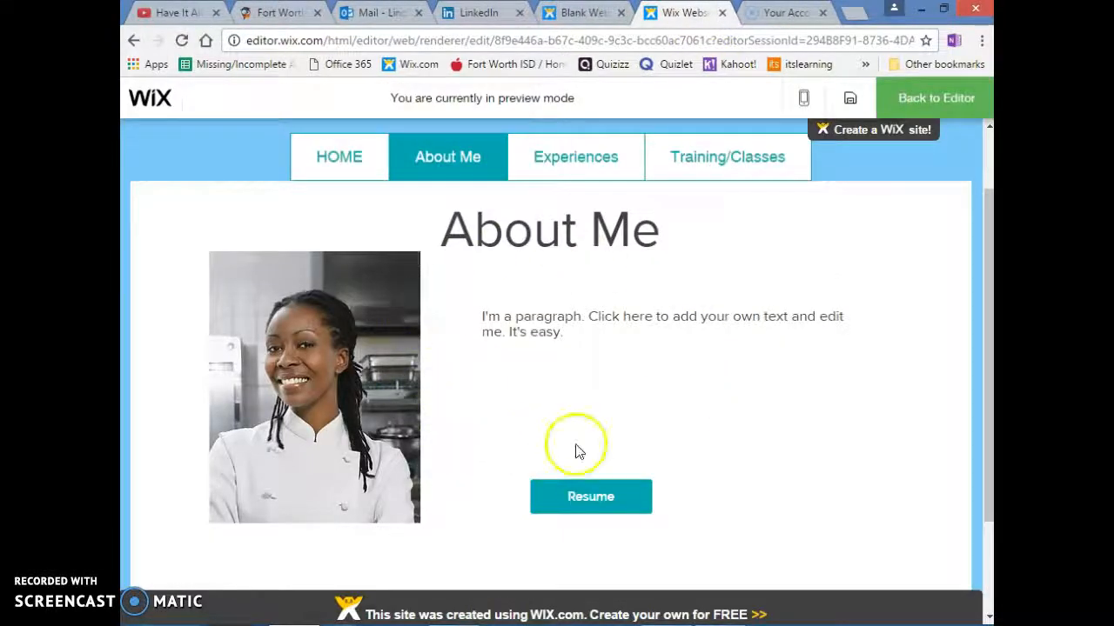
pyautogui.scroll(1, 575, 451)
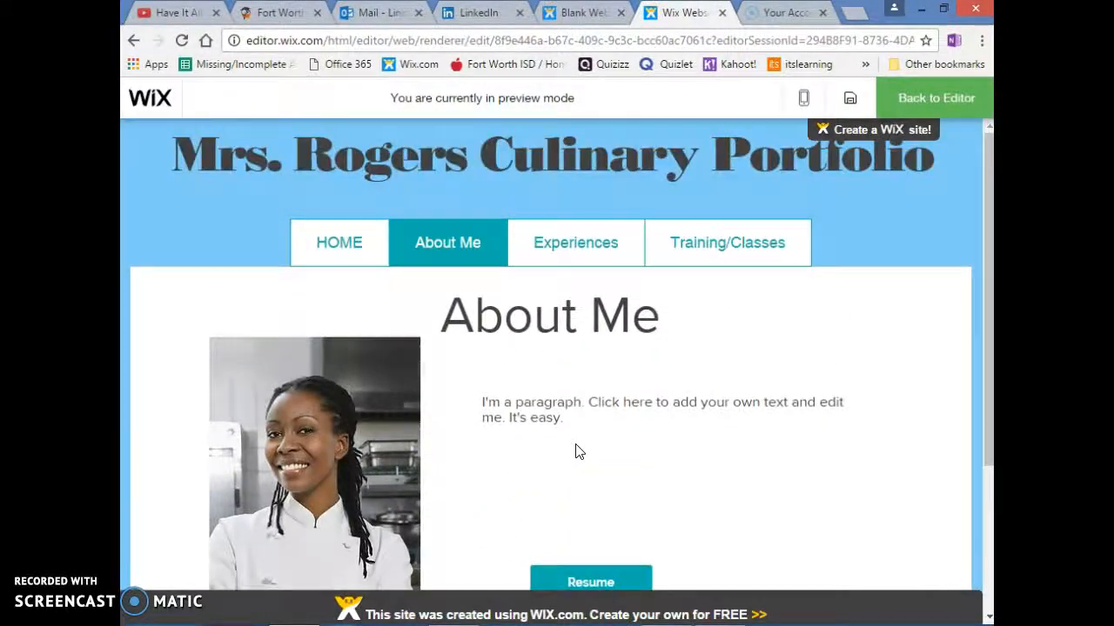
pyautogui.click(915, 99)
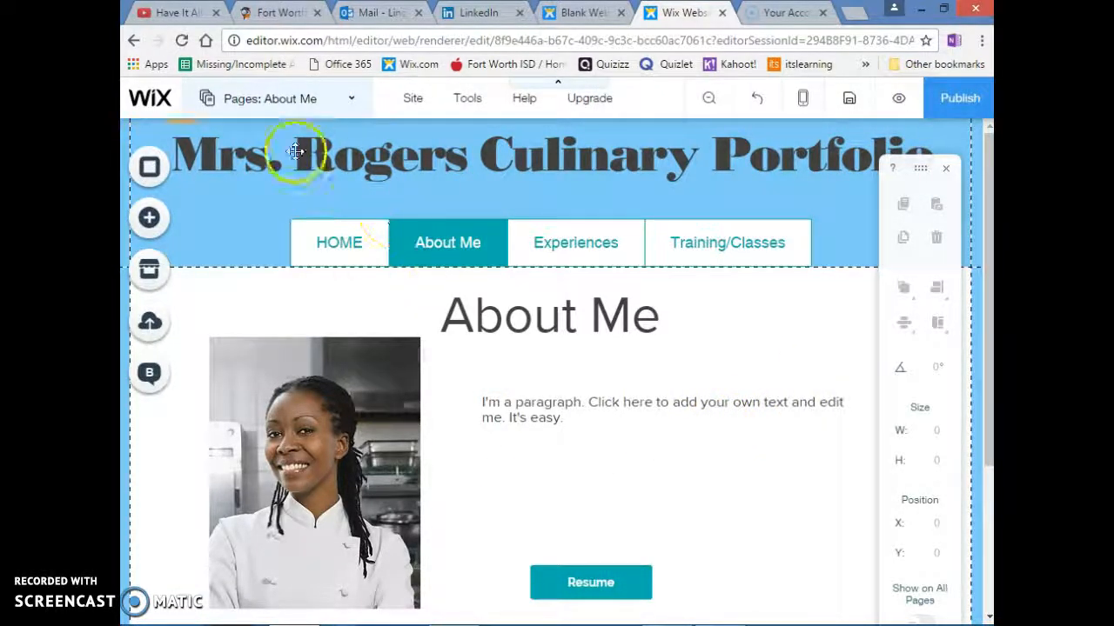
# Switch to the Experiences page for editing and close the page list
pyautogui.click(275, 103)
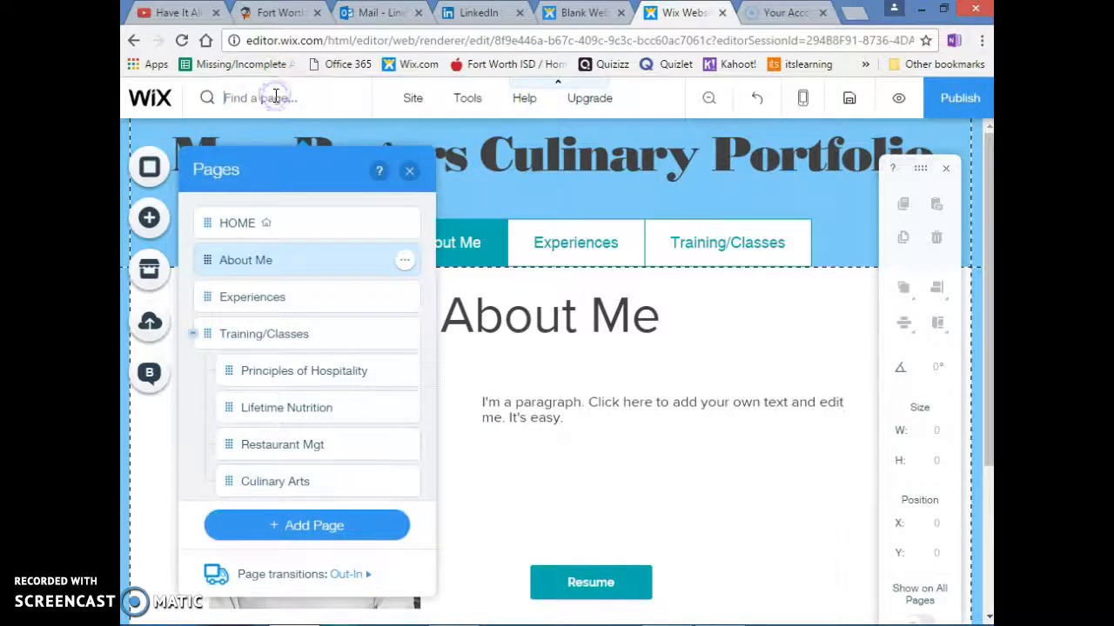
pyautogui.click(292, 302)
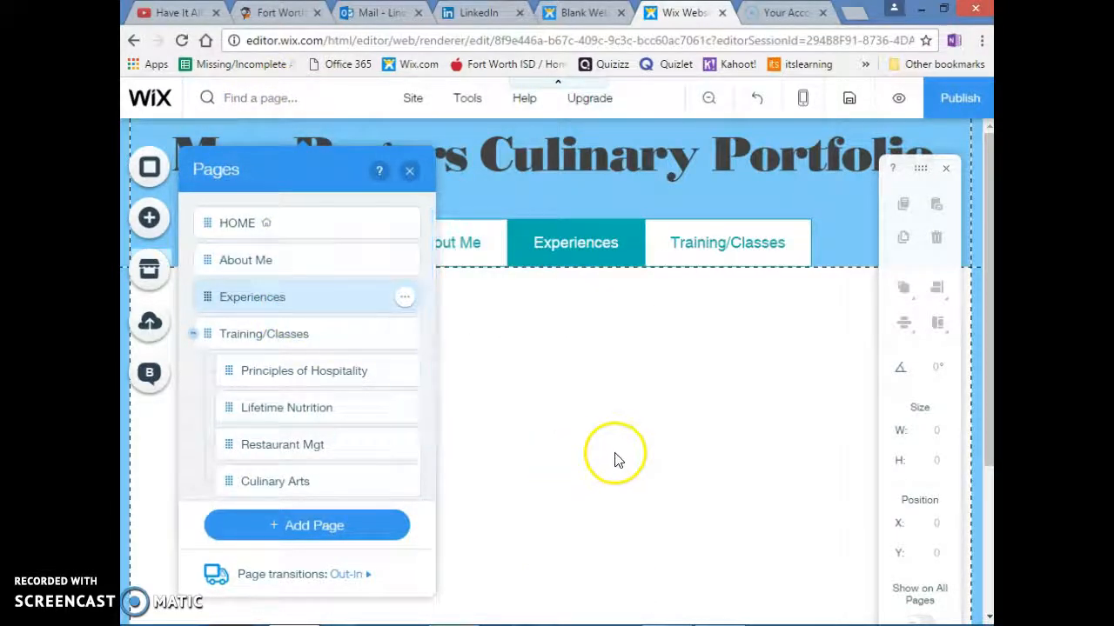
pyautogui.click(406, 169)
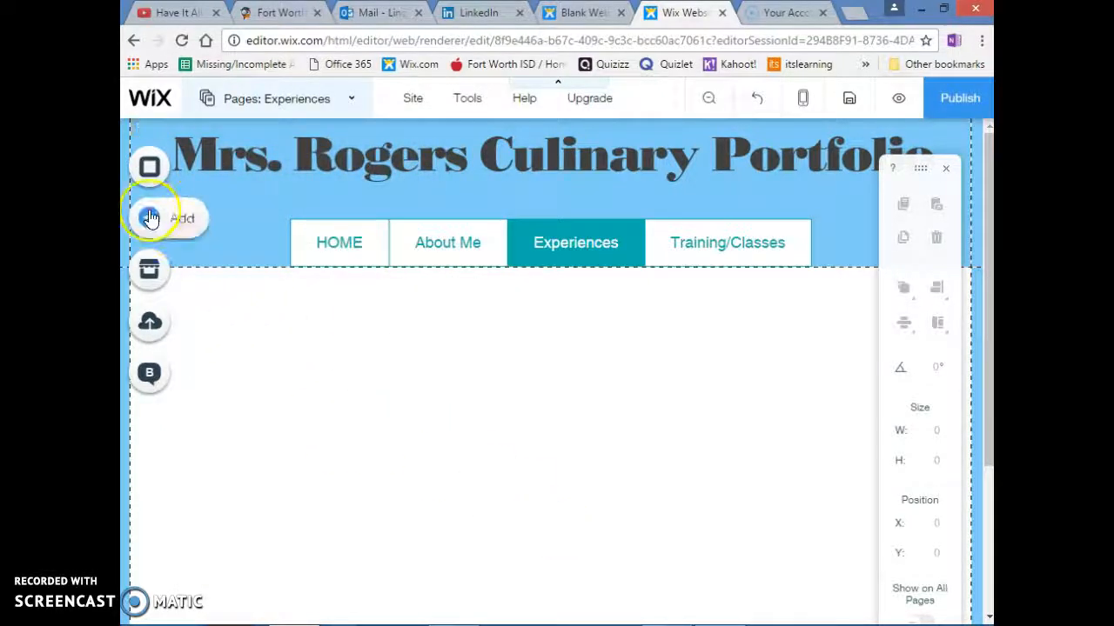
# Add a Large Heading text to the Experiences page and place it just below the navigation menu at about X 464, Y 193
pyautogui.click(196, 219)
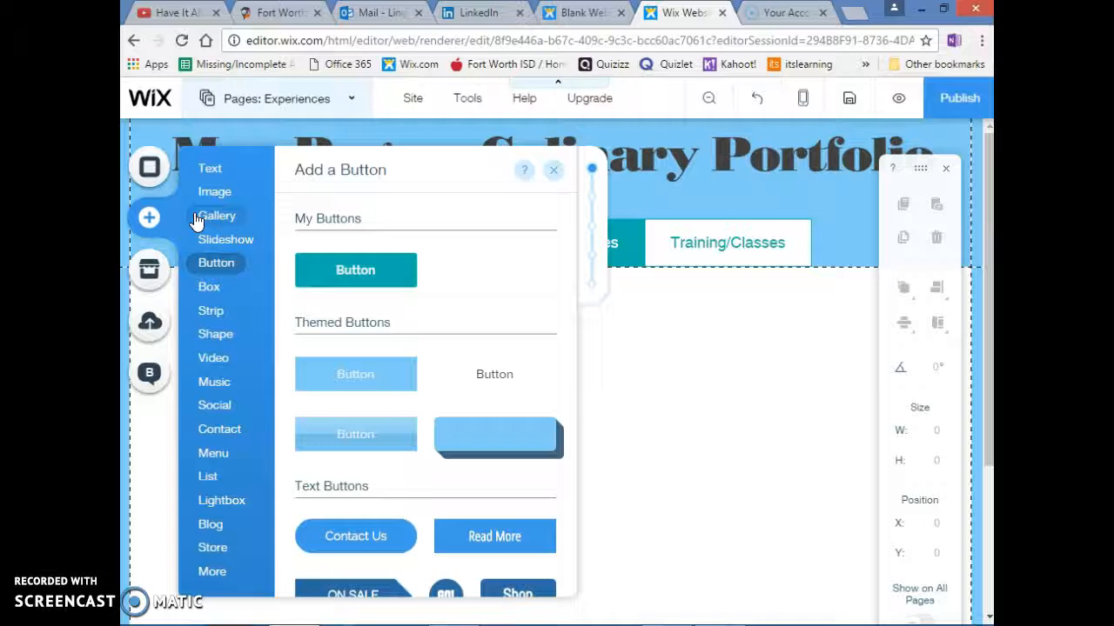
pyautogui.moveTo(212, 170)
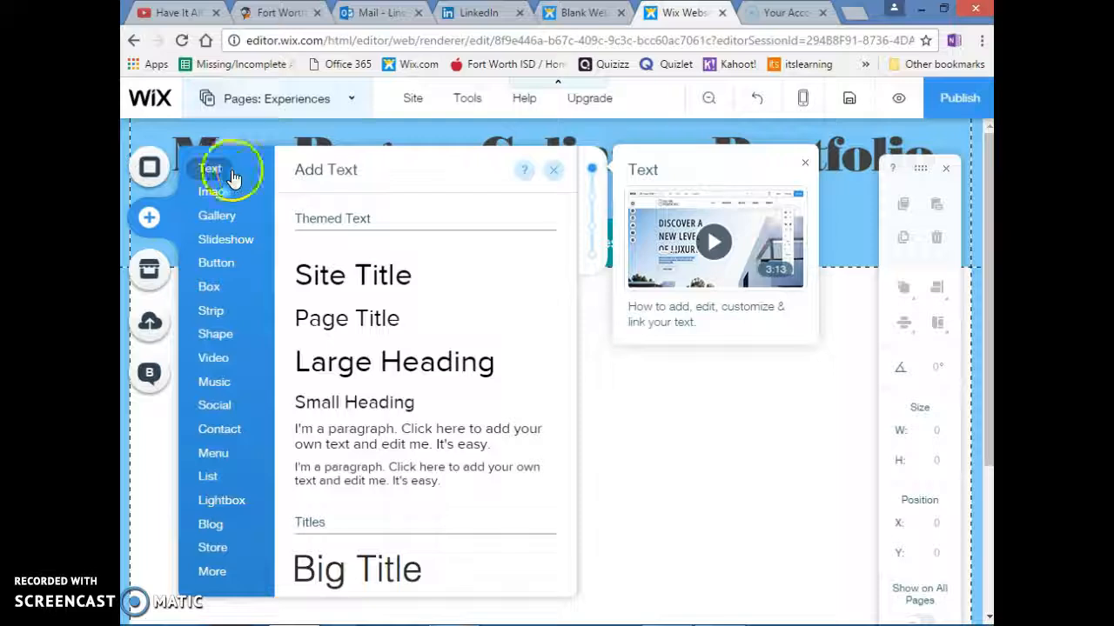
pyautogui.click(322, 371)
pyautogui.click(492, 369)
pyautogui.moveTo(492, 369); pyautogui.dragTo(598, 303)
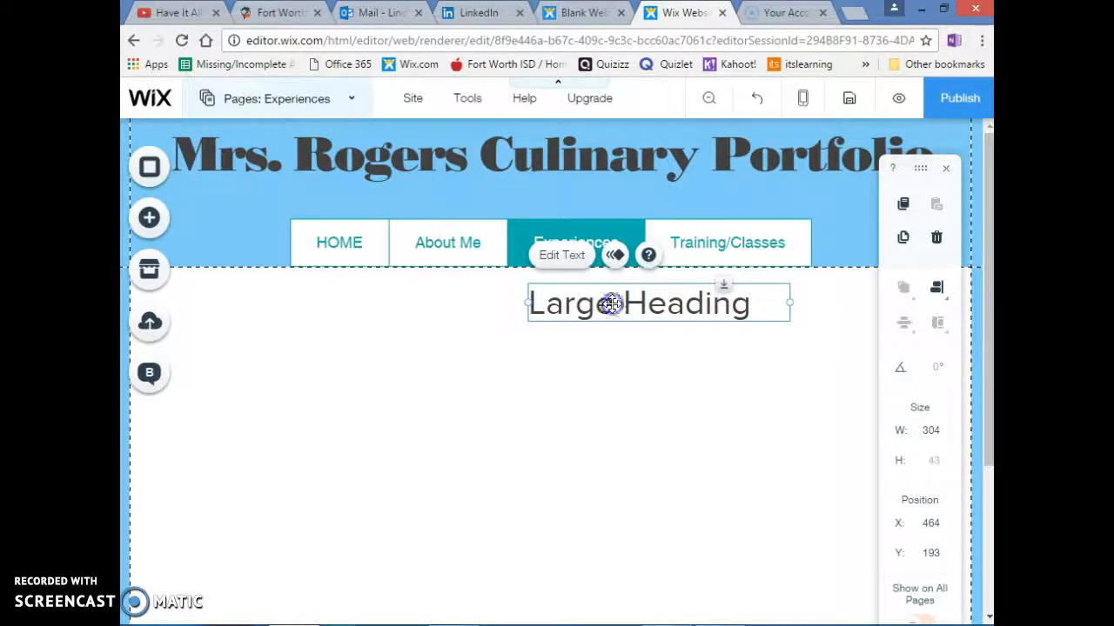
# Change the text of the large heading to "Culinary Club"
pyautogui.doubleClick(612, 303)
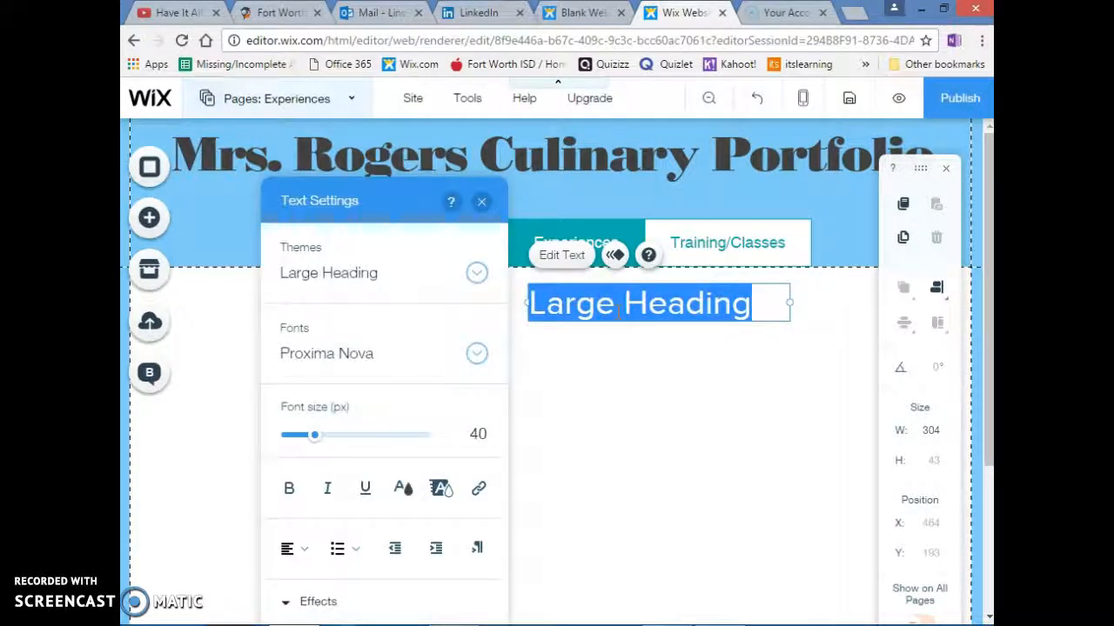
pyautogui.write('S')
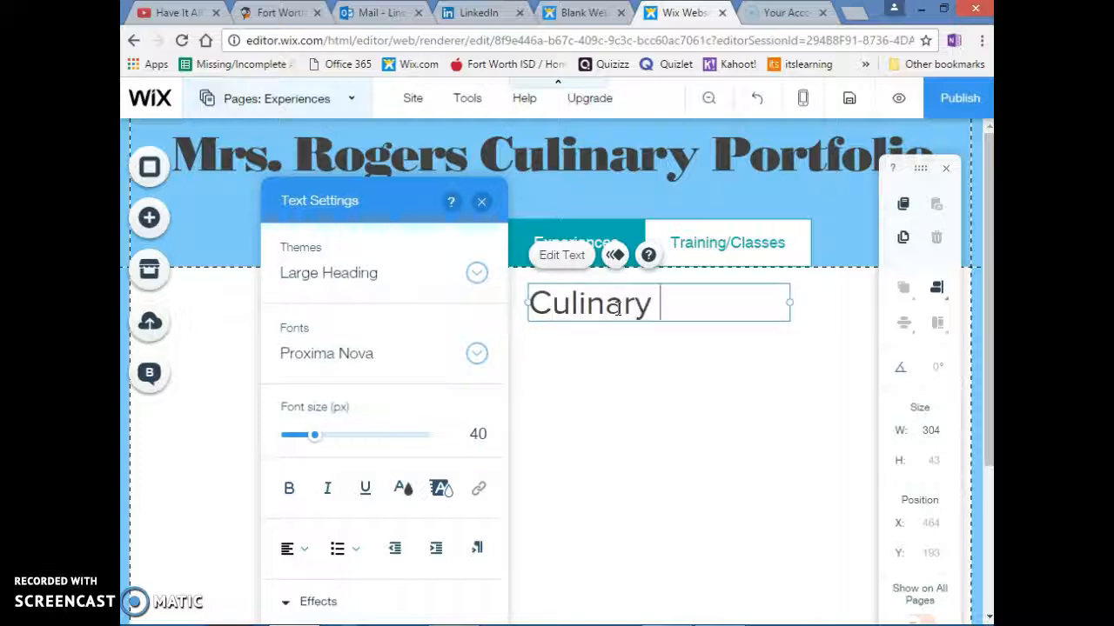
pyautogui.click(616, 388)
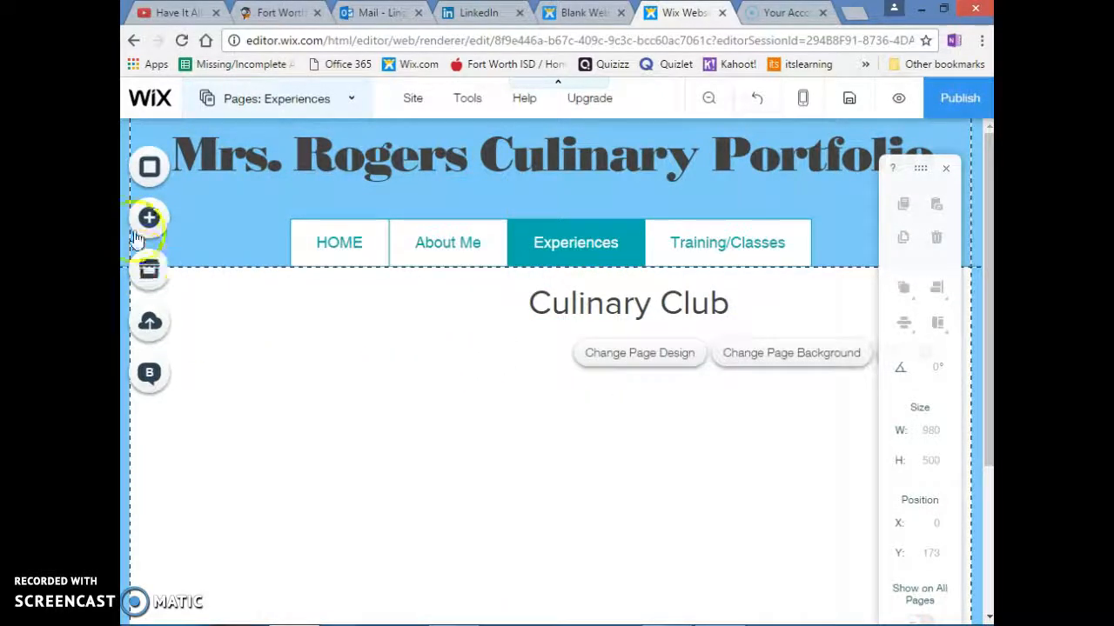
# Add a Slider (slide album) gallery beside the Culinary Club heading at about X 114, Y 236 and shrink it to about 266 × 248
pyautogui.click(194, 234)
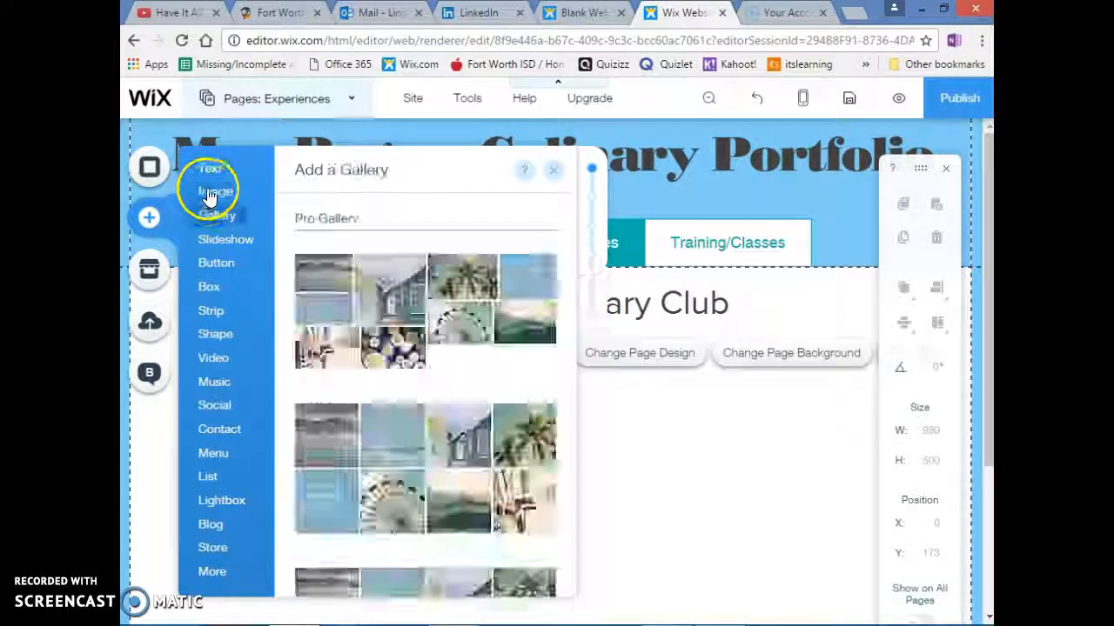
pyautogui.moveTo(209, 201)
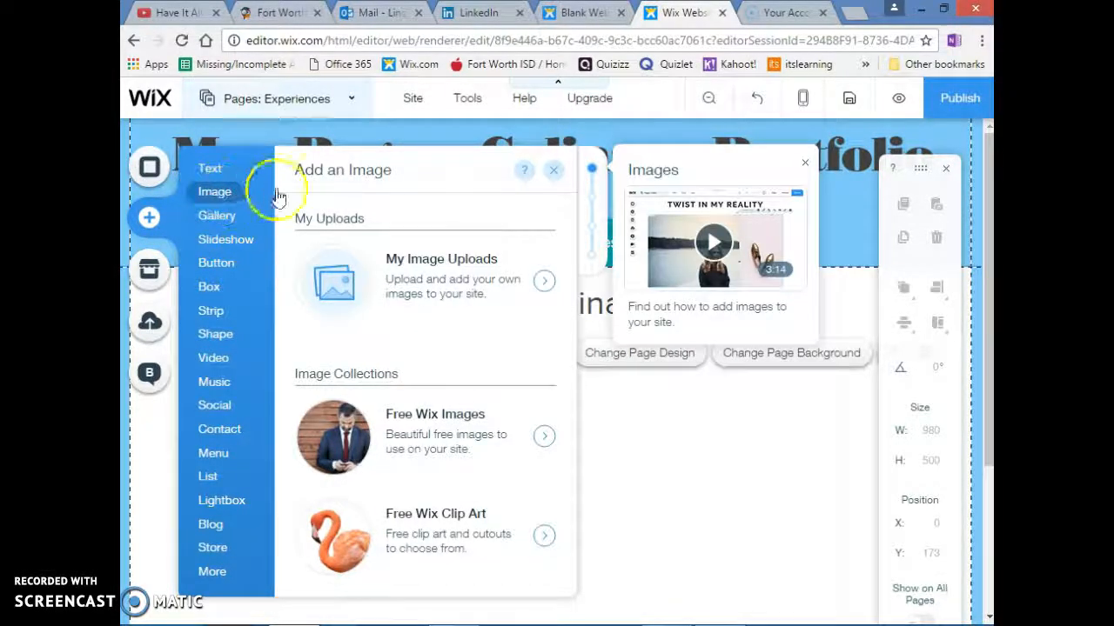
pyautogui.click(222, 217)
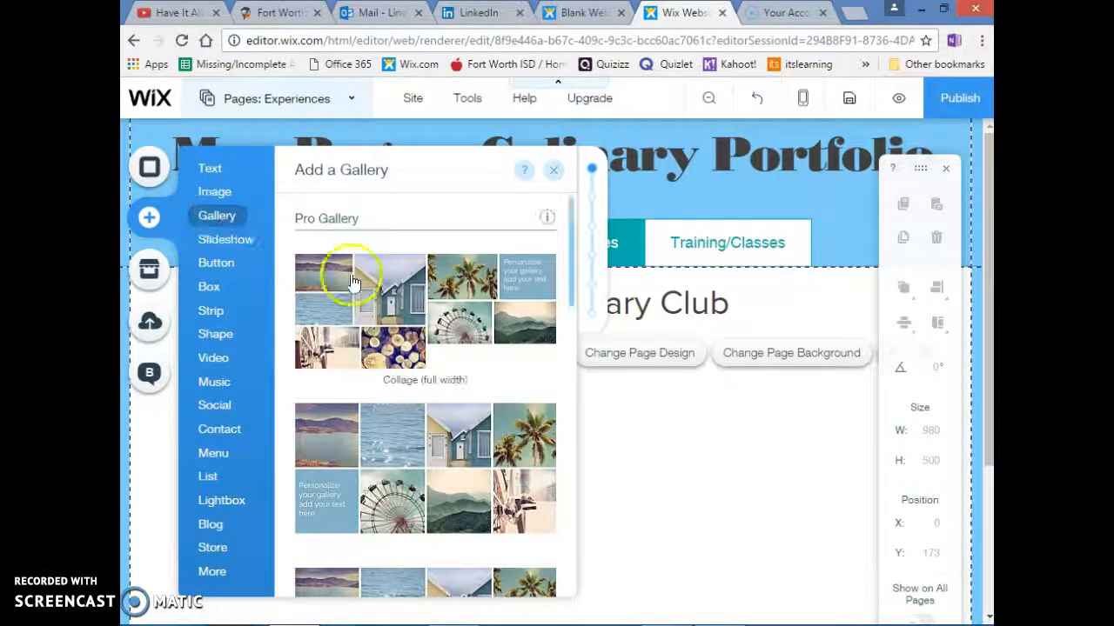
pyautogui.scroll(-5, 355, 287)
pyautogui.scroll(-8, 357, 335)
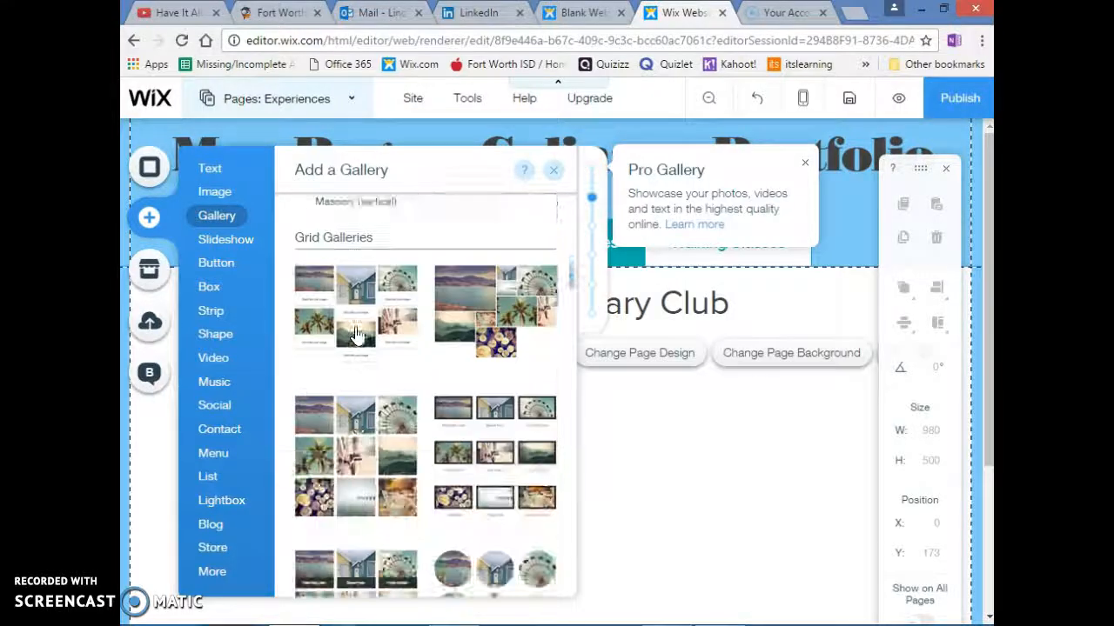
pyautogui.scroll(-6, 357, 334)
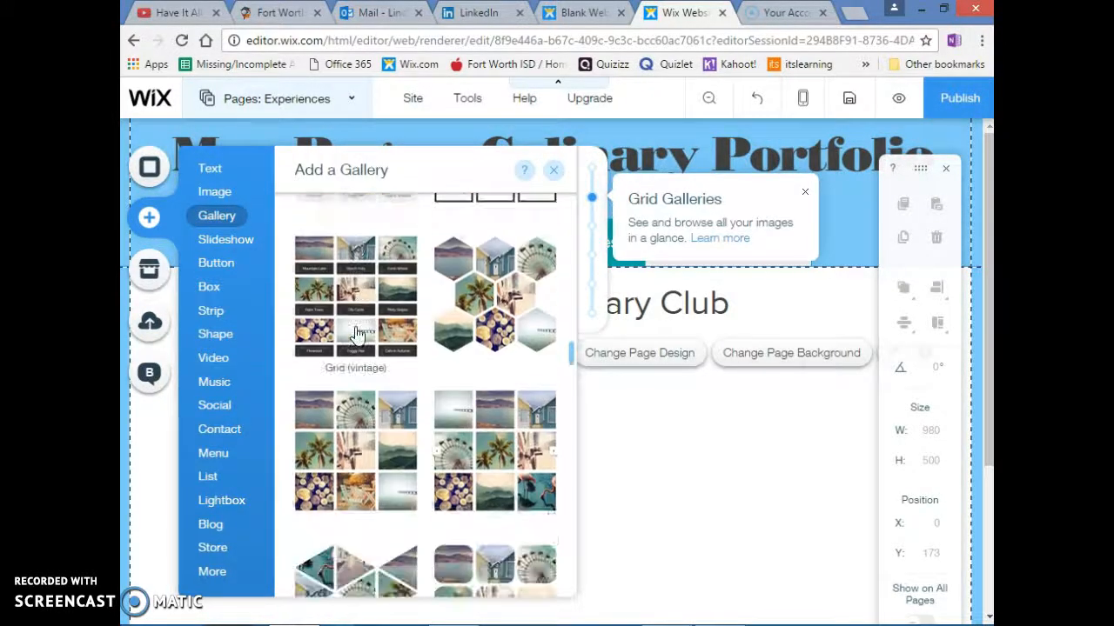
pyautogui.scroll(-8, 357, 334)
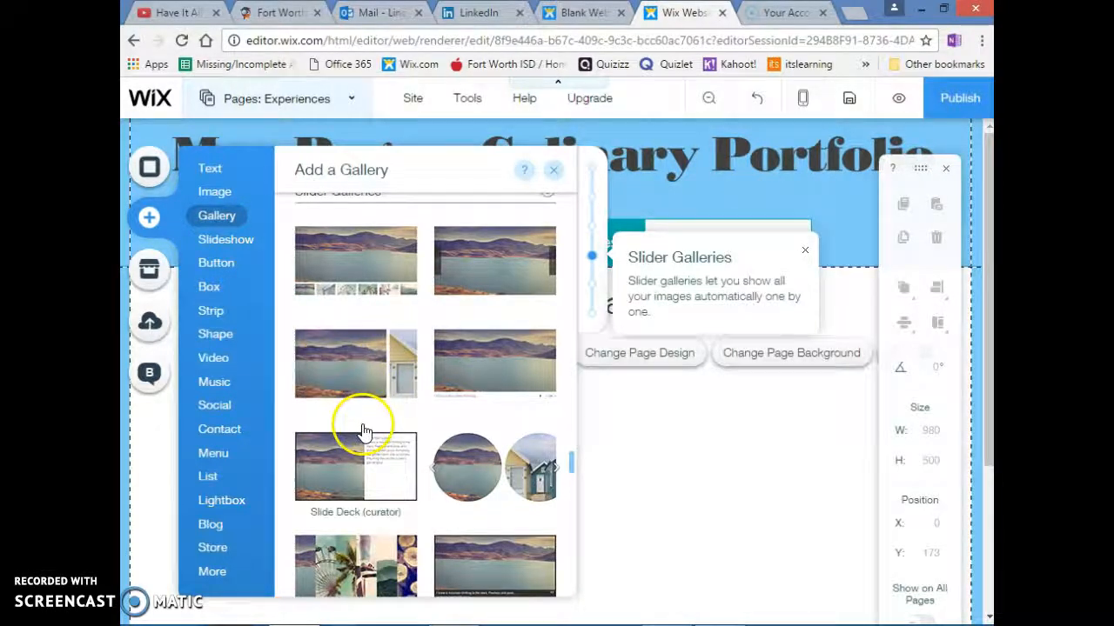
pyautogui.scroll(-2, 363, 433)
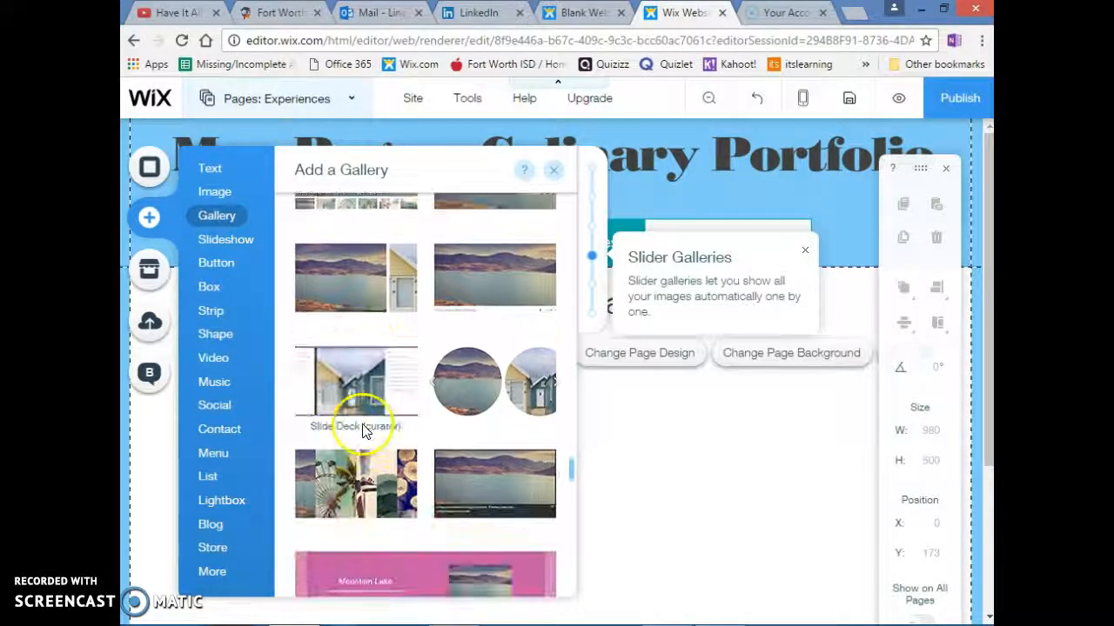
pyautogui.click(352, 296)
pyautogui.moveTo(552, 459); pyautogui.dragTo(473, 513)
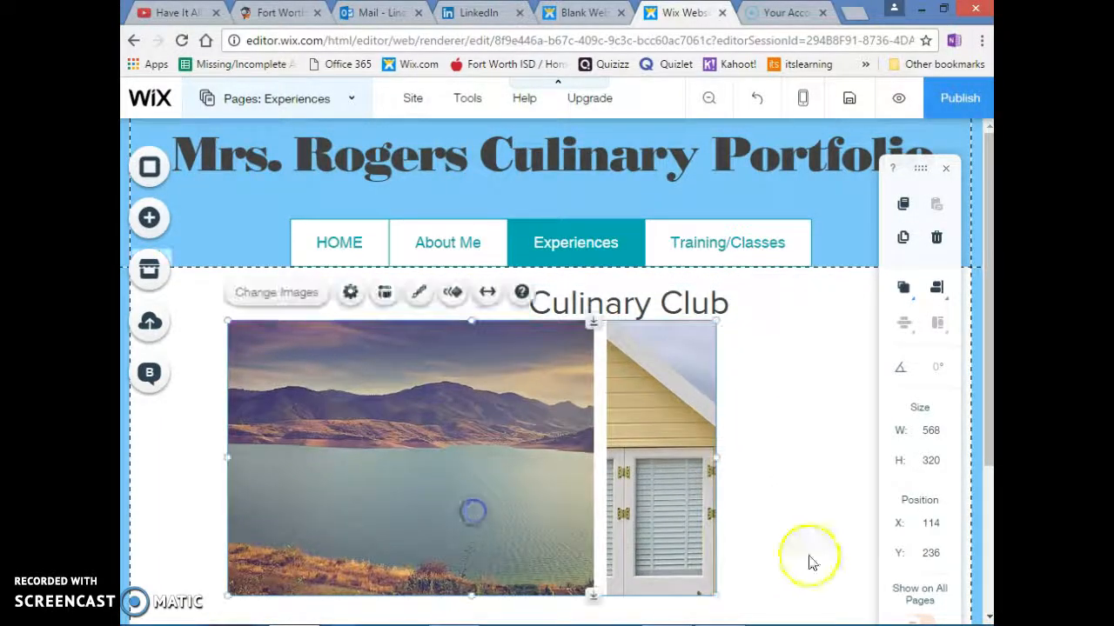
pyautogui.moveTo(712, 593); pyautogui.dragTo(455, 532)
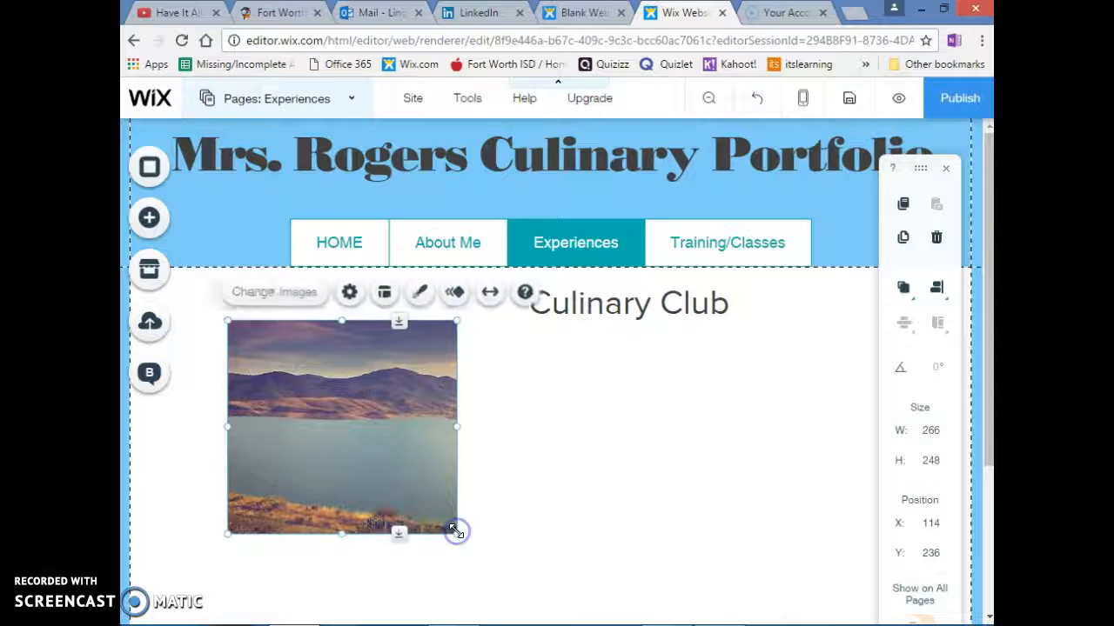
pyautogui.click(648, 503)
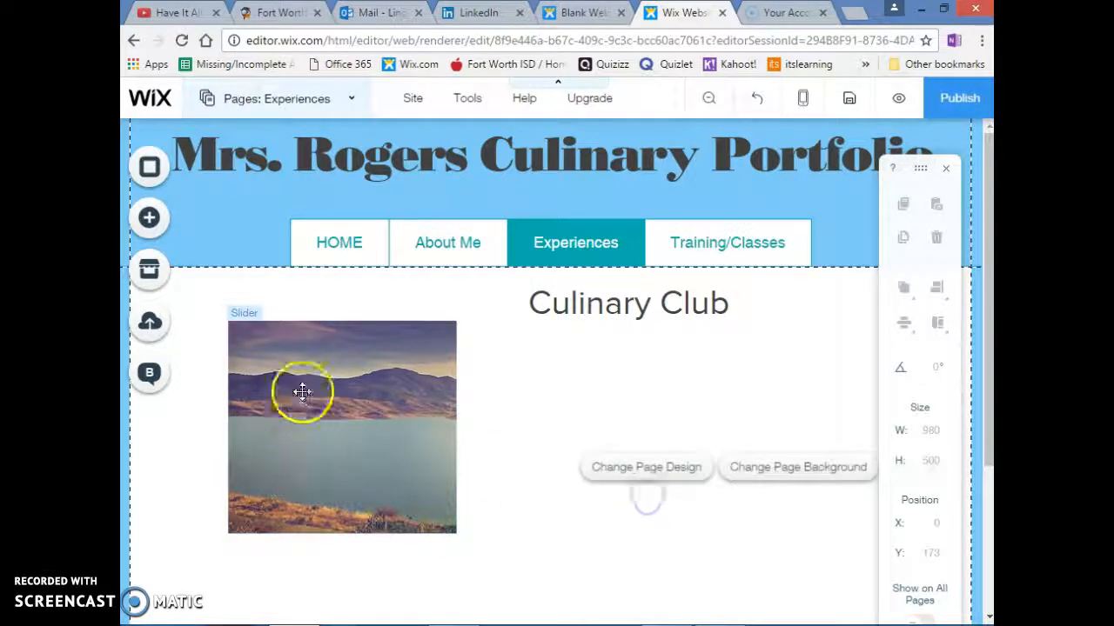
# Add a themed paragraph under the Culinary Club heading, clear of the gallery, and widen it to about 362
pyautogui.click(149, 222)
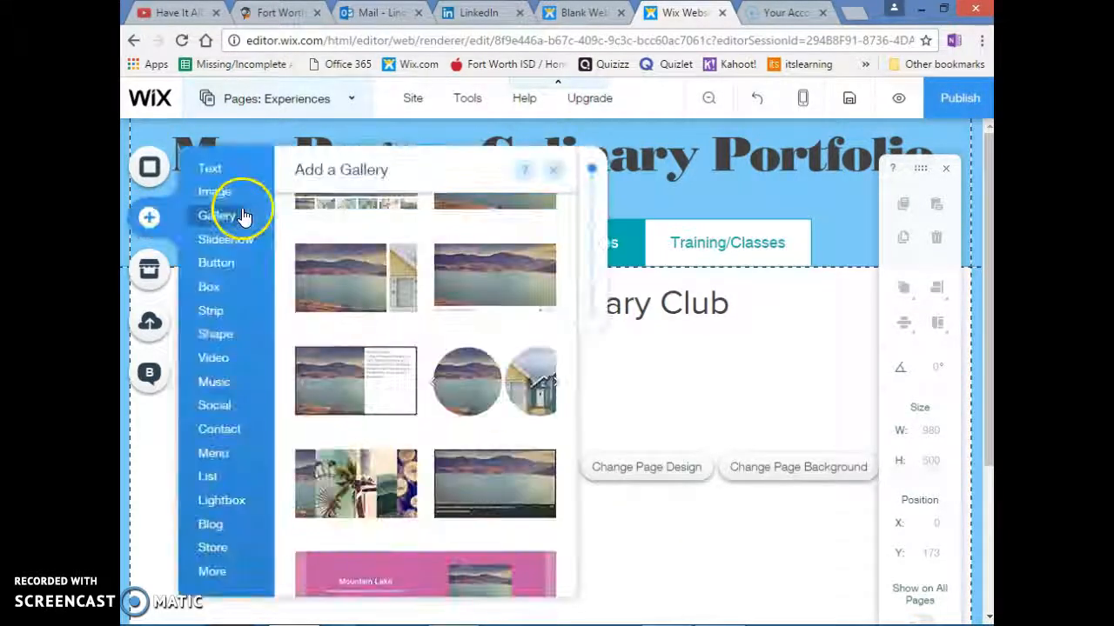
pyautogui.moveTo(224, 197)
pyautogui.moveTo(218, 168)
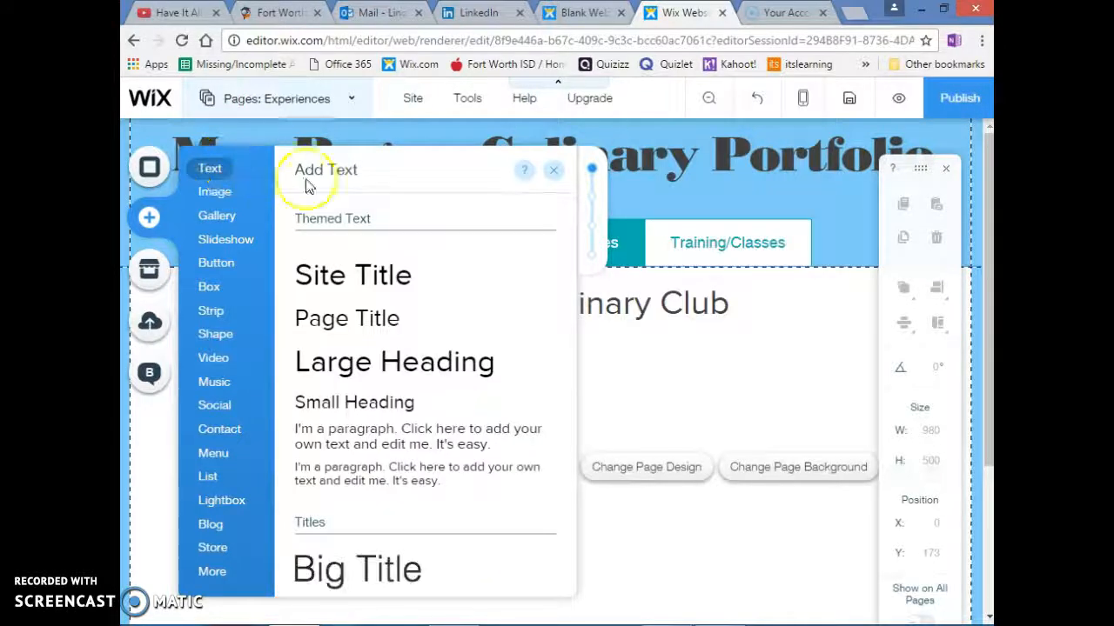
pyautogui.click(346, 432)
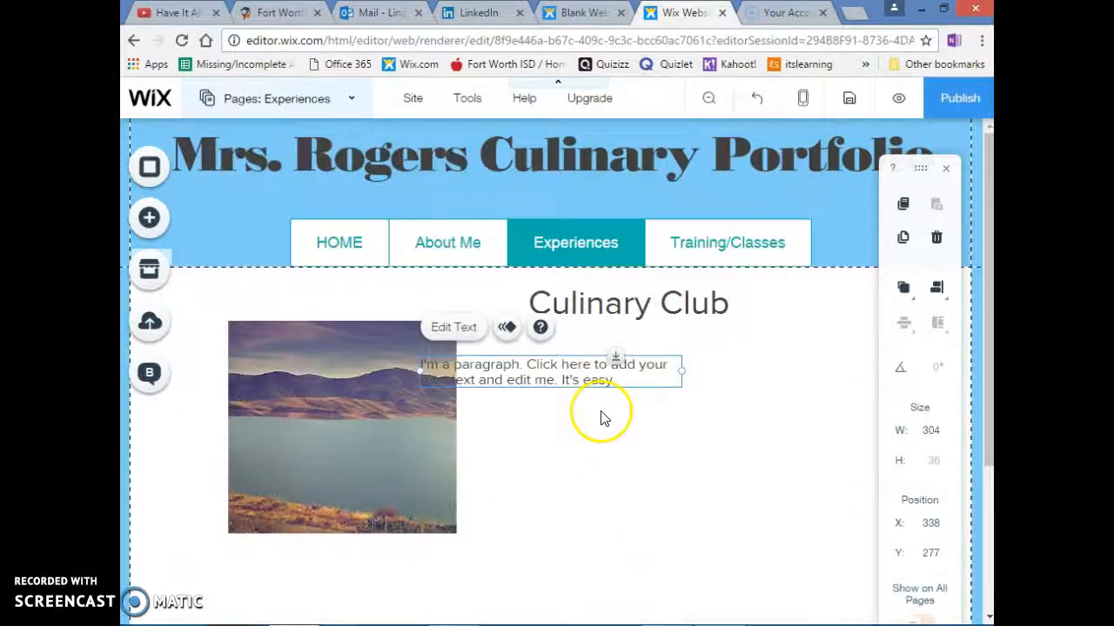
pyautogui.moveTo(546, 370); pyautogui.dragTo(670, 388)
pyautogui.moveTo(805, 389); pyautogui.dragTo(855, 391)
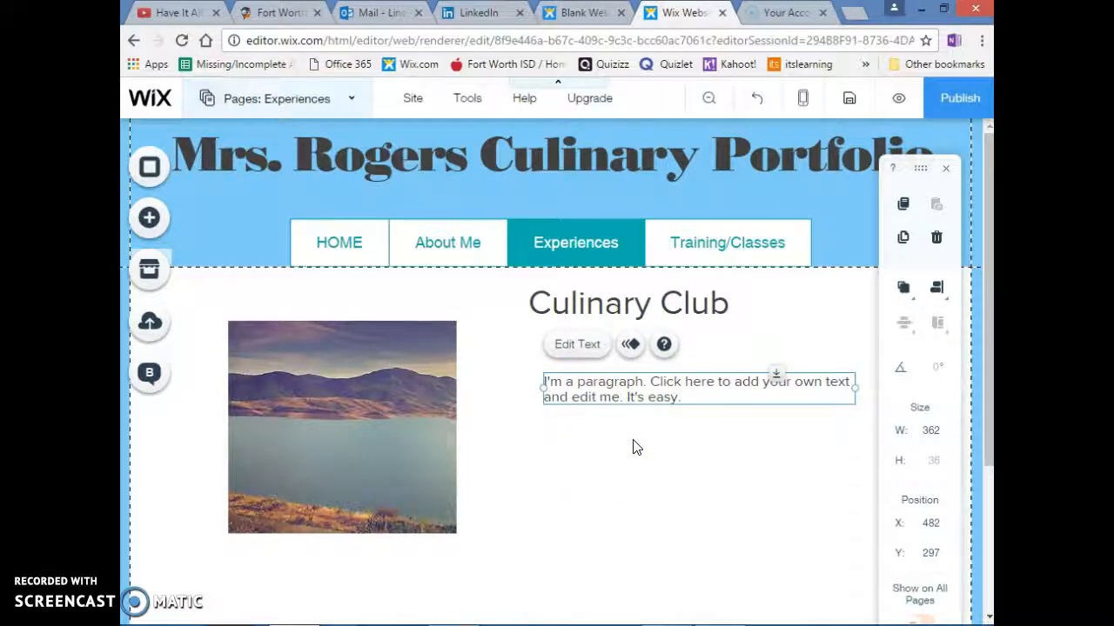
# Add a thick themed line below the gallery at about X 72, Y 534 and widen it to about 808
pyautogui.click(151, 220)
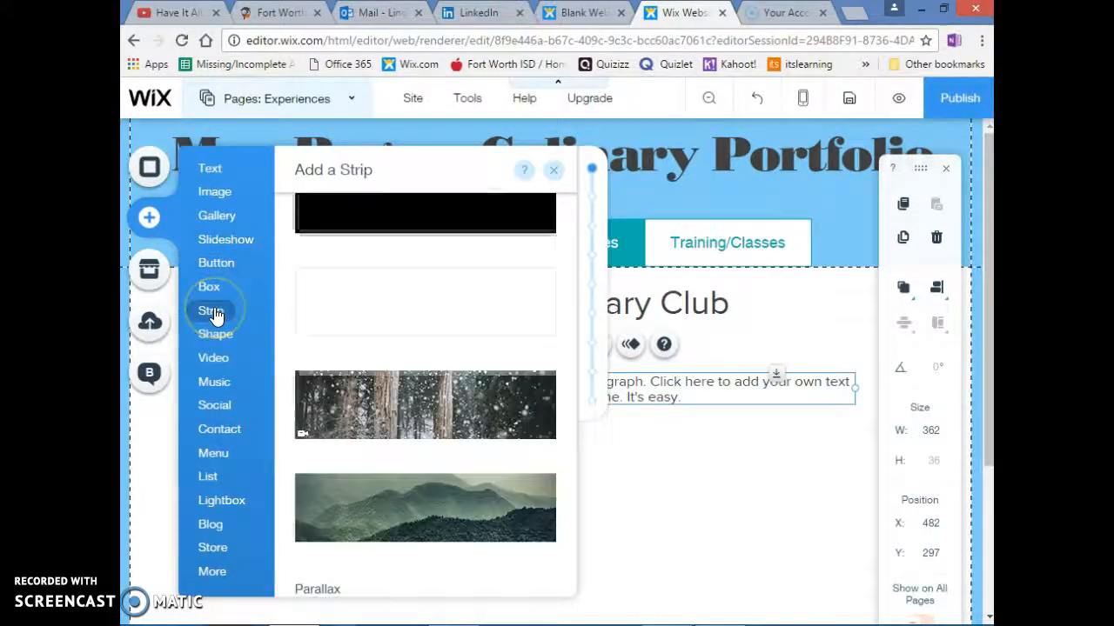
pyautogui.click(212, 345)
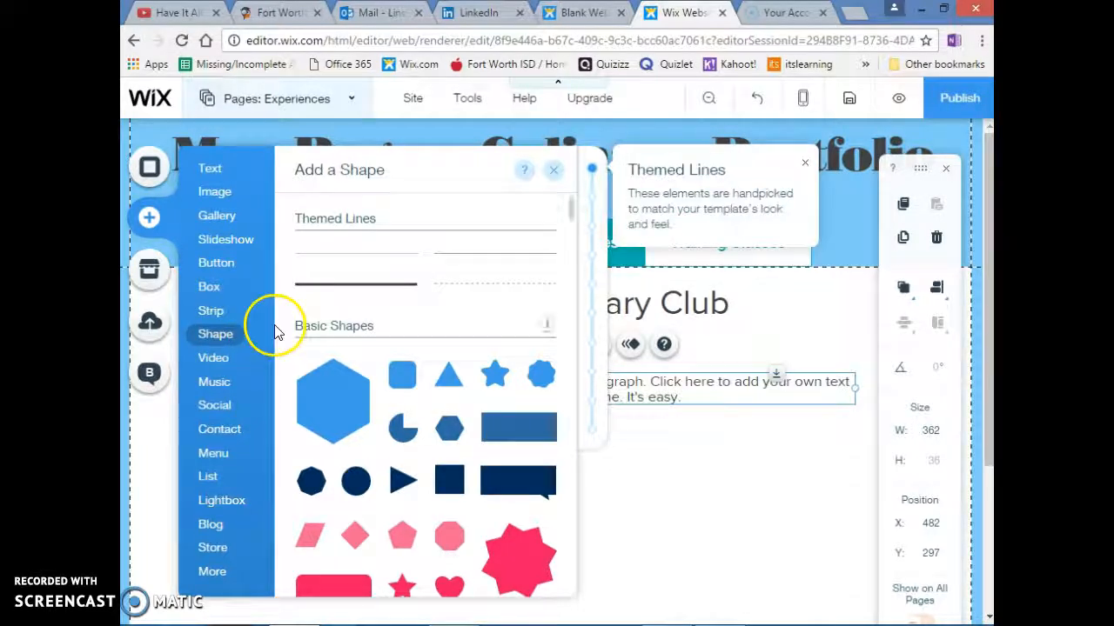
pyautogui.click(340, 287)
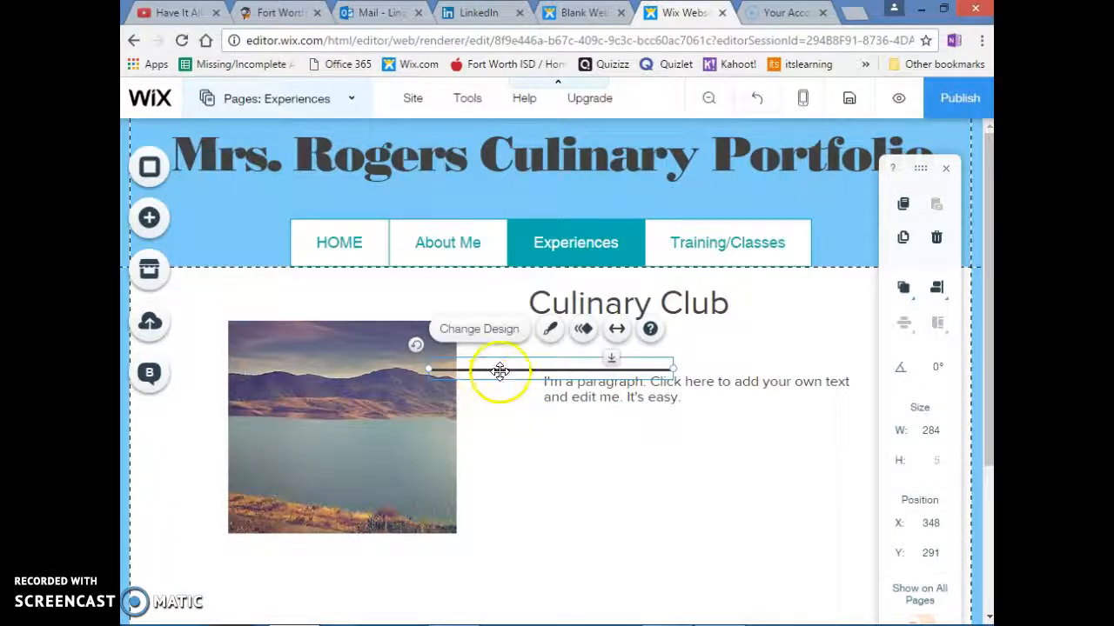
pyautogui.moveTo(500, 371); pyautogui.dragTo(264, 581)
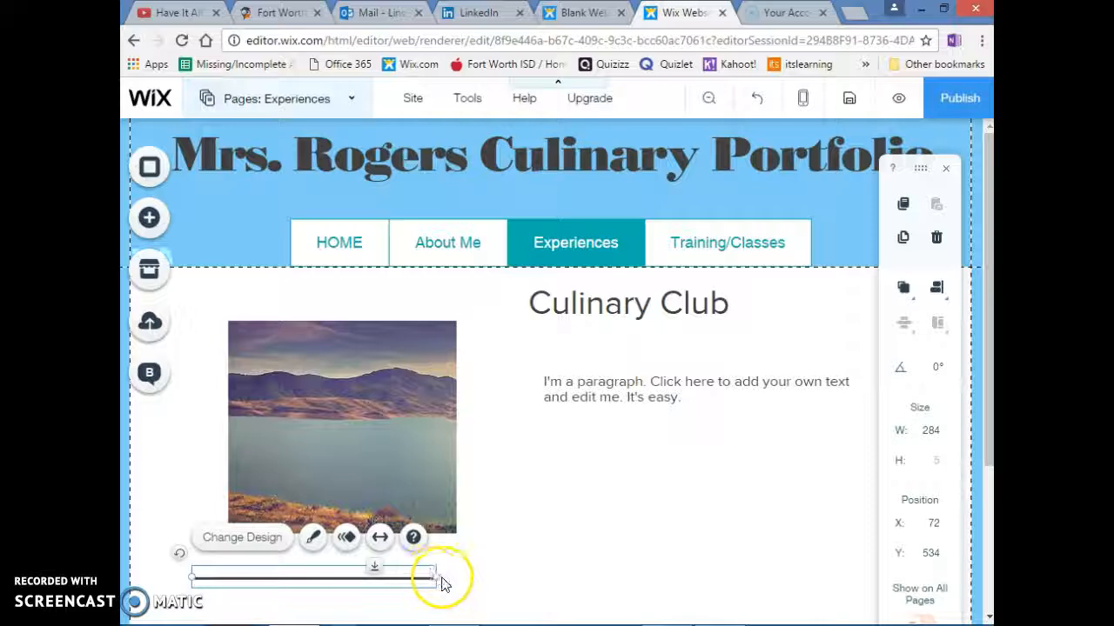
pyautogui.moveTo(435, 576); pyautogui.dragTo(886, 571)
# Extend the page to a height of about 616 and add a Large Heading below the divider at about X 114, Y 573
pyautogui.scroll(-2, 547, 493)
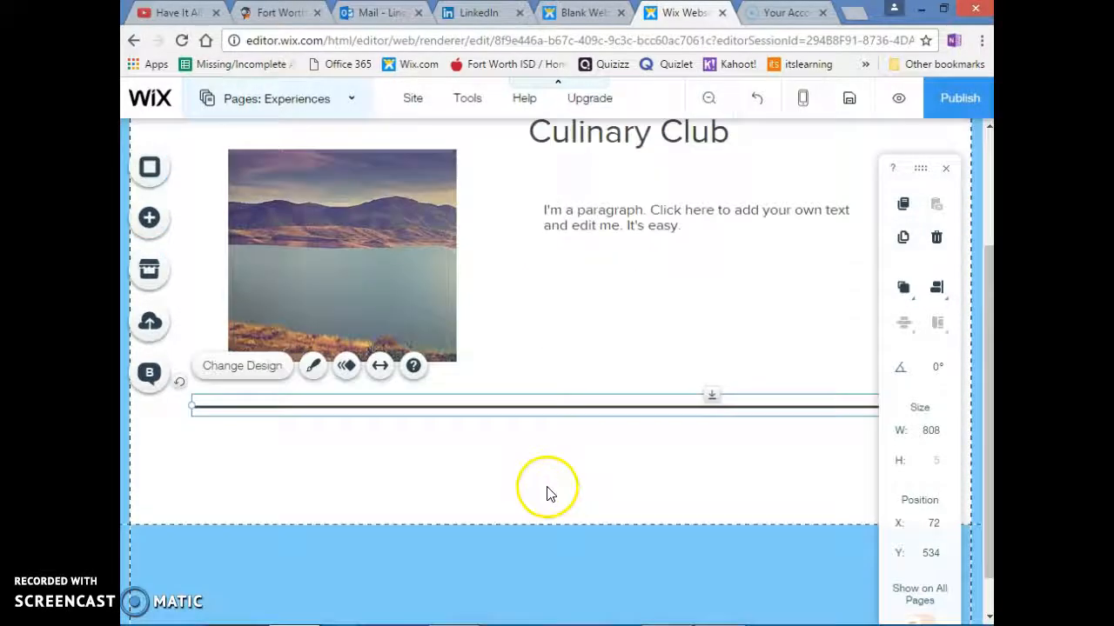
pyautogui.click(520, 487)
pyautogui.moveTo(767, 523); pyautogui.dragTo(767, 622)
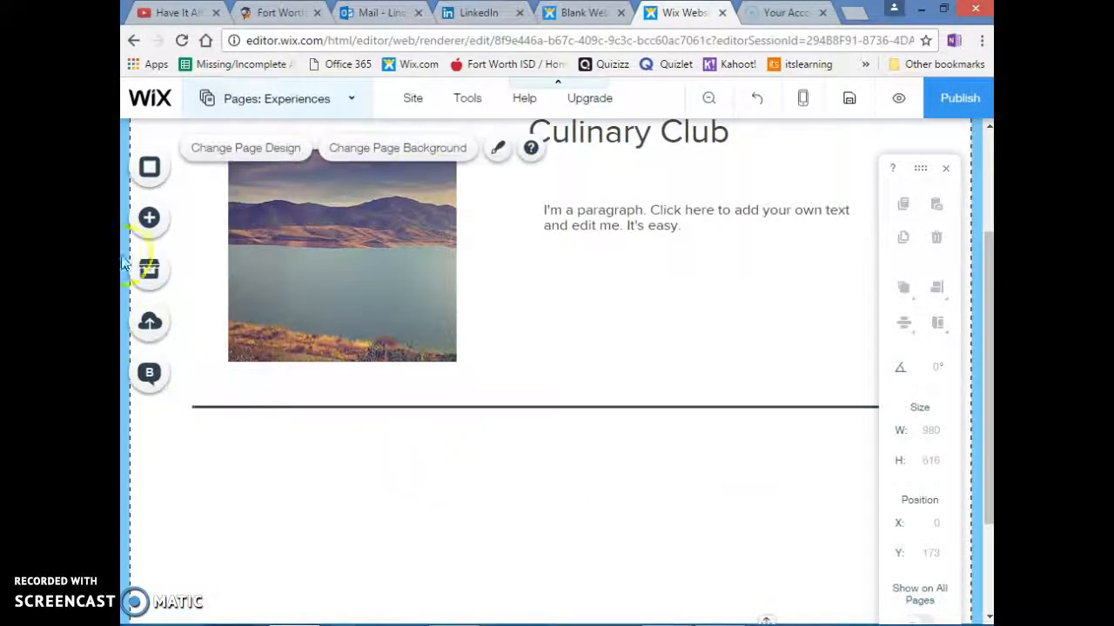
pyautogui.click(151, 221)
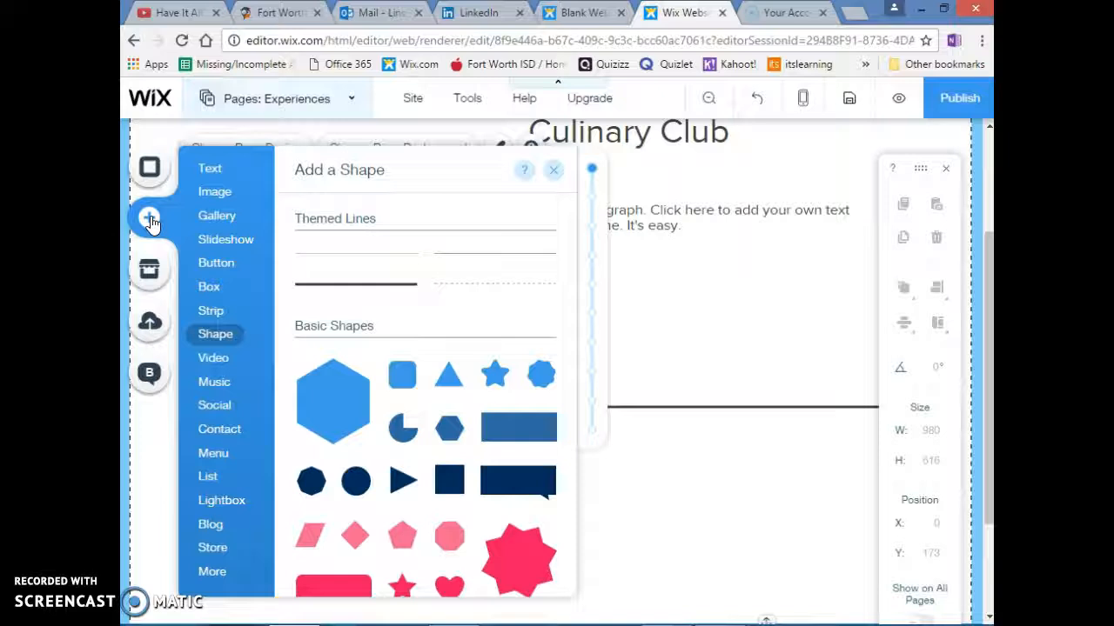
pyautogui.click(208, 168)
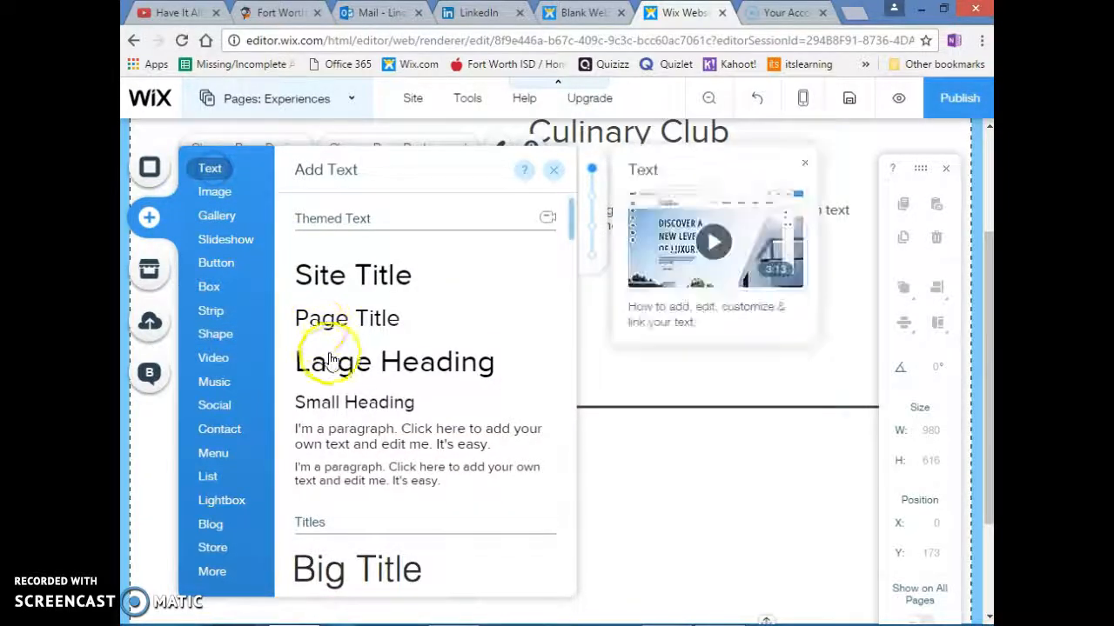
pyautogui.moveTo(330, 360); pyautogui.dragTo(375, 467)
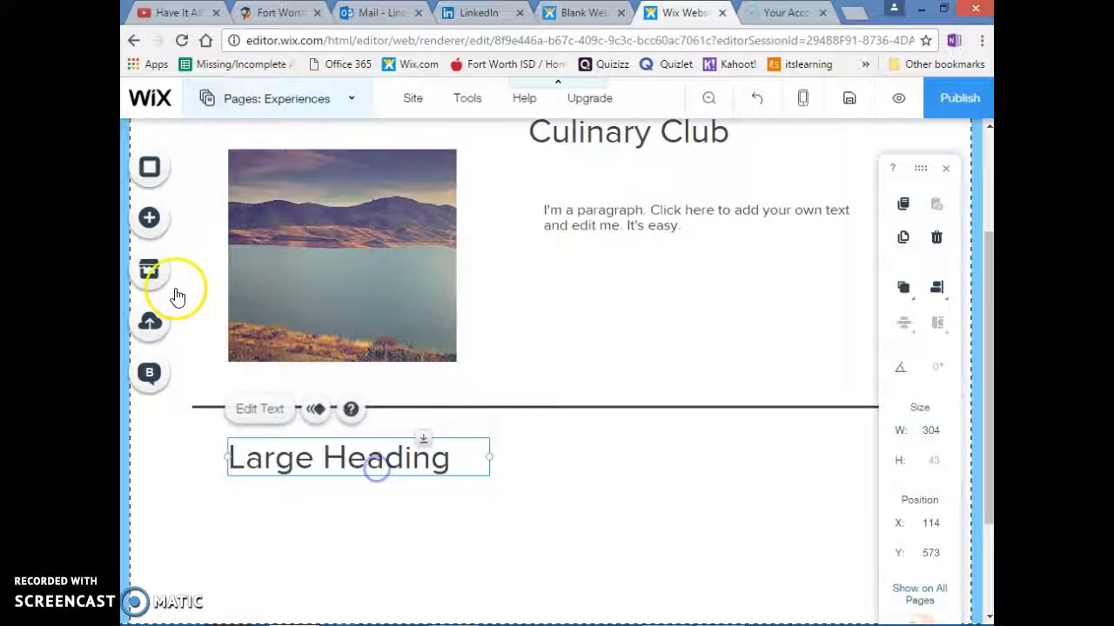
# Add the free Wix image of the cotton candy cone on a grey background to the Experiences page
pyautogui.click(149, 218)
pyautogui.moveTo(214, 196)
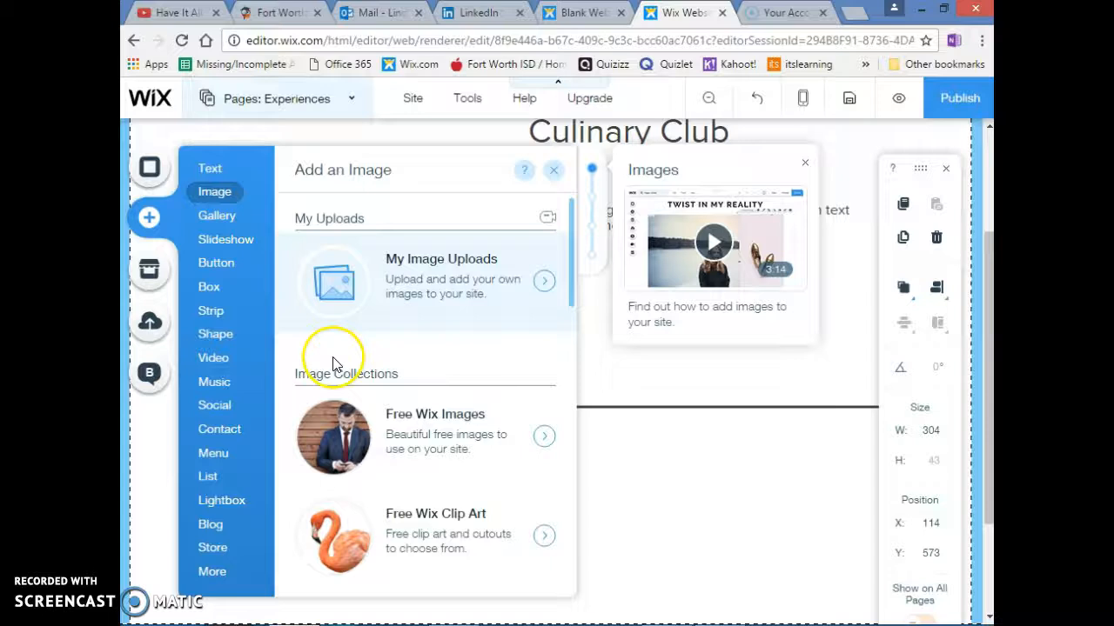
pyautogui.click(499, 461)
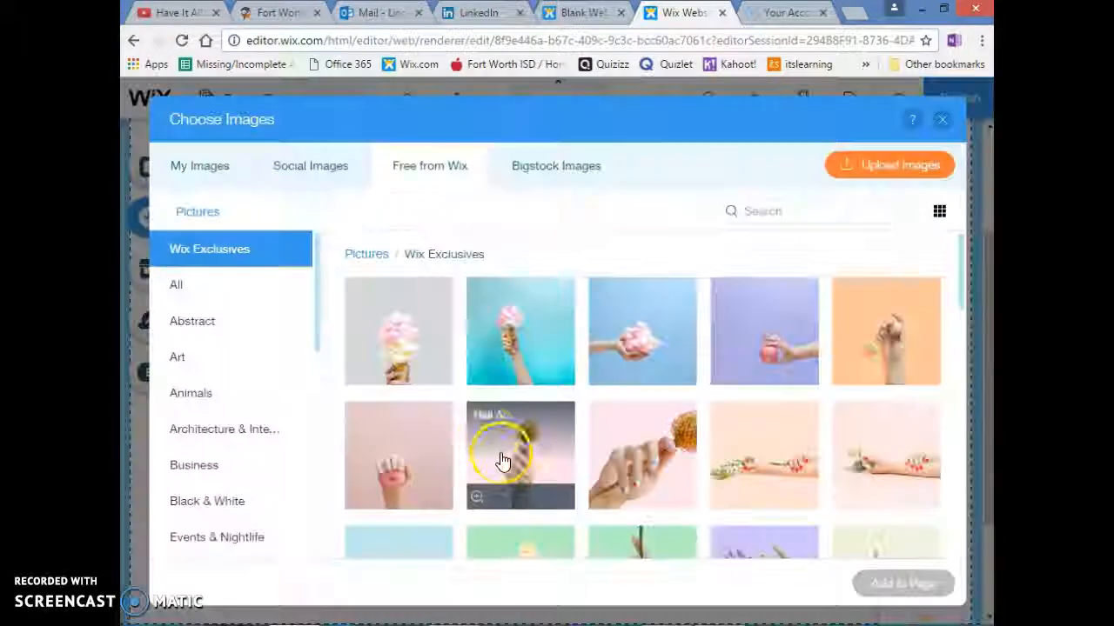
pyautogui.click(418, 341)
pyautogui.moveTo(477, 375)
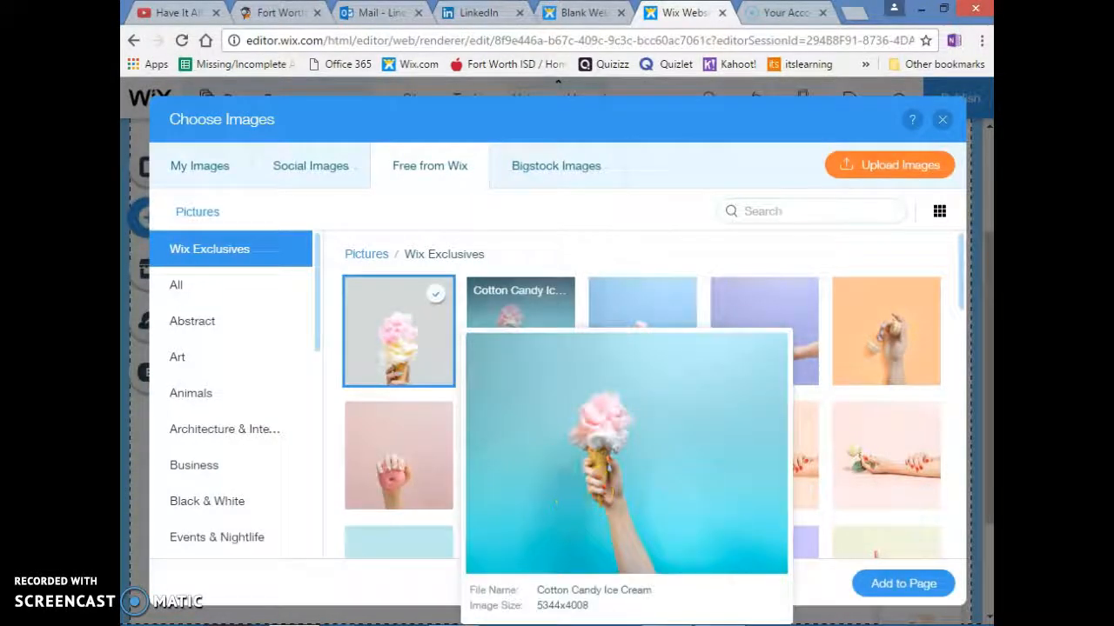
pyautogui.click(899, 581)
pyautogui.click(515, 446)
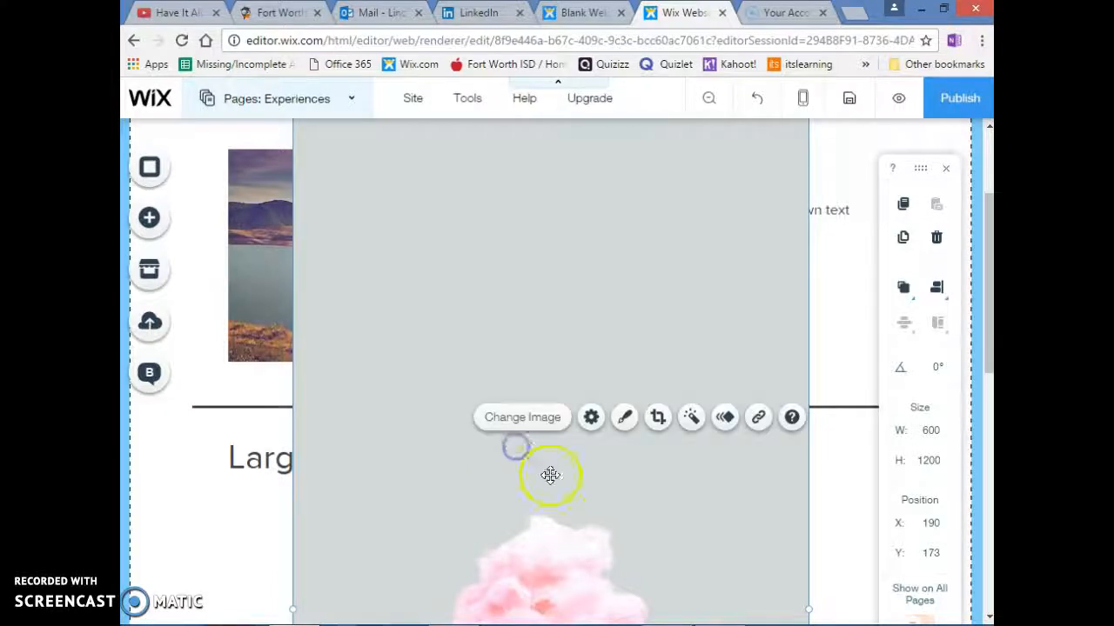
# Shrink the cotton candy image to about 113 × 224 and place it below the divider, to the right of the Large Heading
pyautogui.scroll(-8, 548, 473)
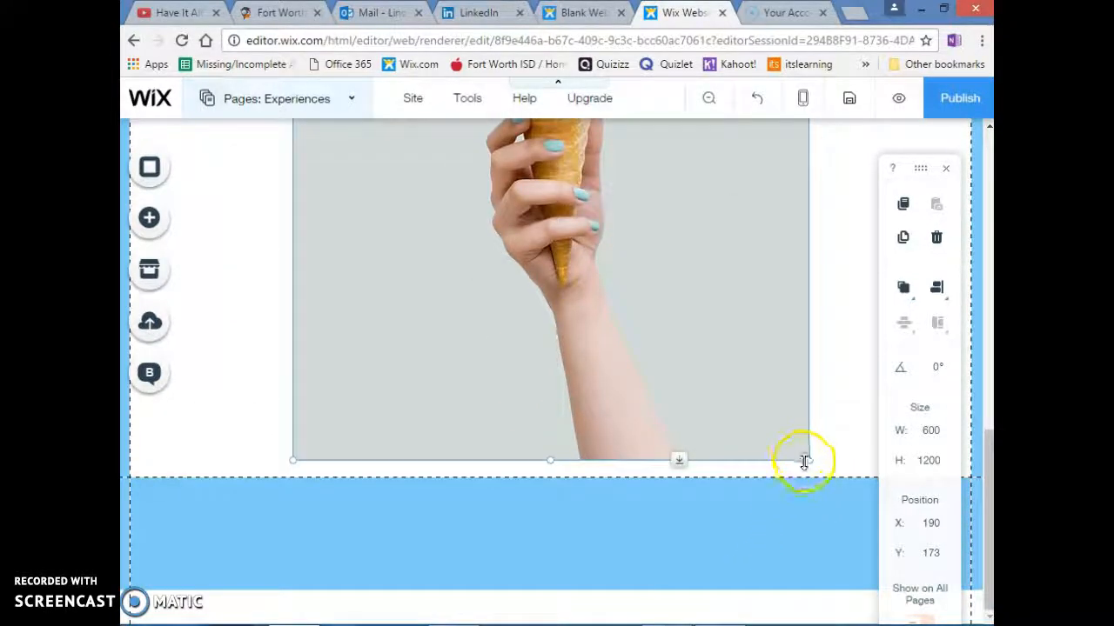
pyautogui.moveTo(805, 460); pyautogui.dragTo(613, 459)
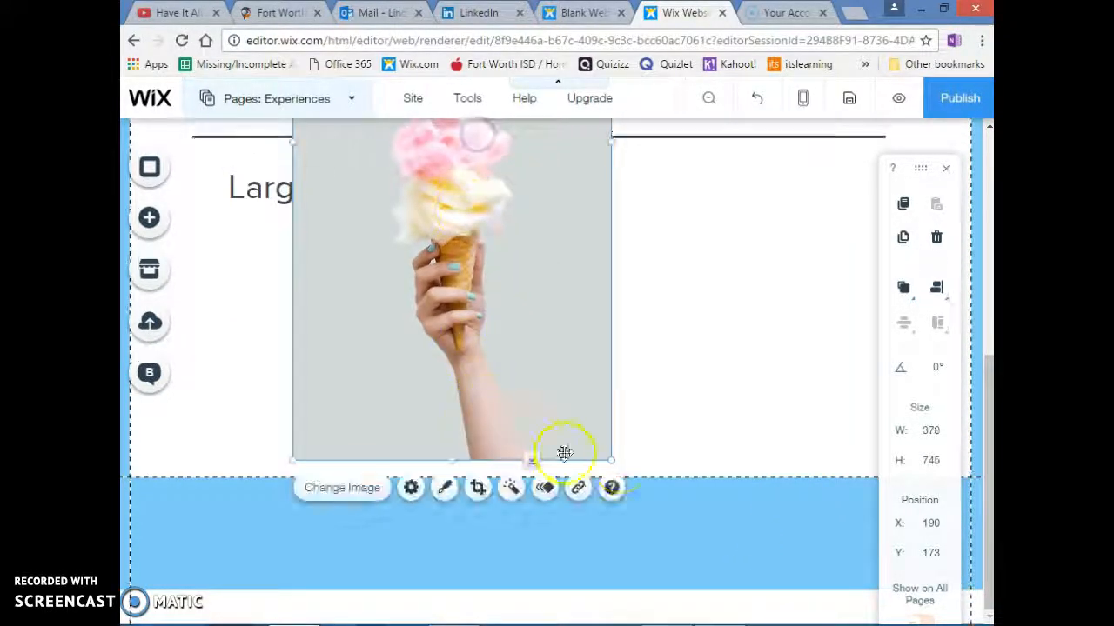
pyautogui.moveTo(612, 460); pyautogui.dragTo(735, 439)
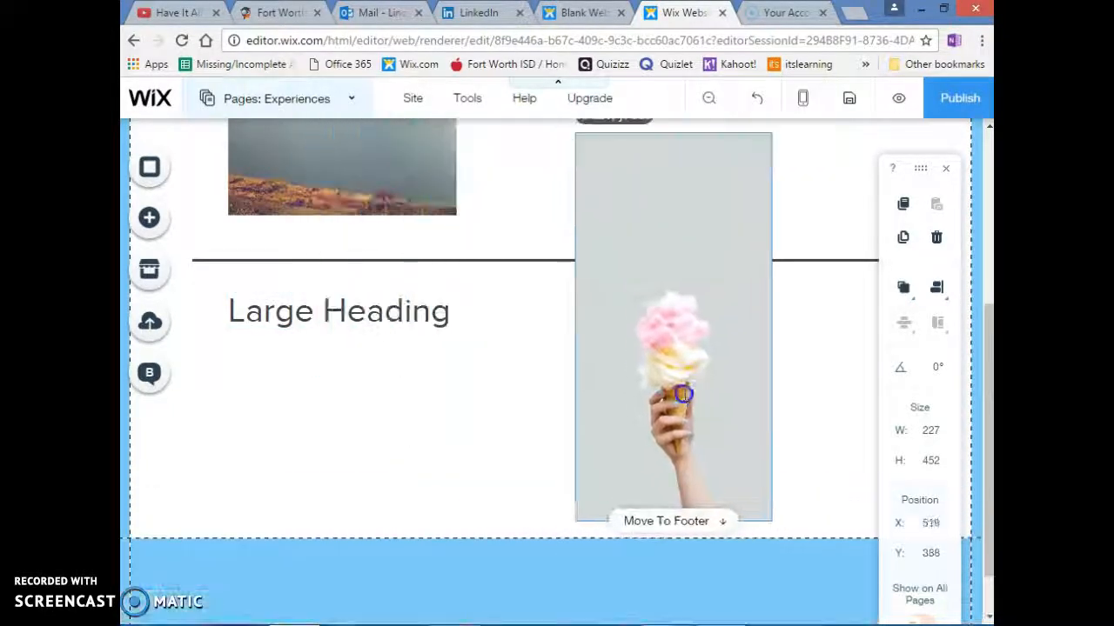
pyautogui.moveTo(576, 131); pyautogui.dragTo(651, 338)
pyautogui.click(373, 433)
# Add a themed paragraph under the Large Heading and raise the cotton candy image to about X 639, Y 586
pyautogui.click(149, 217)
pyautogui.click(223, 174)
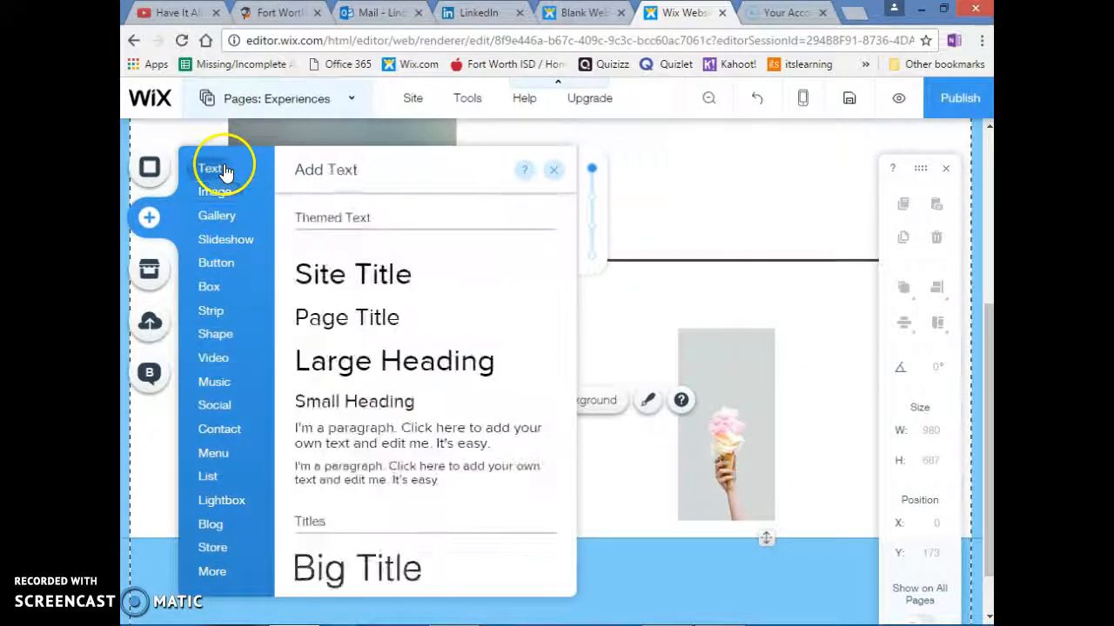
pyautogui.moveTo(341, 435); pyautogui.dragTo(377, 394)
pyautogui.moveTo(723, 414); pyautogui.dragTo(723, 388)
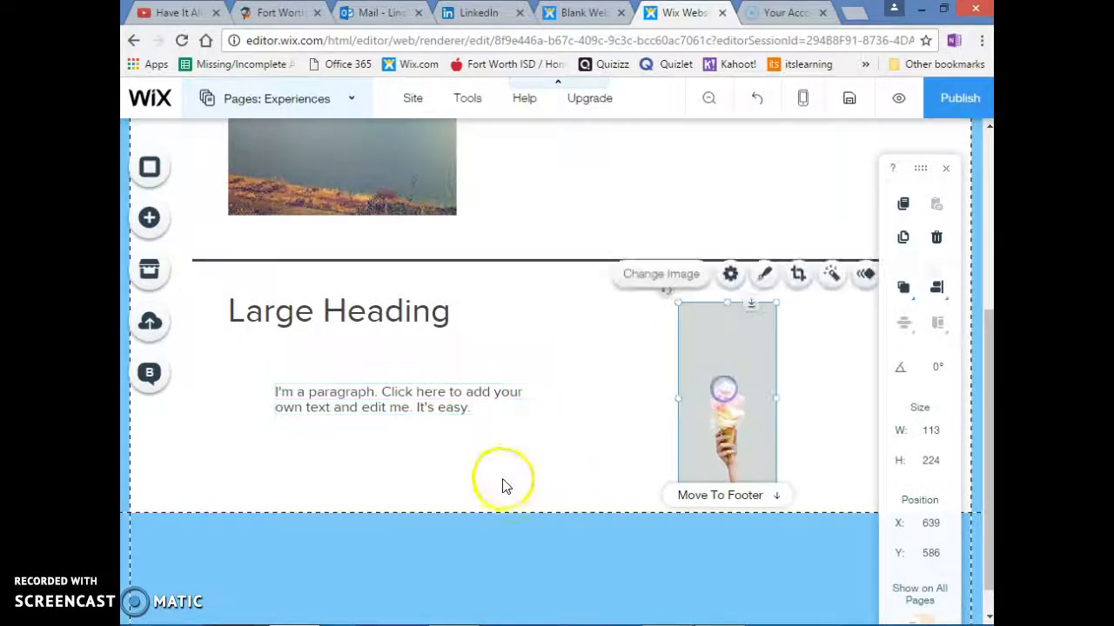
# Save the site and switch to the Training/Classes page for editing
pyautogui.scroll(2, 592, 352)
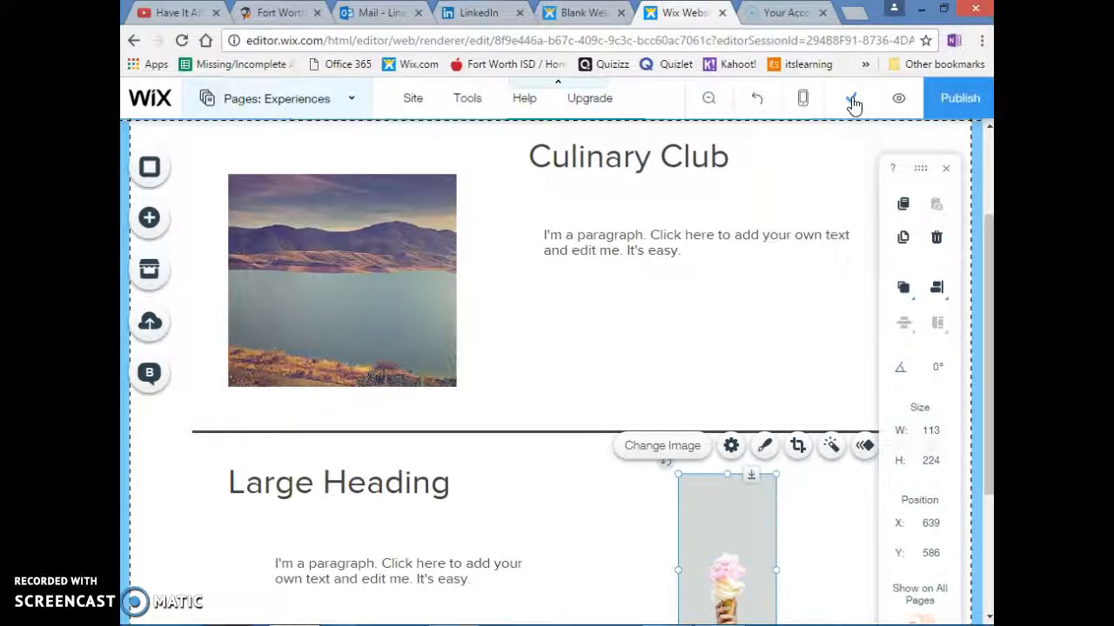
pyautogui.click(239, 98)
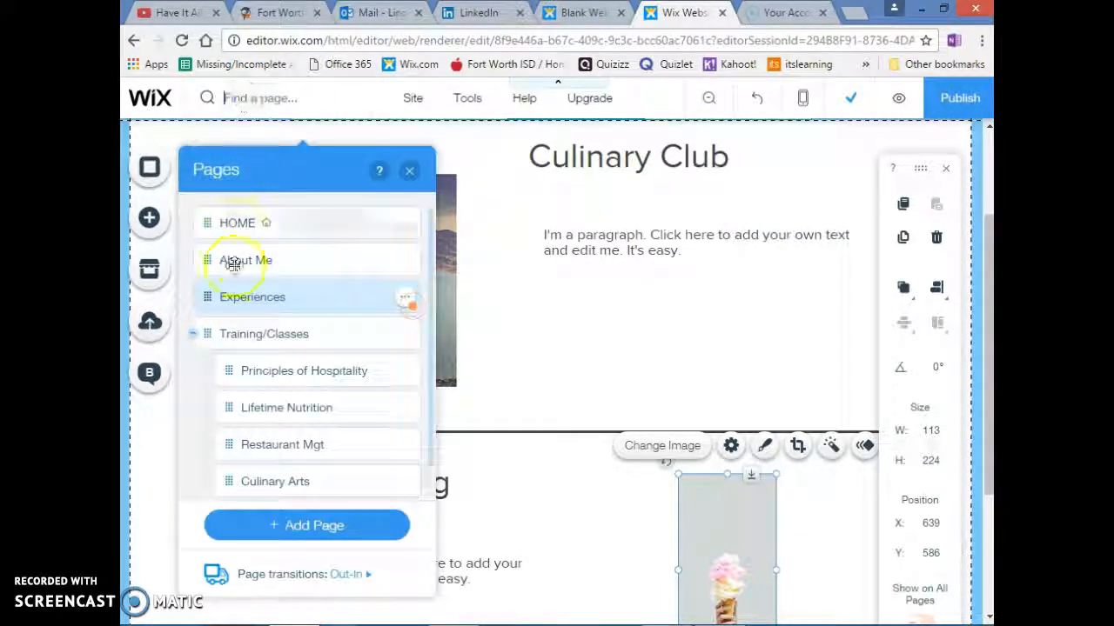
pyautogui.click(249, 340)
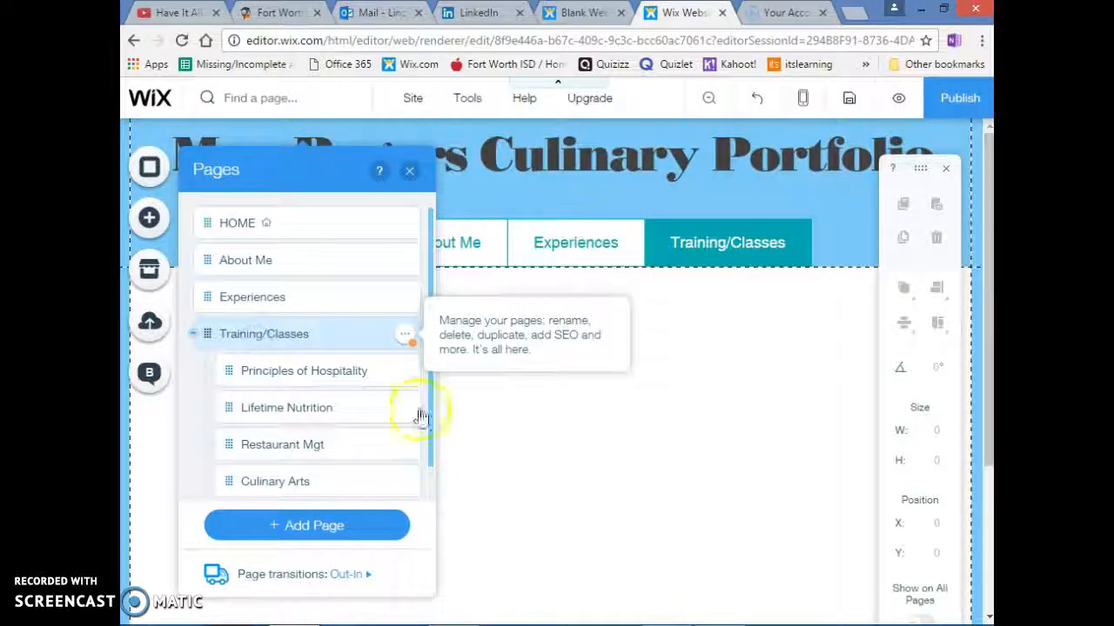
pyautogui.click(584, 464)
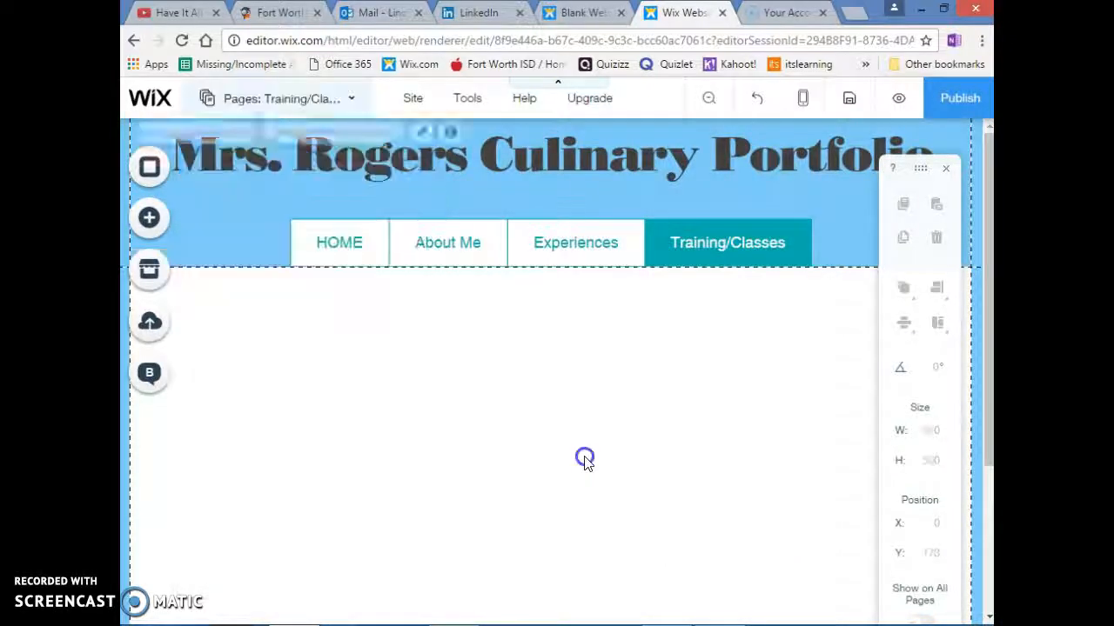
# Open the free Wix image collection and start a picture search for the Training/Classes page
pyautogui.click(171, 221)
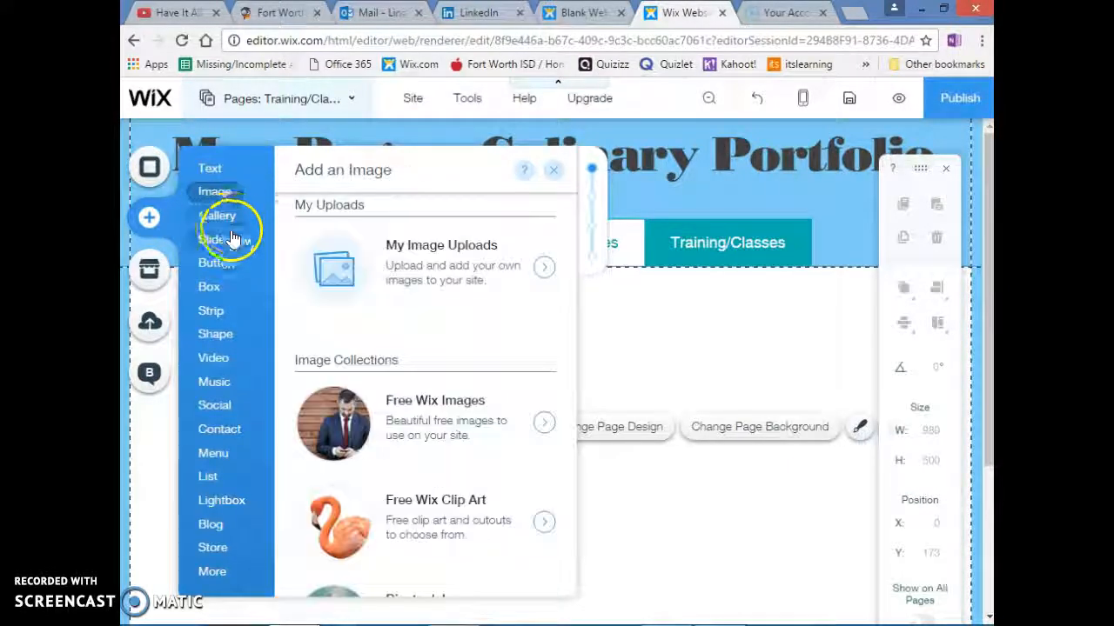
pyautogui.click(218, 194)
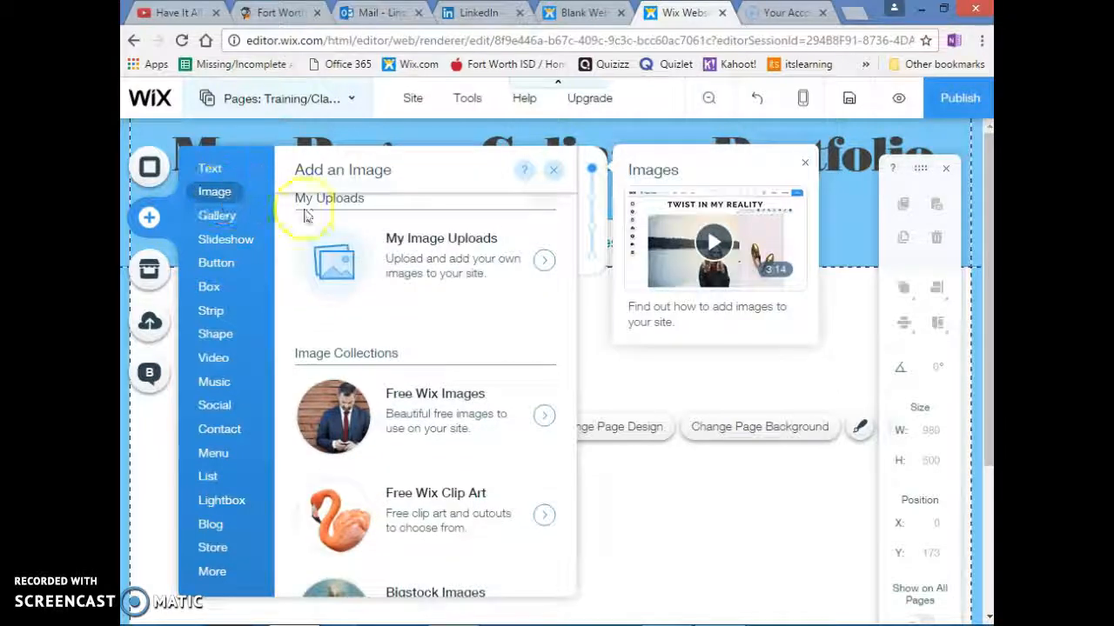
pyautogui.click(464, 440)
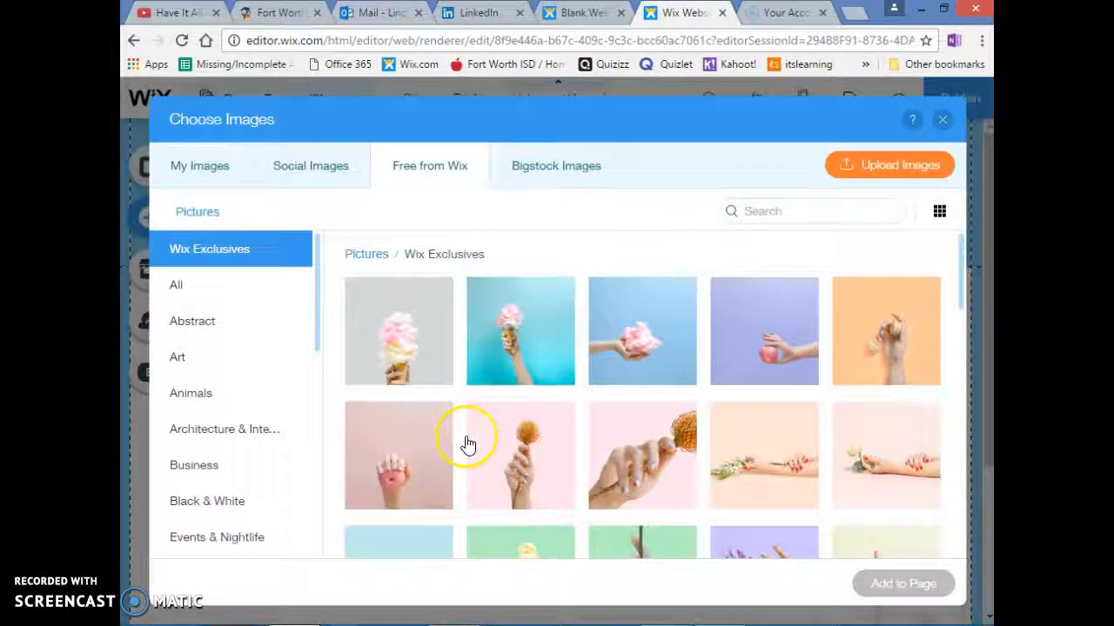
pyautogui.click(802, 213)
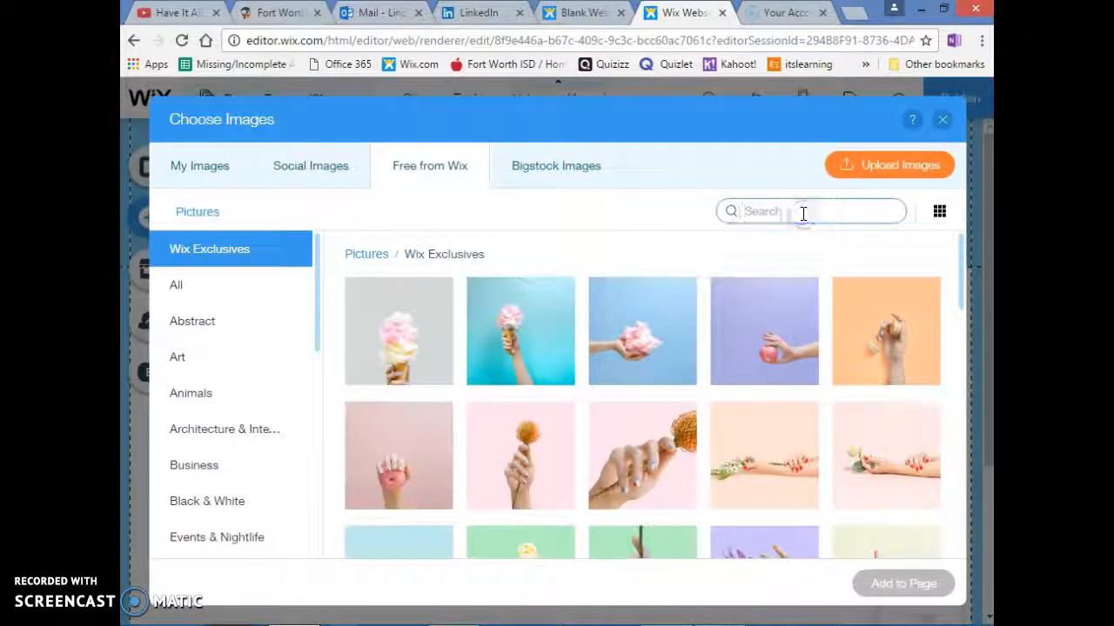